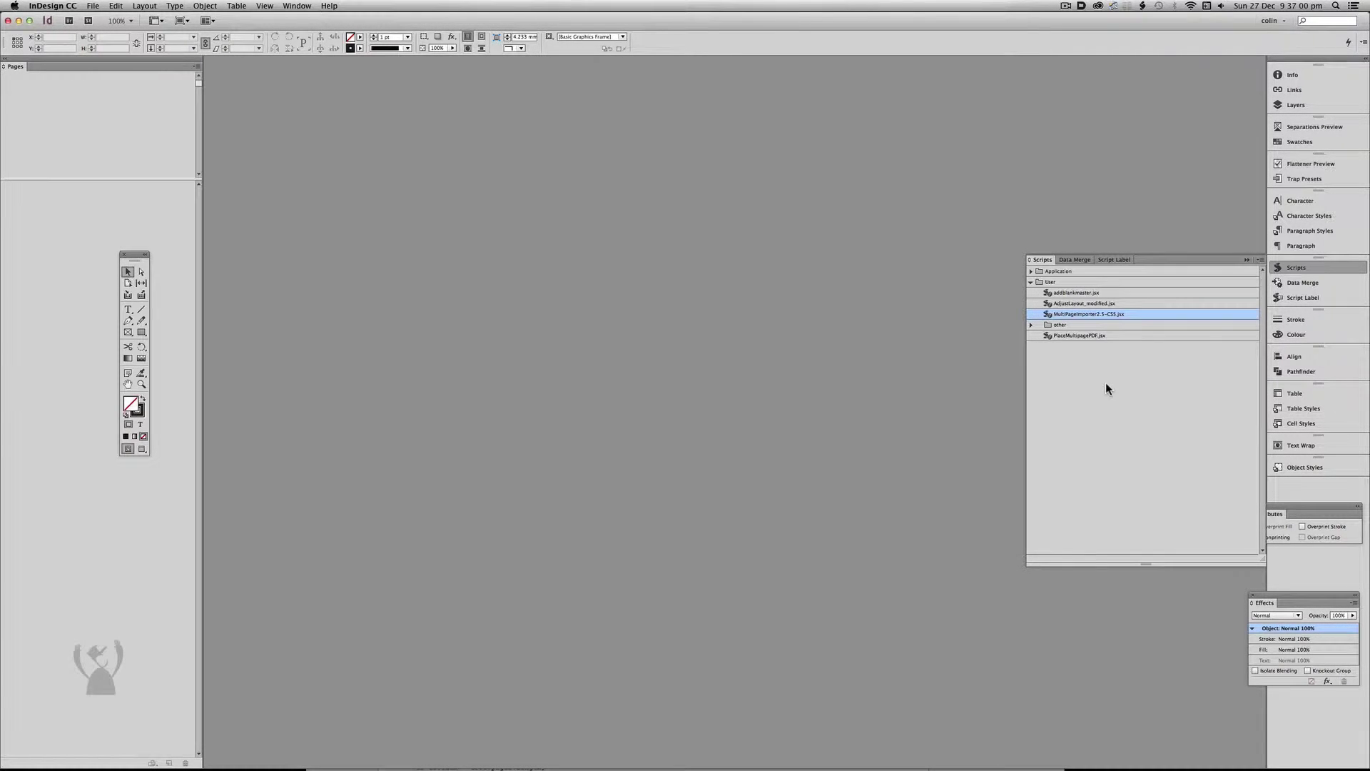
Run PlaceMultipagePDF.jsx on 0905 Ch 01.pdf to start a new blank A4 document.
click(1079, 336)
double_click(1112, 332)
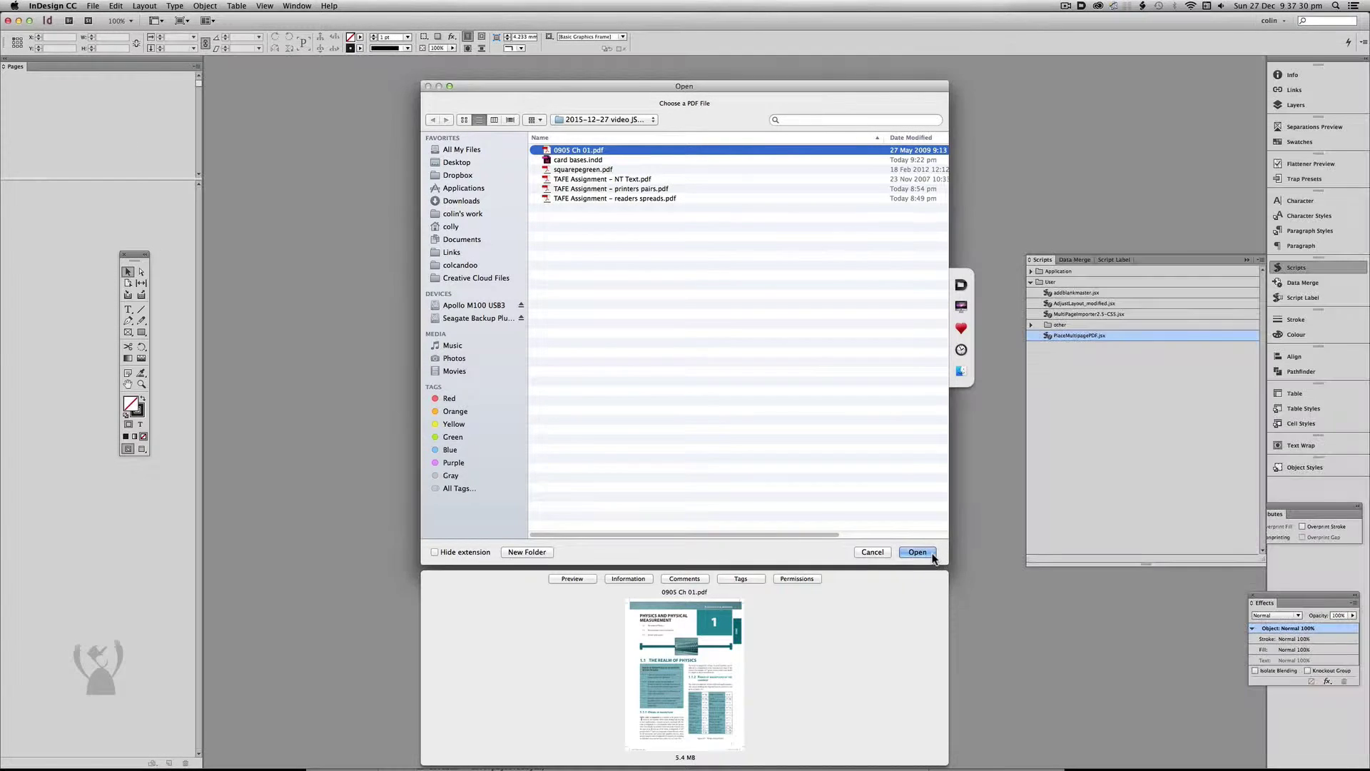
click(924, 551)
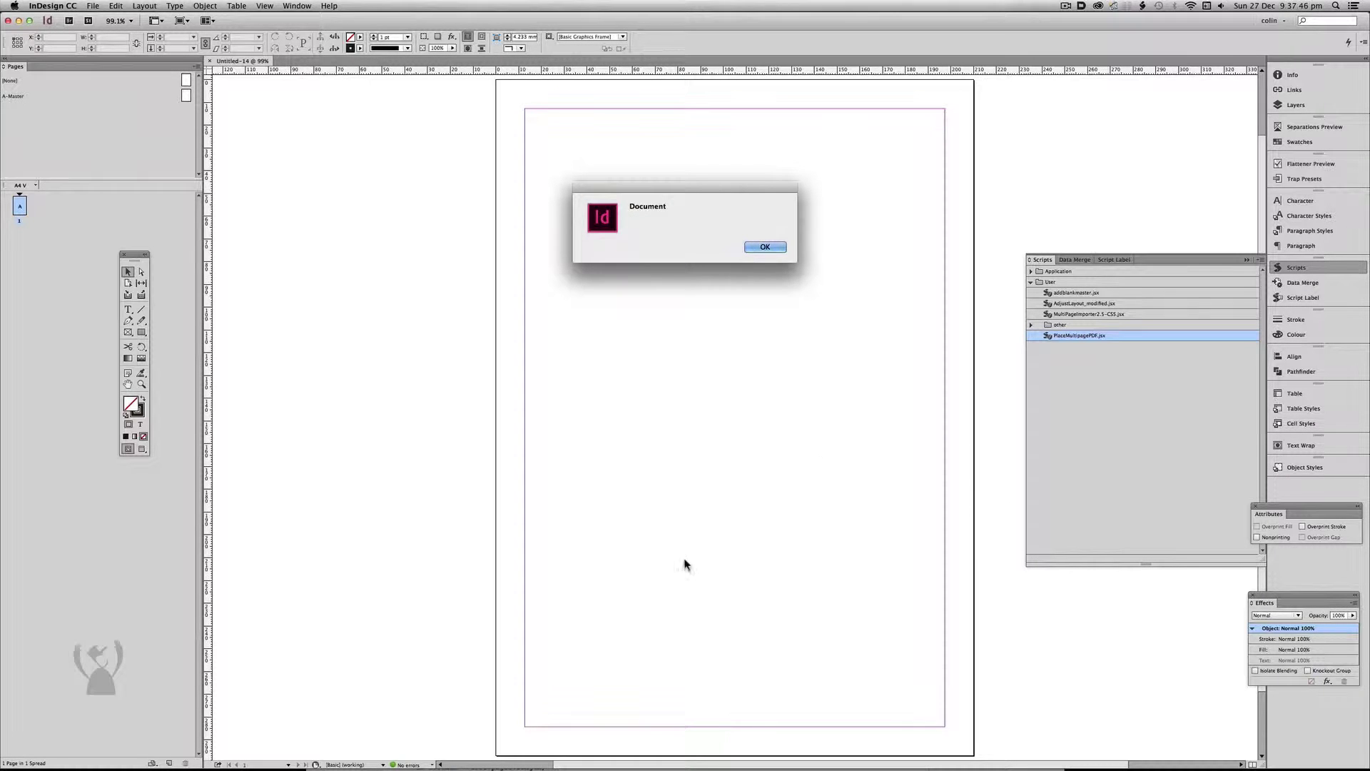
Dismiss both script alerts and place the PDF starting on page 1 of Untitled-14.
click(773, 249)
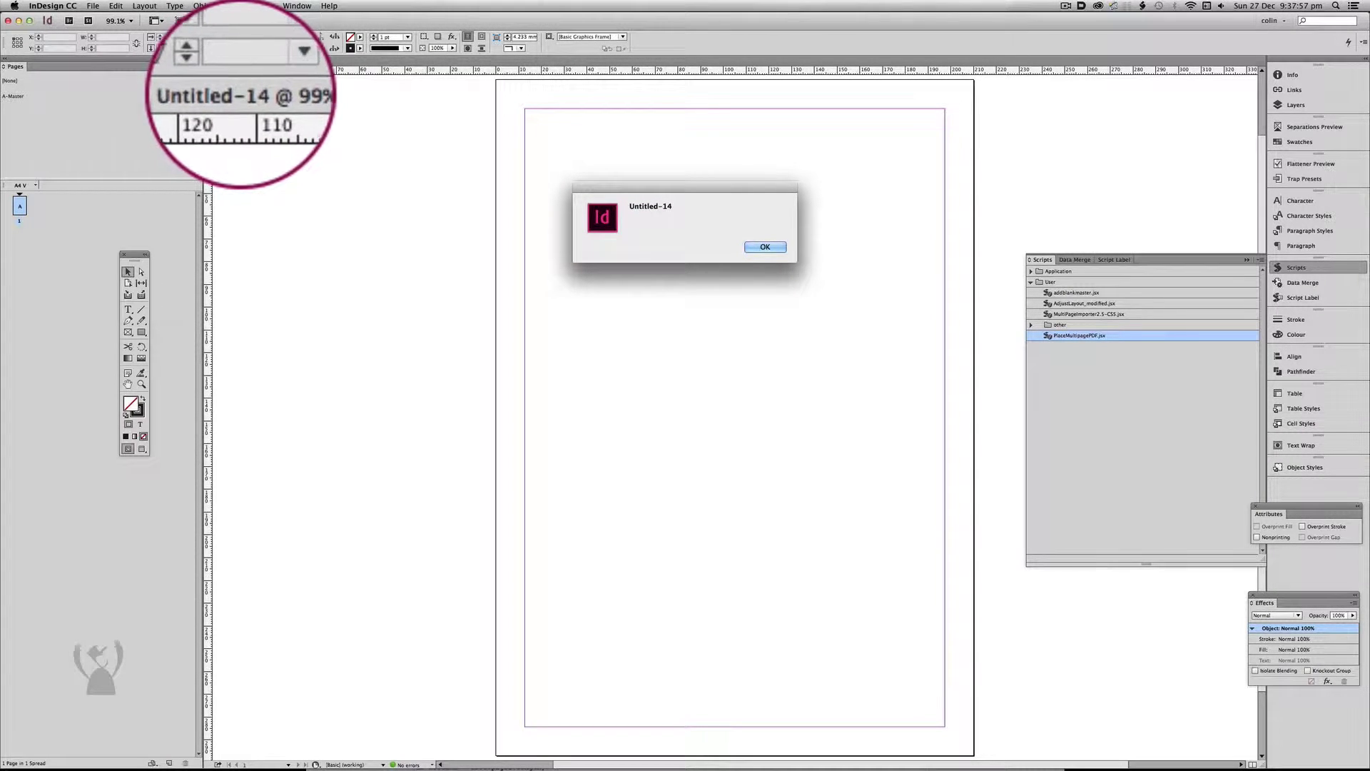
click(769, 250)
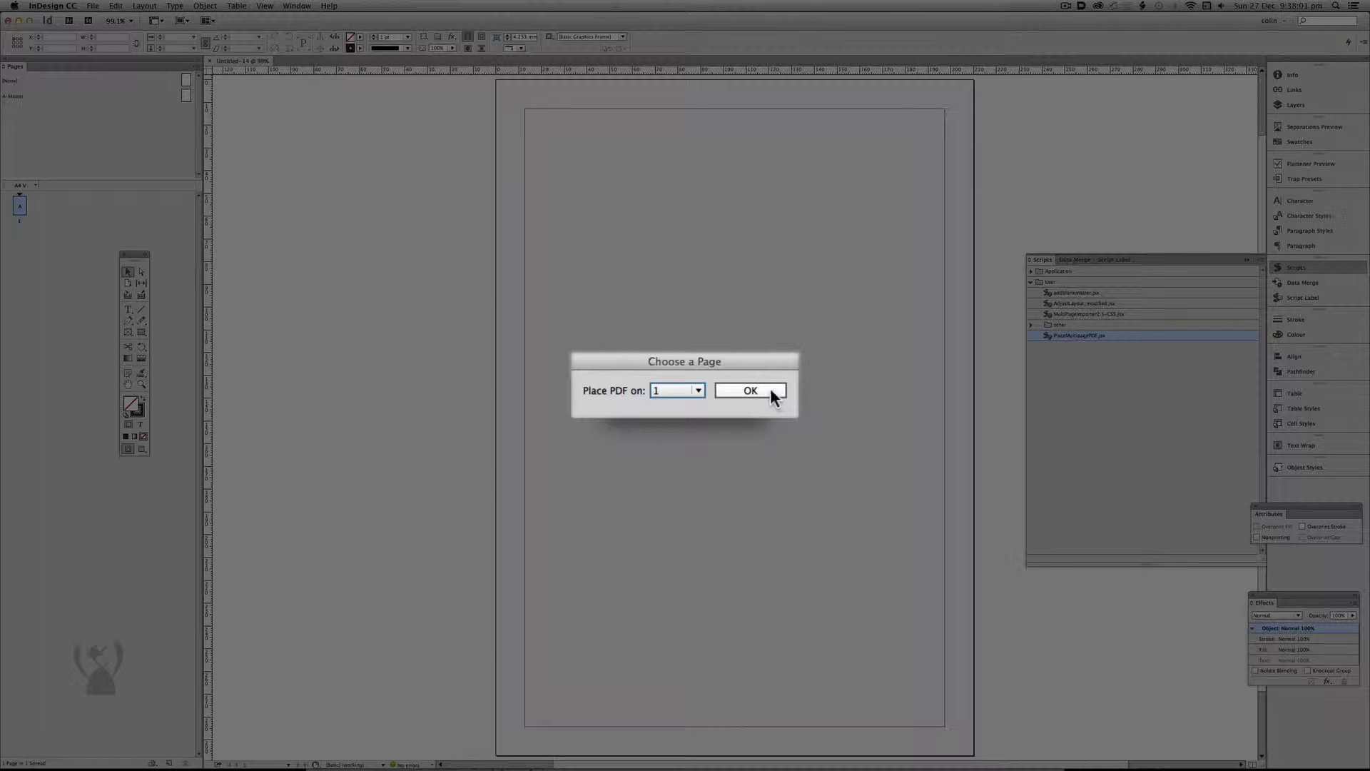
click(693, 389)
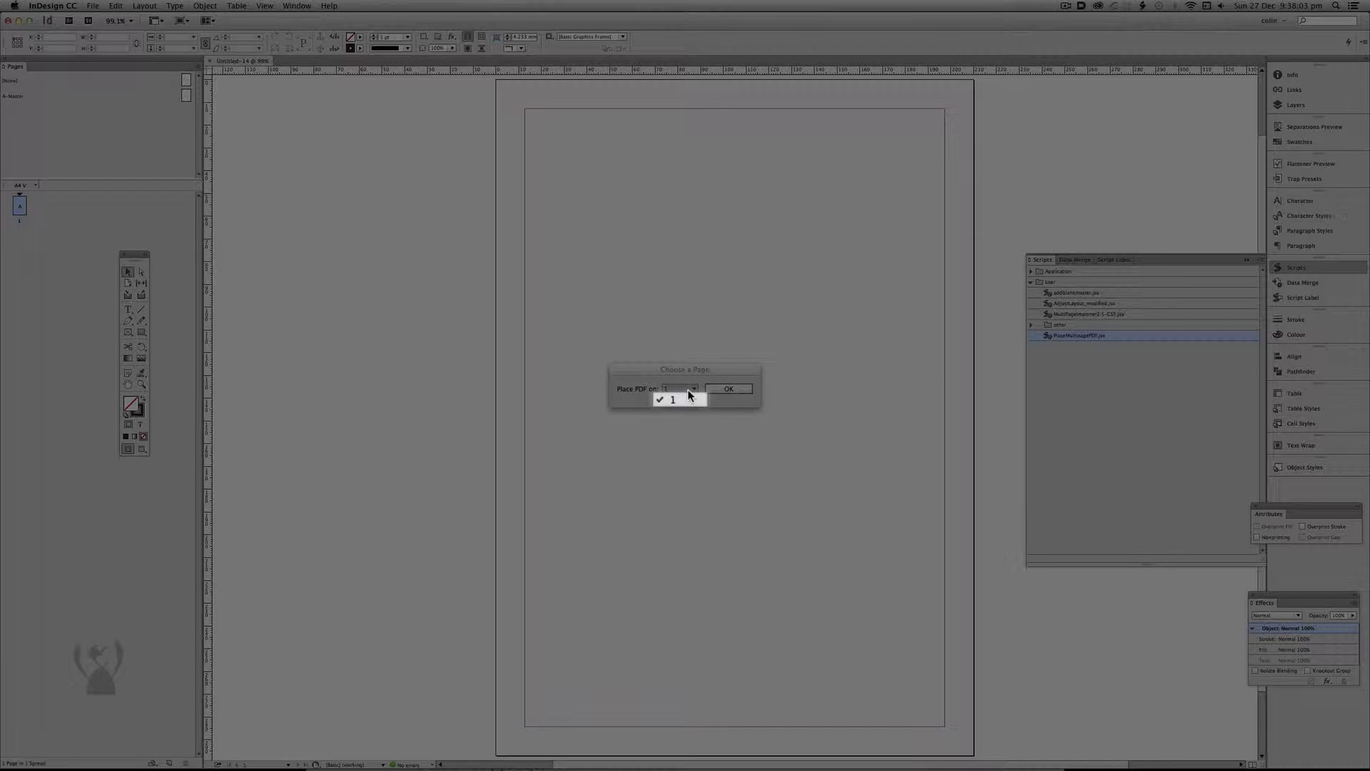
click(756, 389)
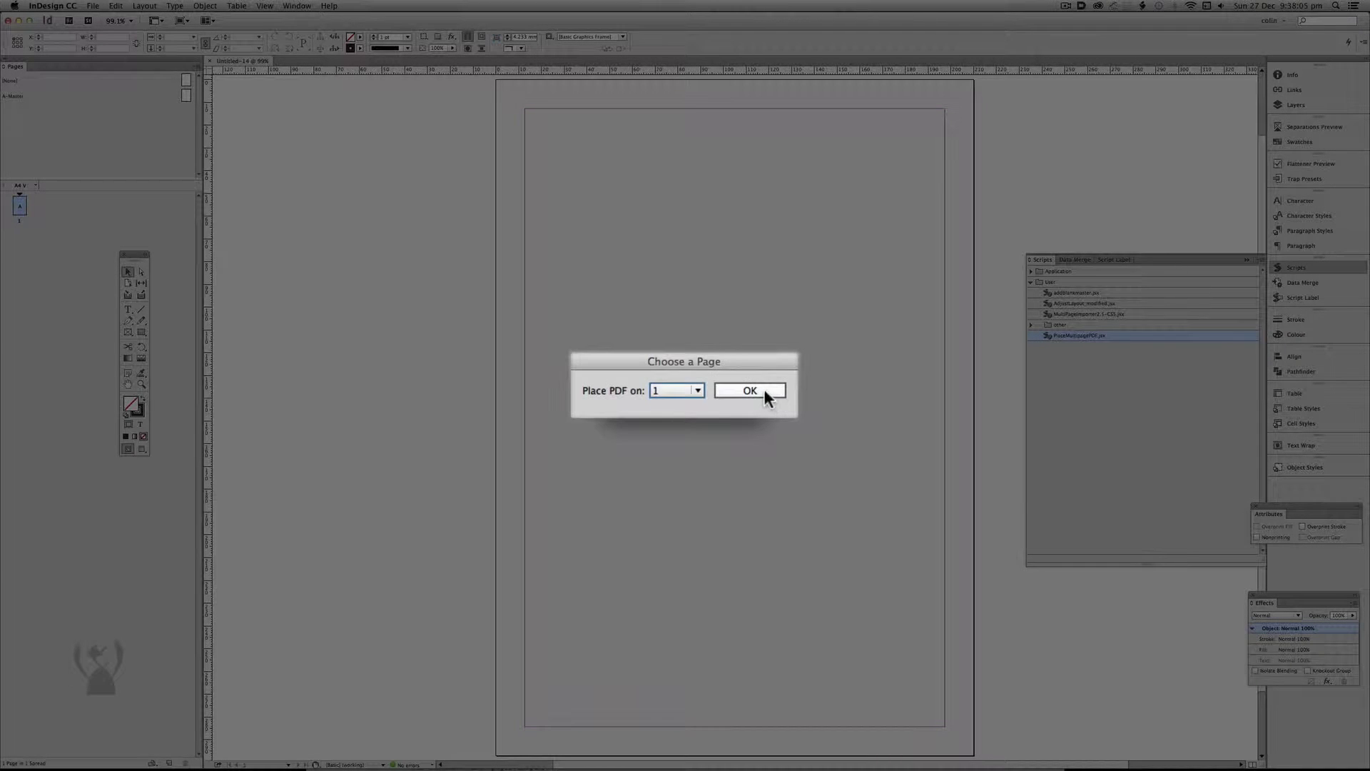
click(764, 388)
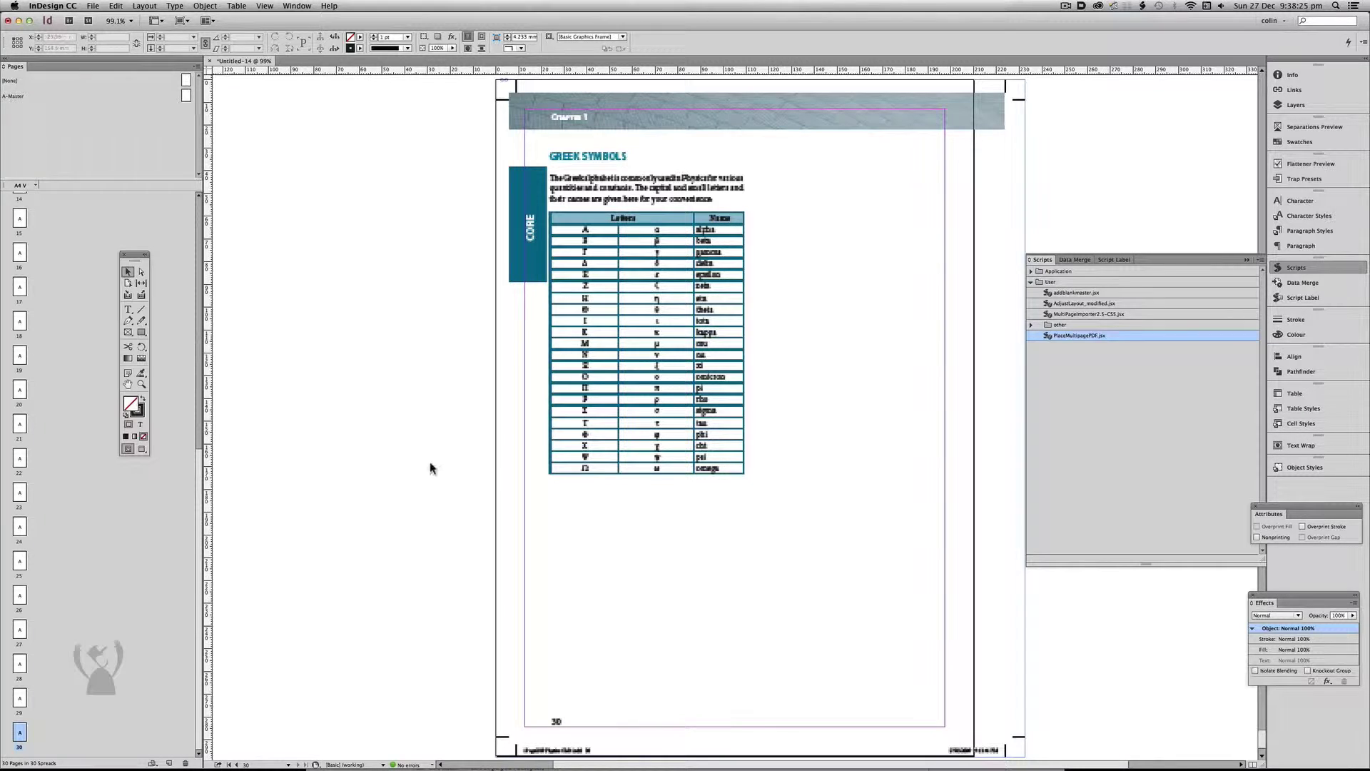
Return to page 1 to check the placed pages, then close Untitled-14 without saving.
key(shift+super+Page_Up)
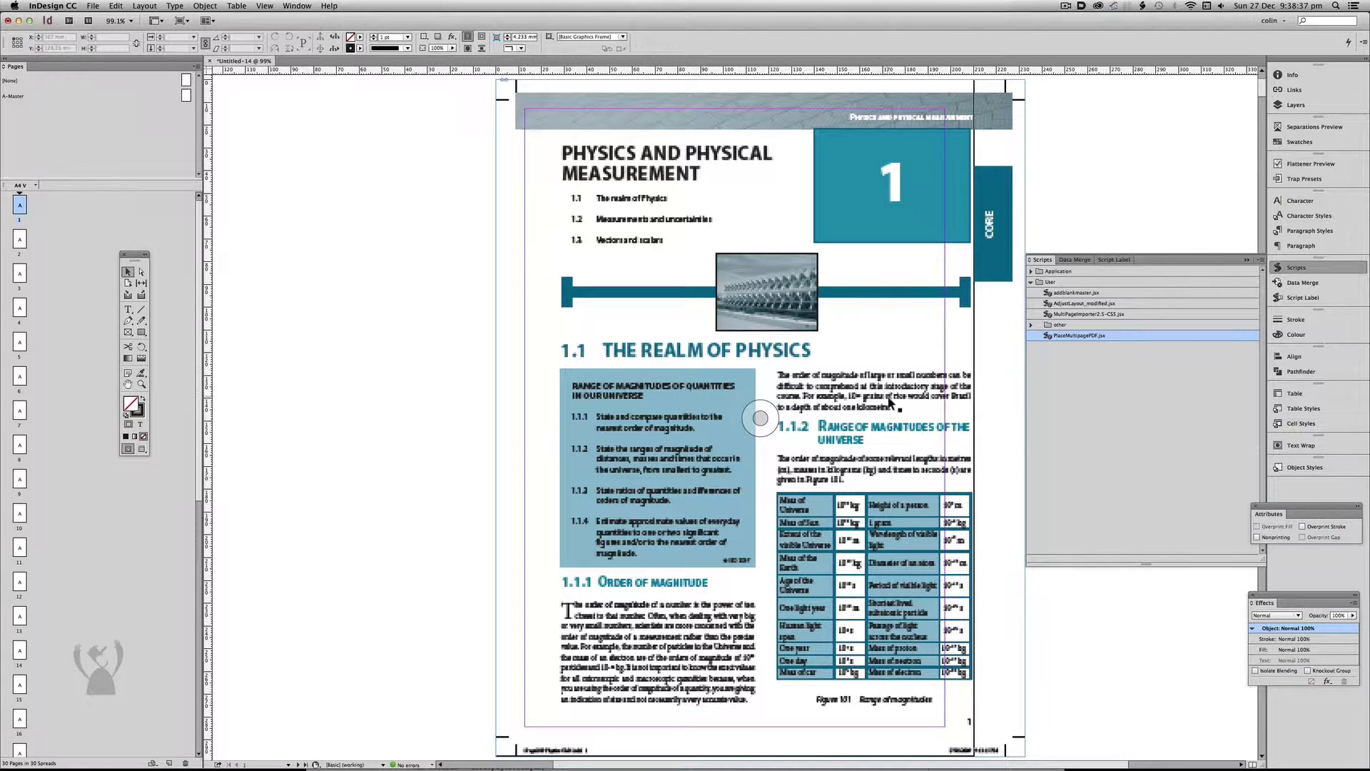
key(super+w)
click(689, 410)
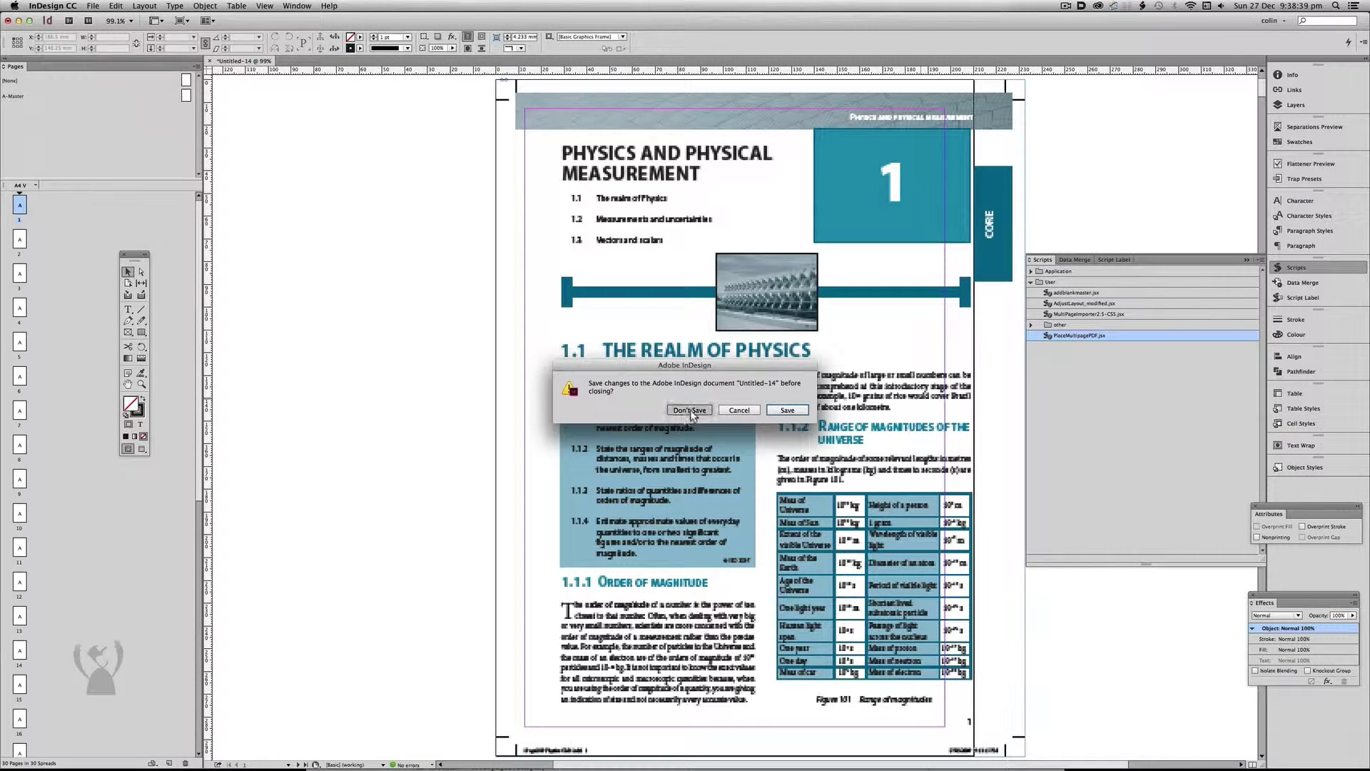
Run MultiPageImporter on 0905 Ch 01.pdf to get its import options for pages 1–30.
double_click(1082, 314)
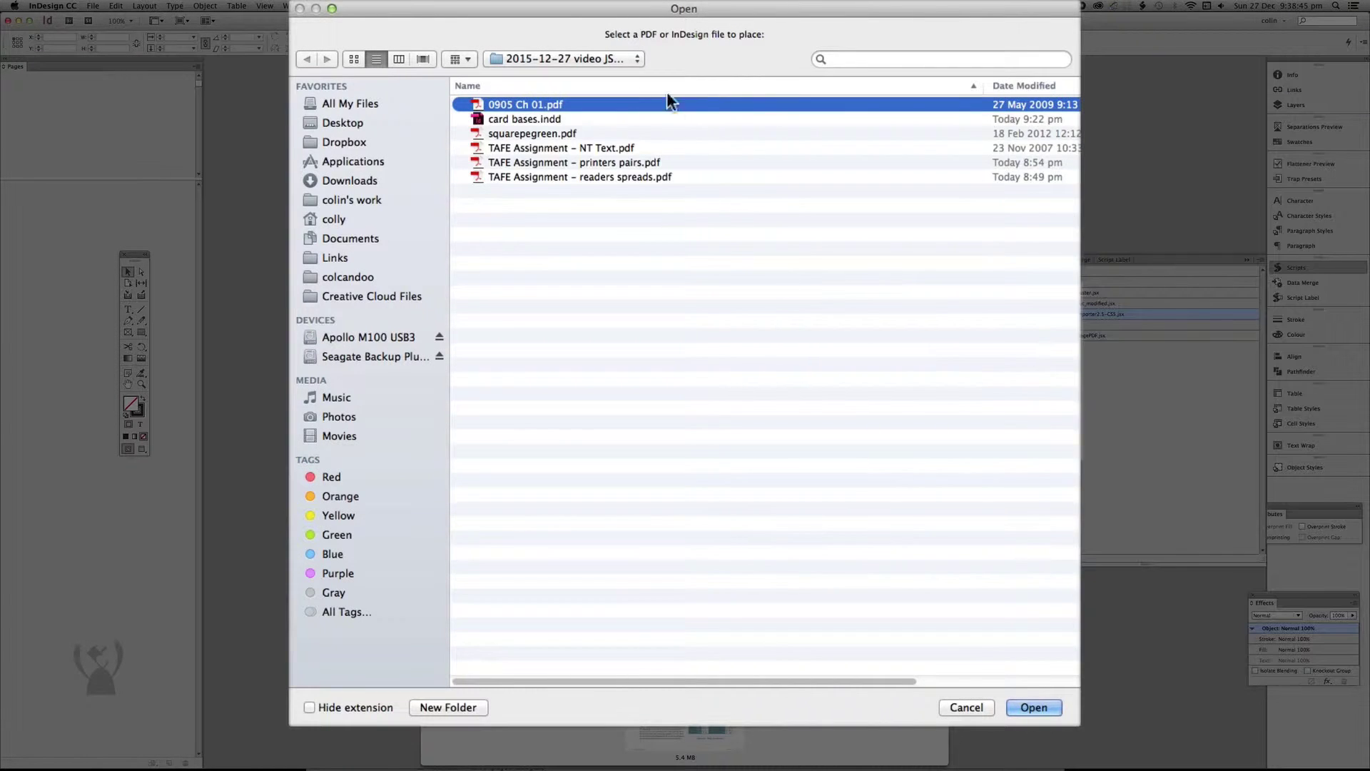
click(1046, 703)
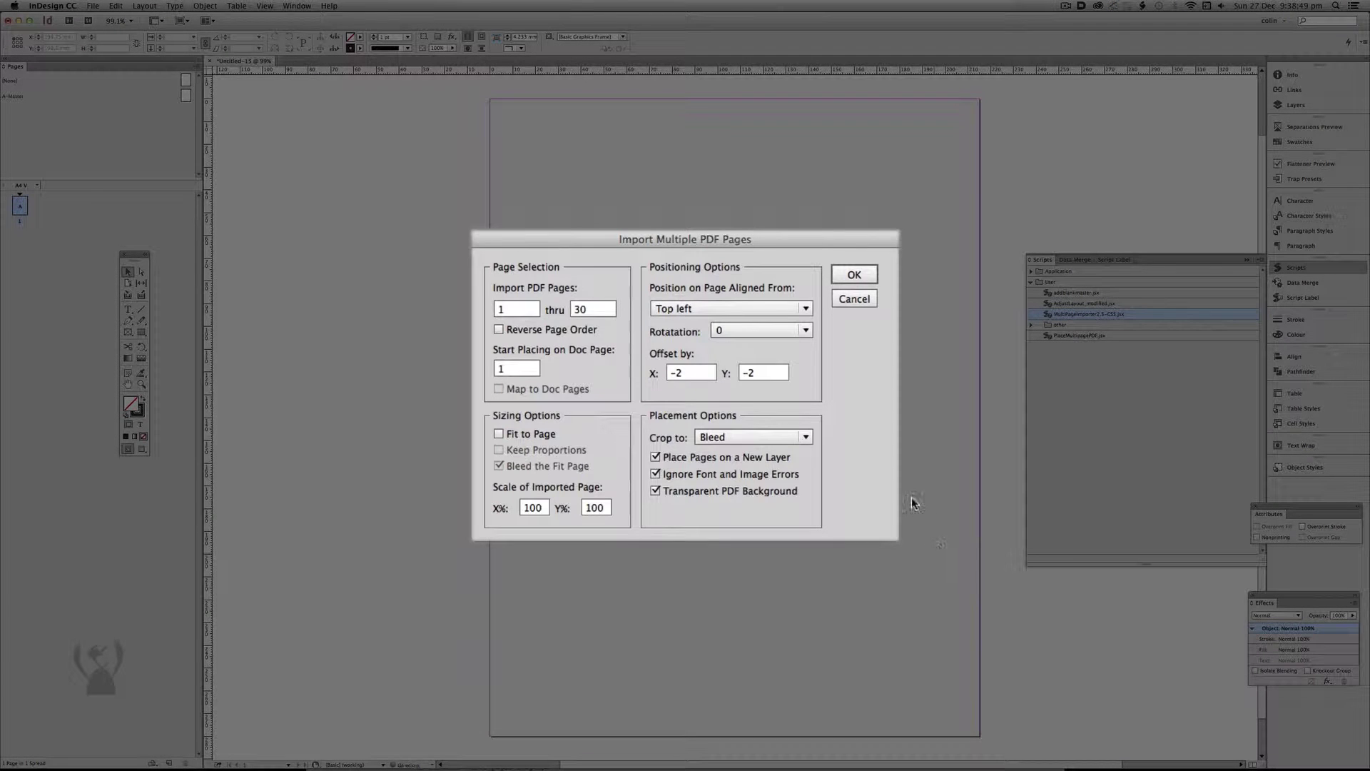
drag(692, 238, 689, 192)
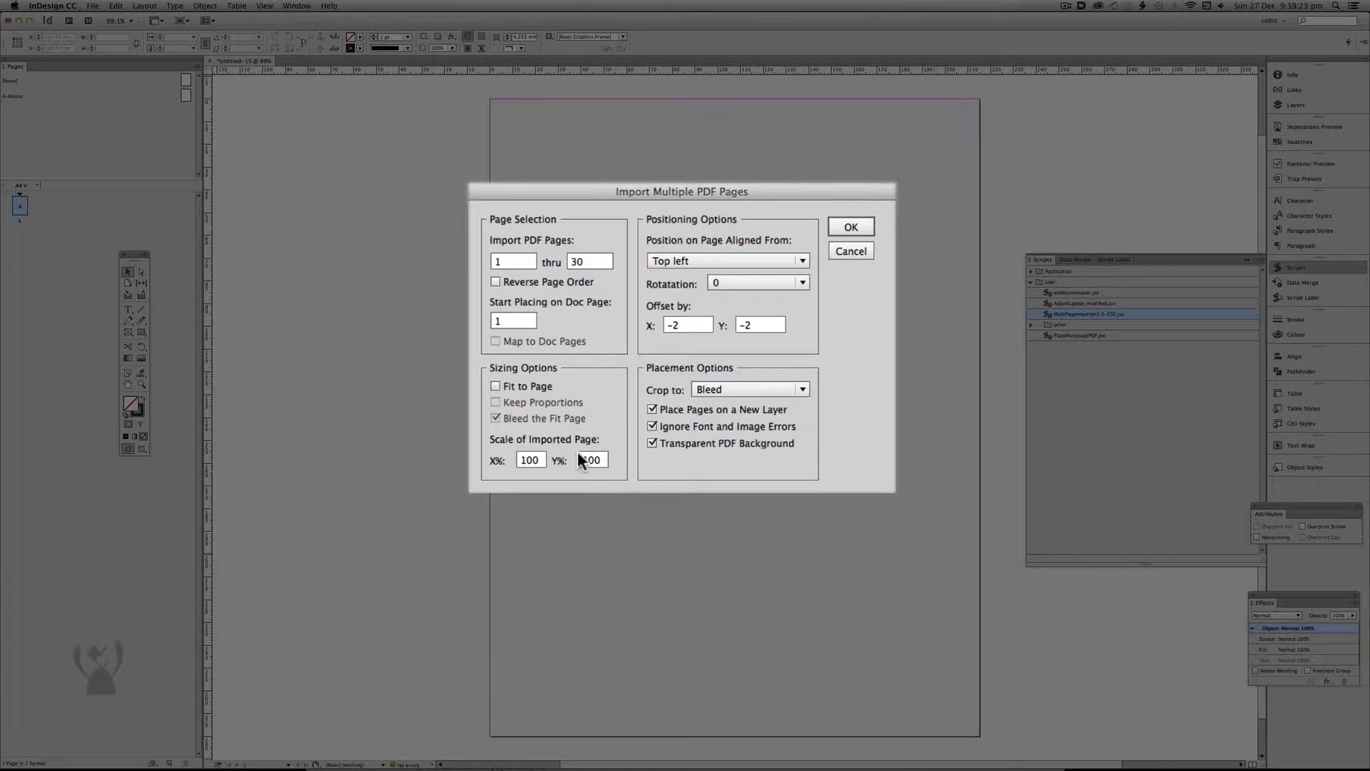
click(717, 259)
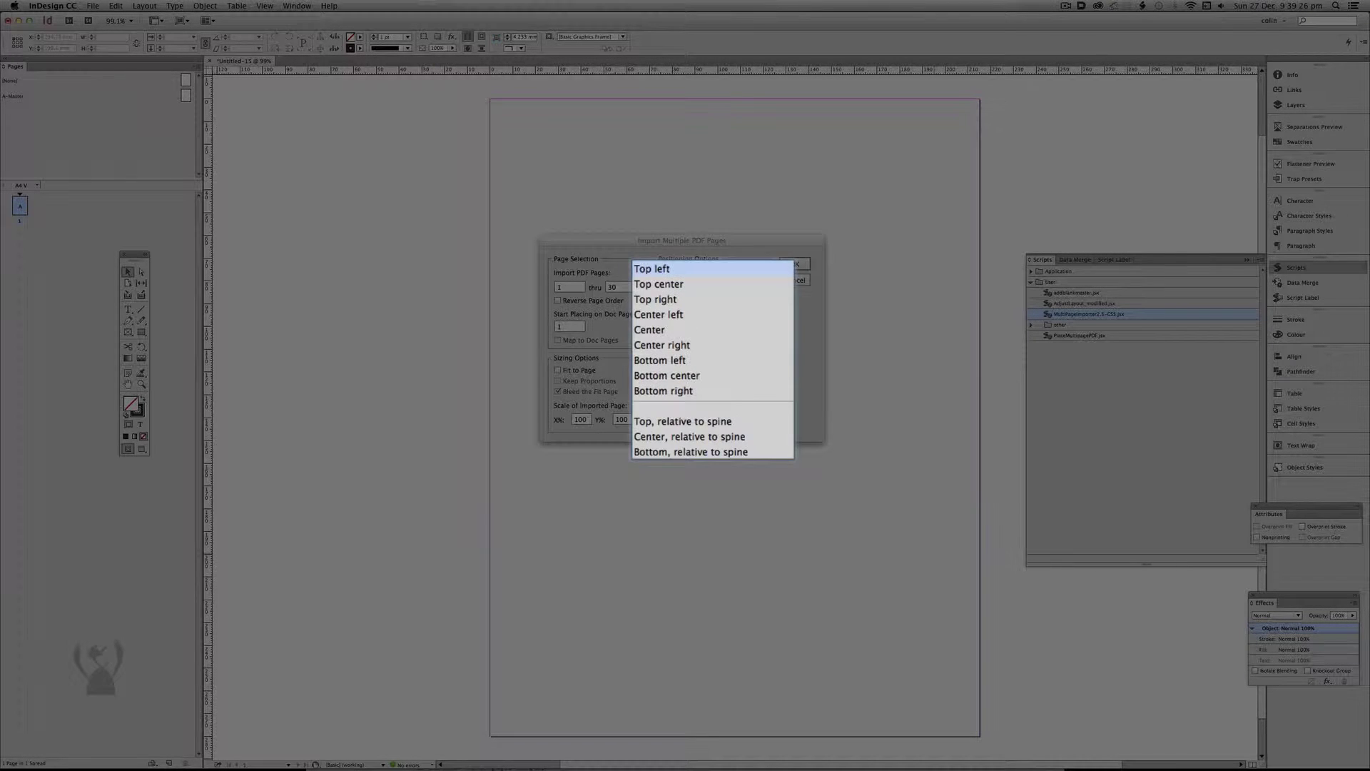
Set the page position to align from Center after trying the other alignment choices.
click(687, 329)
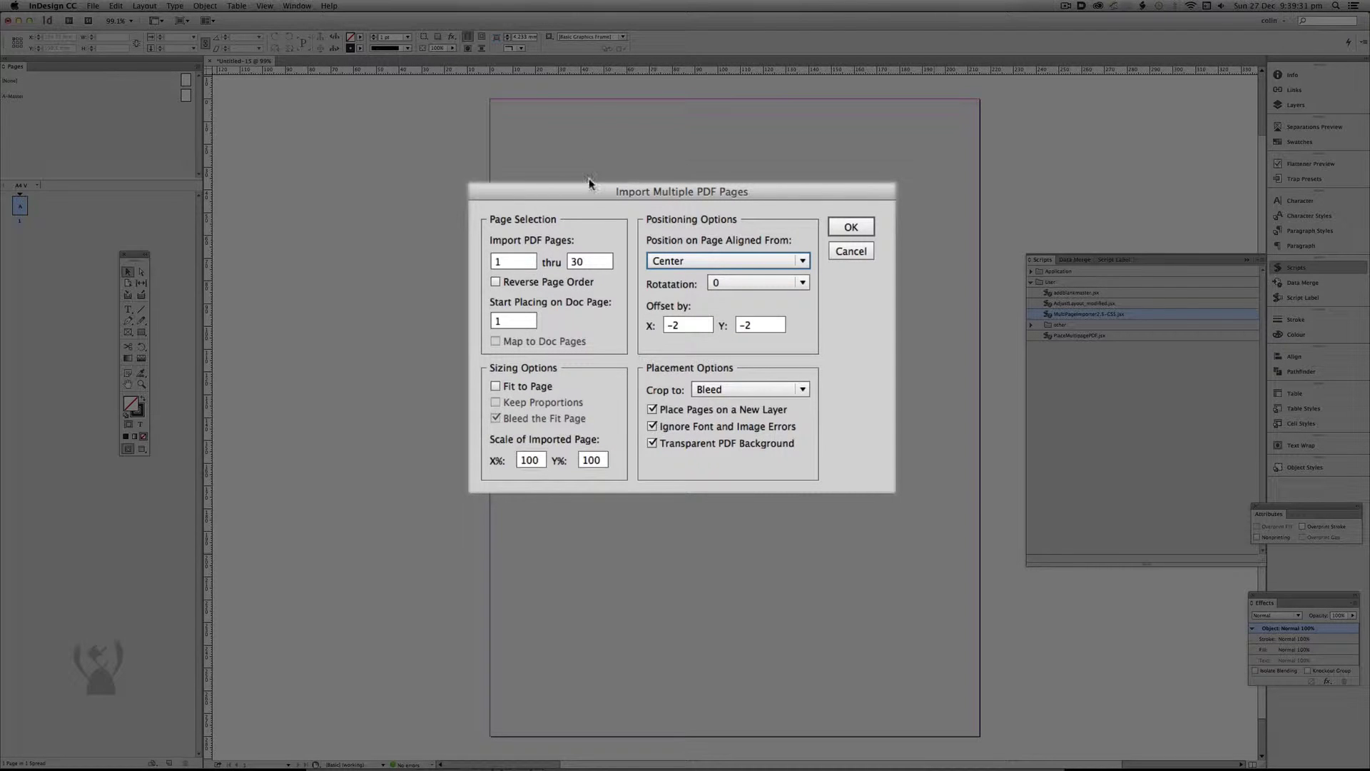
click(685, 261)
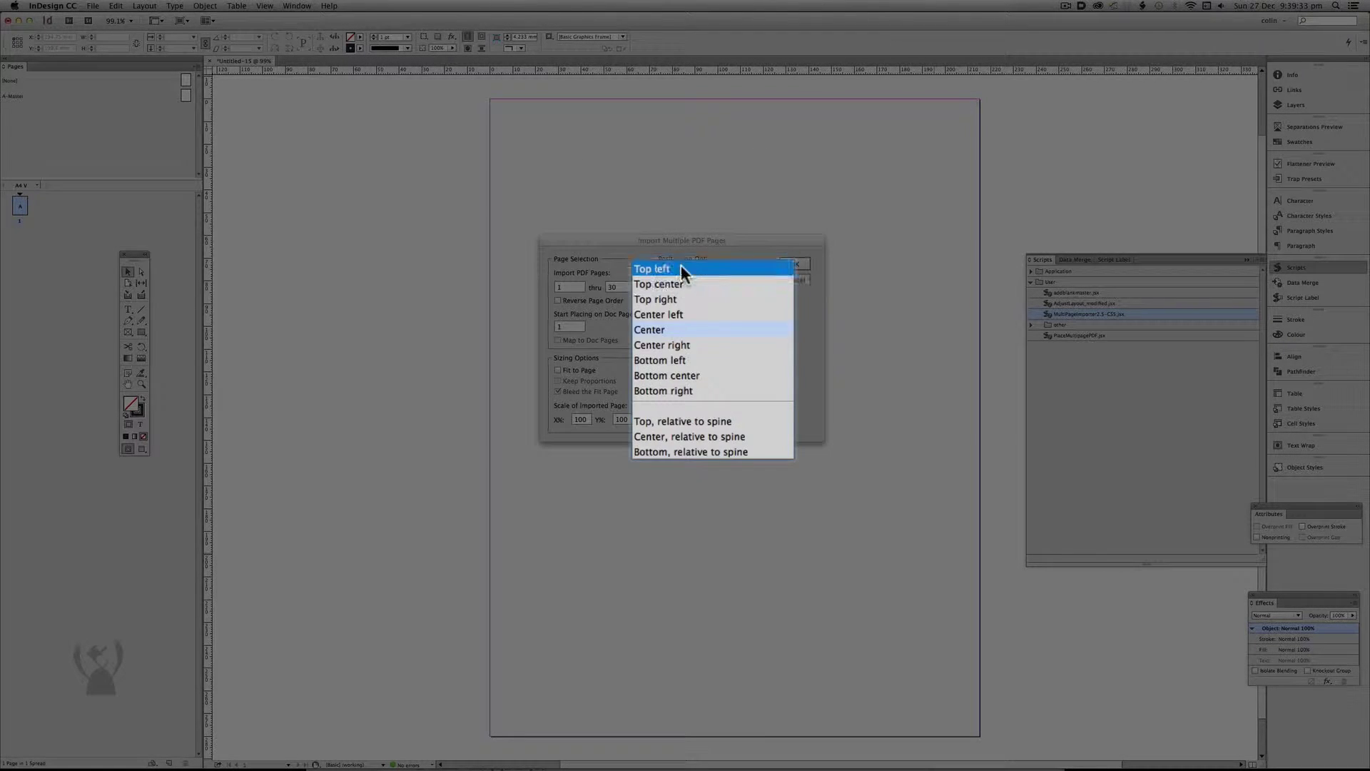
click(681, 269)
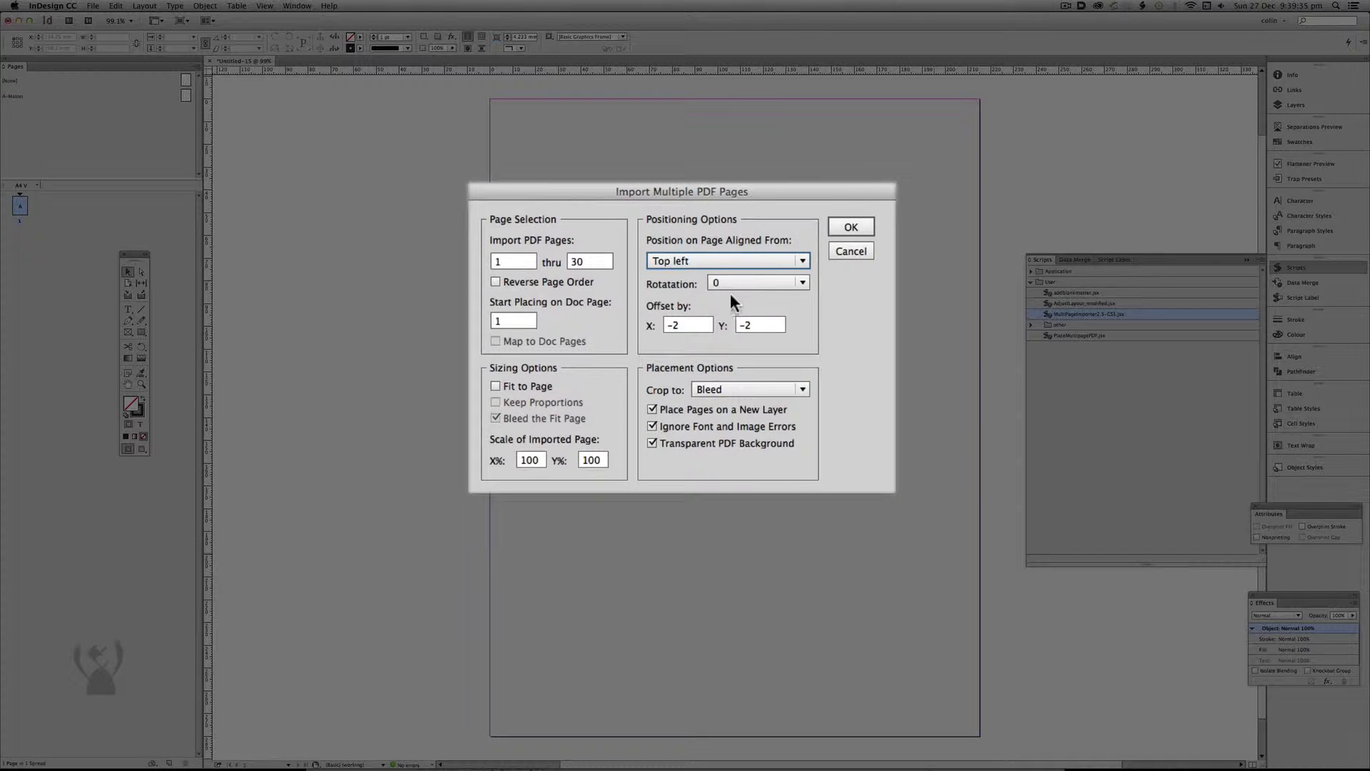
click(742, 261)
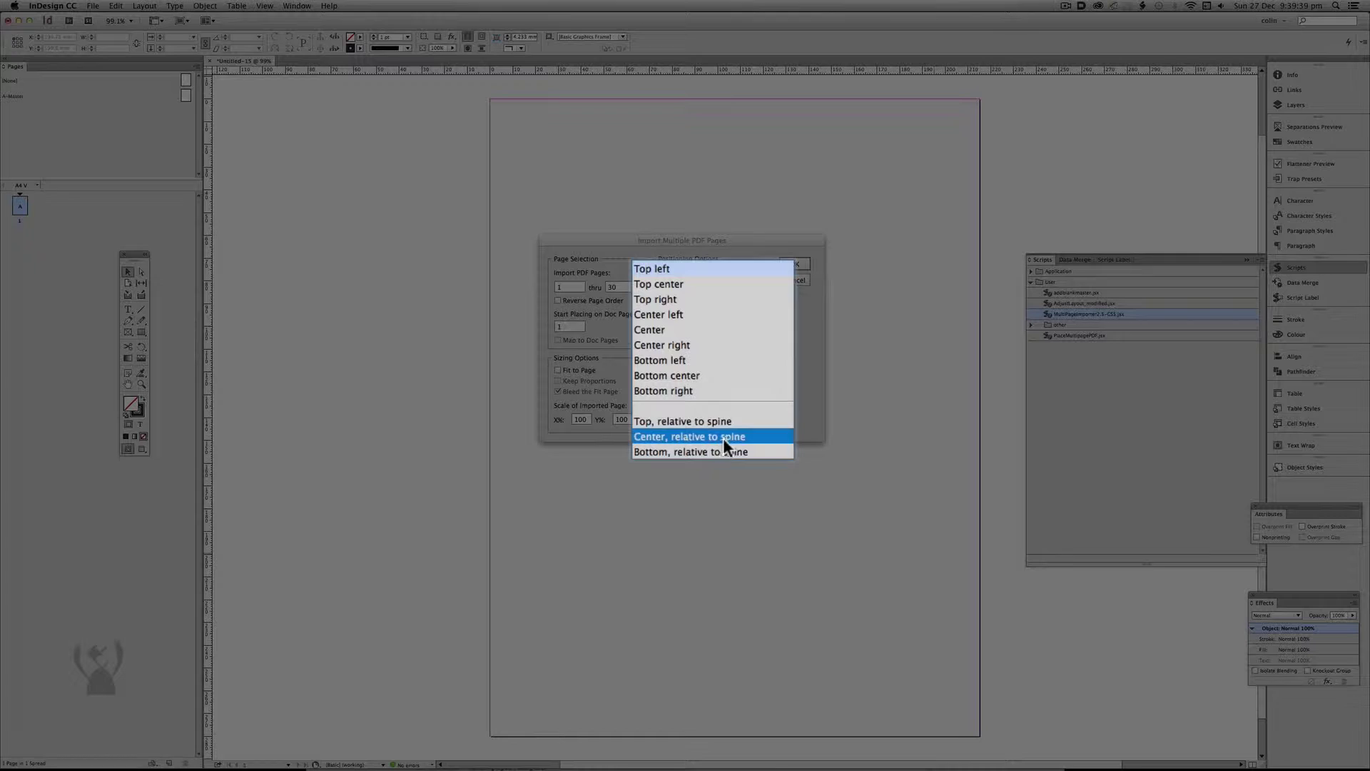
click(799, 341)
click(757, 262)
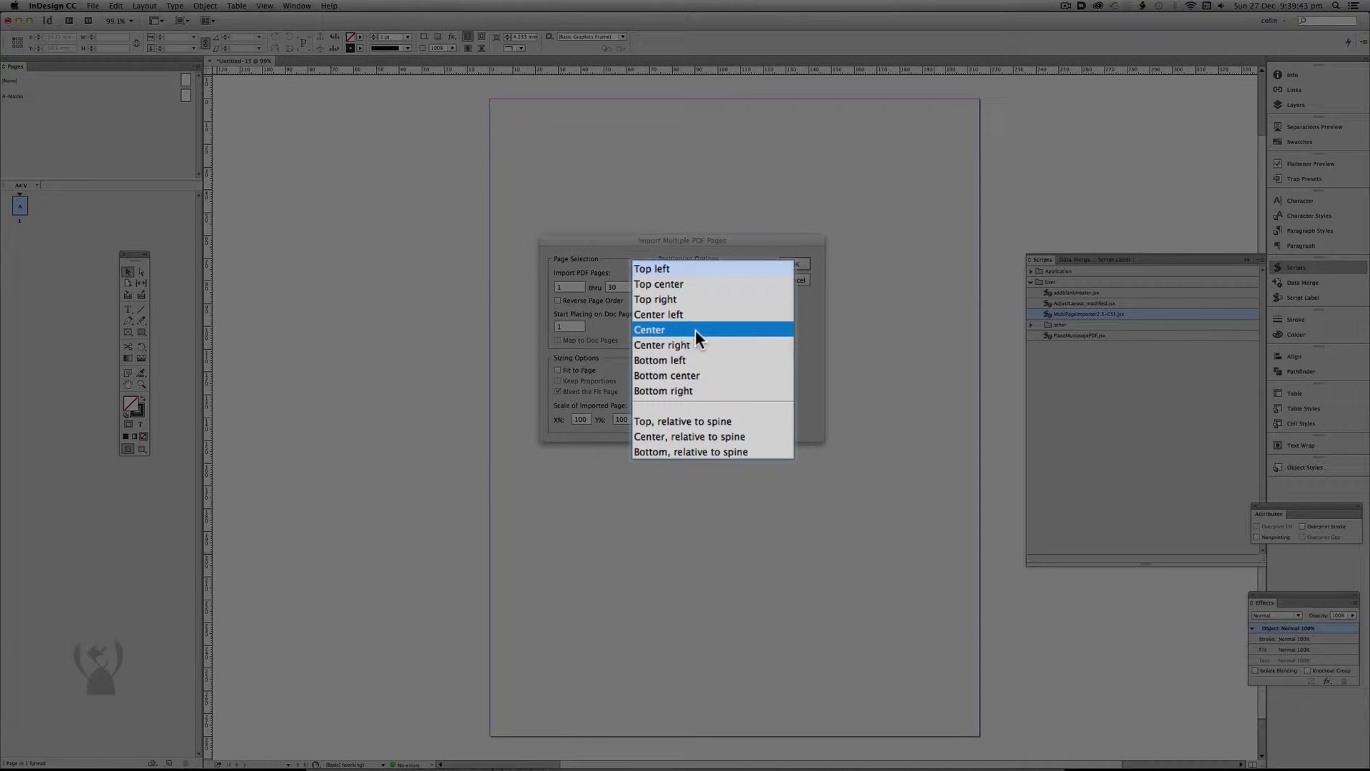
click(695, 330)
Set X and Y offsets to 0, rotation 0 and crop to Media, then import.
click(714, 284)
key(Tab)
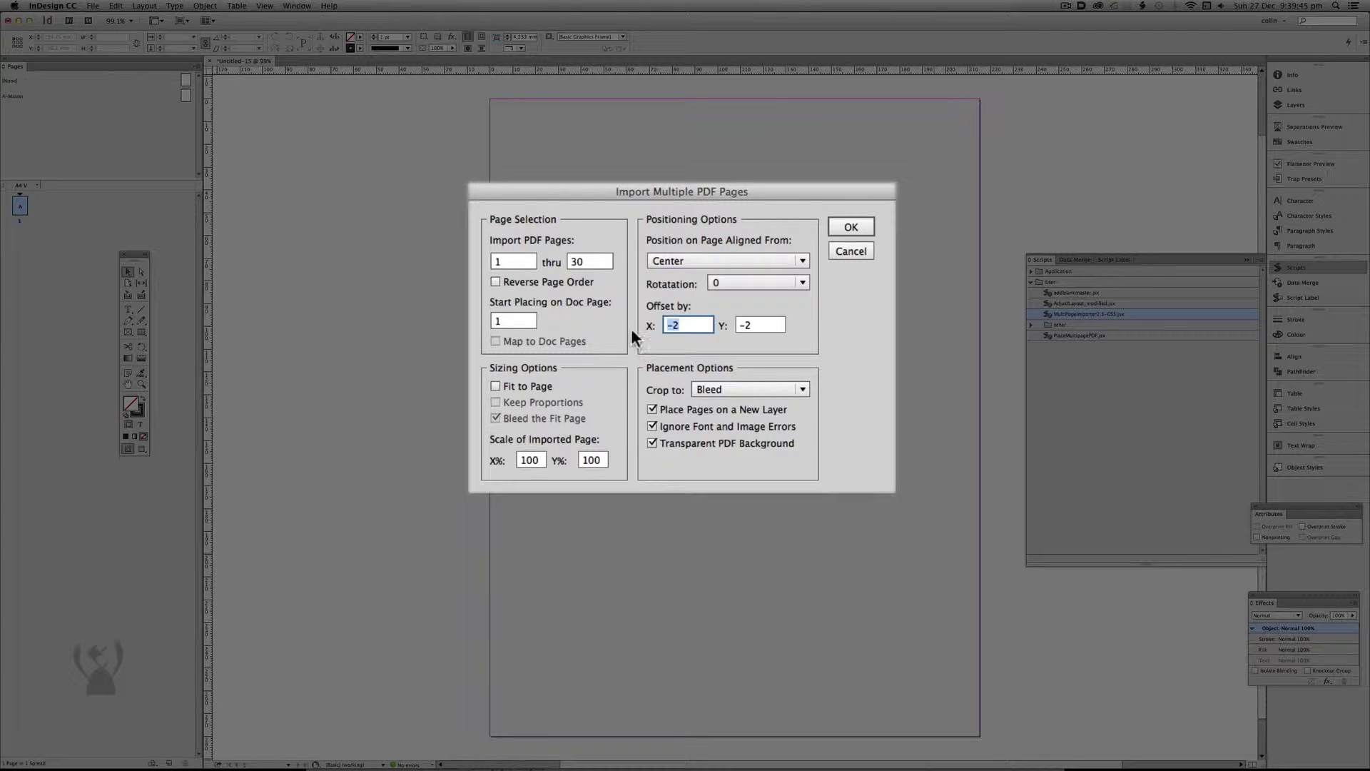
text(0)
key(Tab)
text(0)
key(Tab)
click(759, 302)
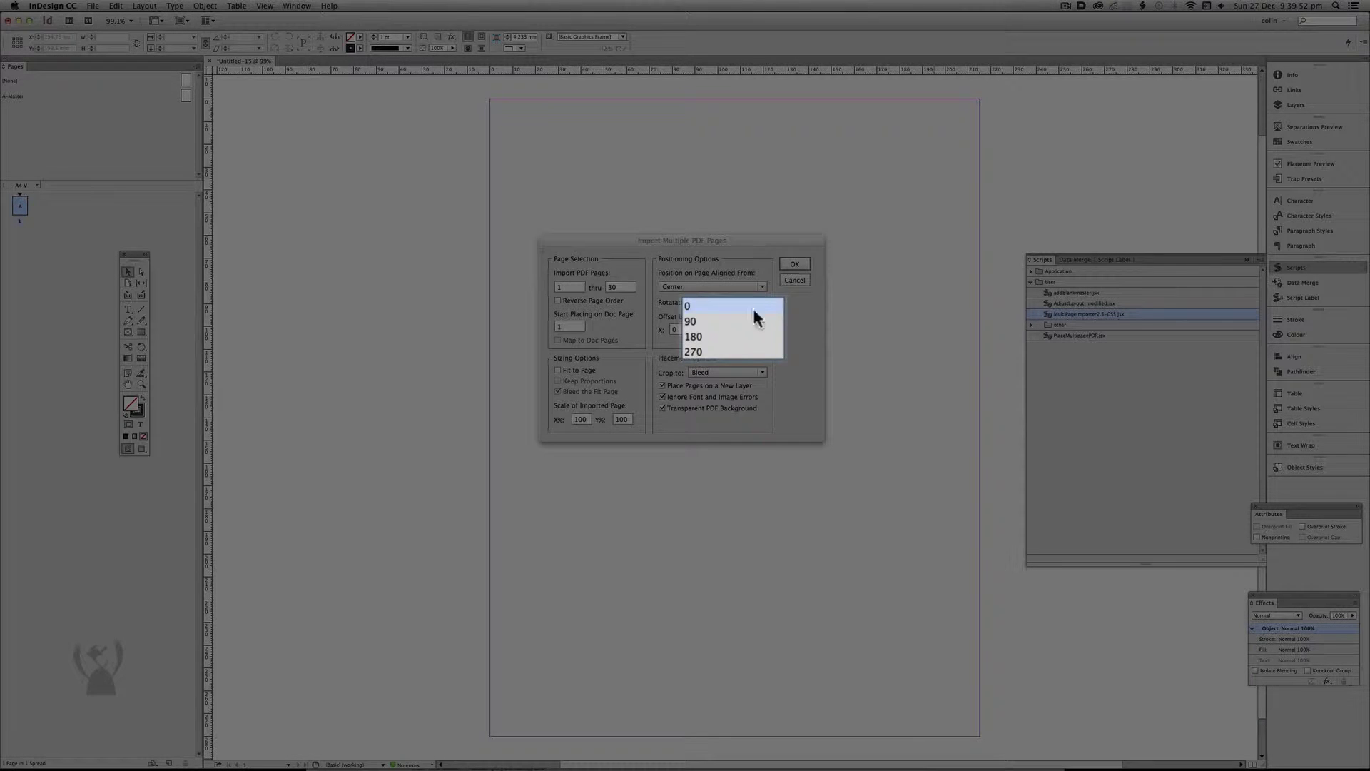
click(794, 301)
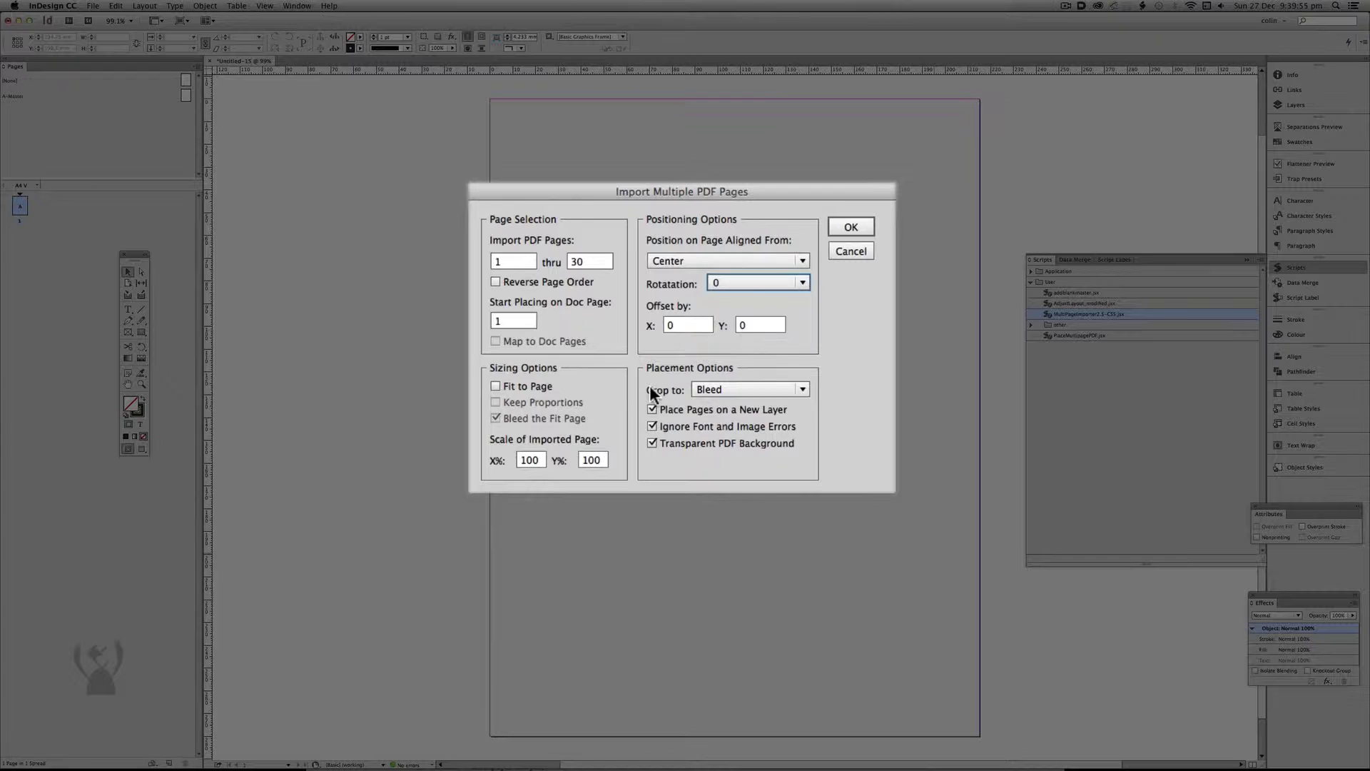
click(782, 391)
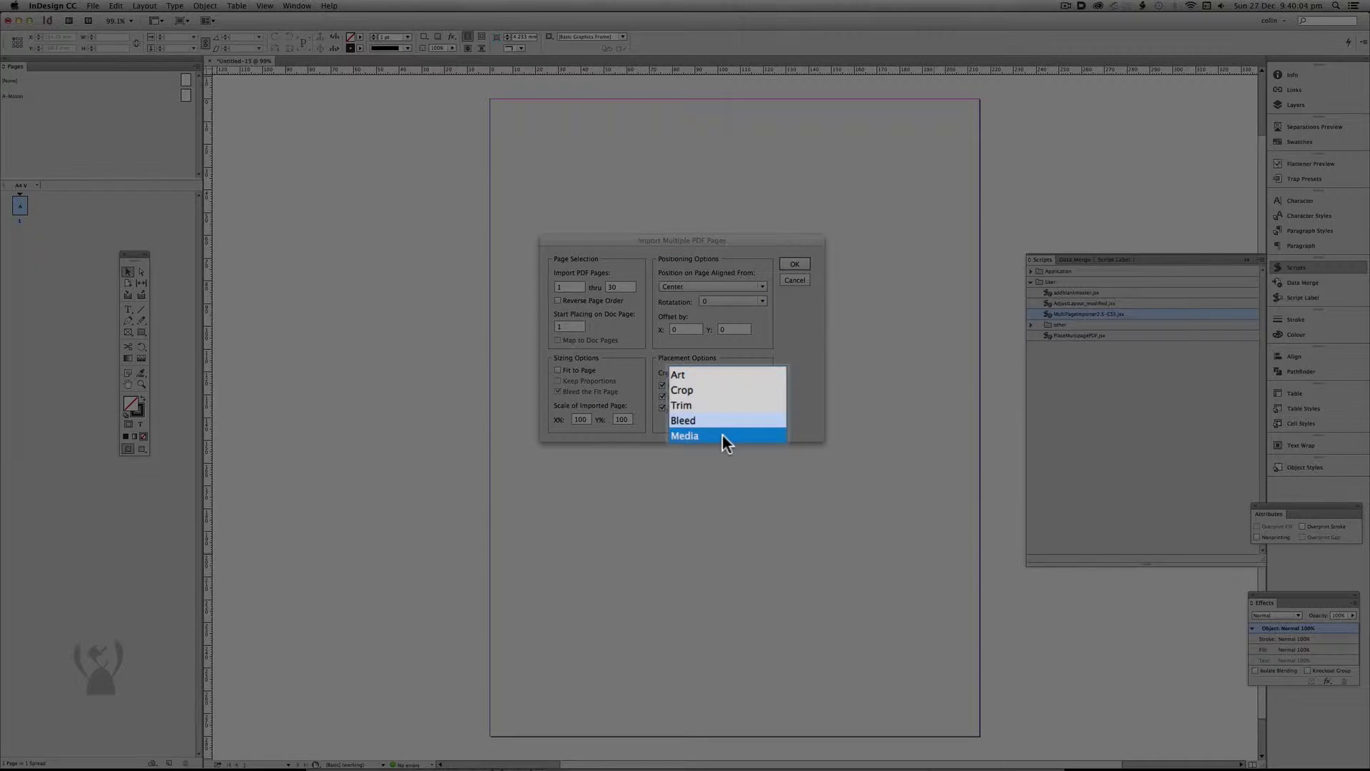
click(722, 433)
click(796, 264)
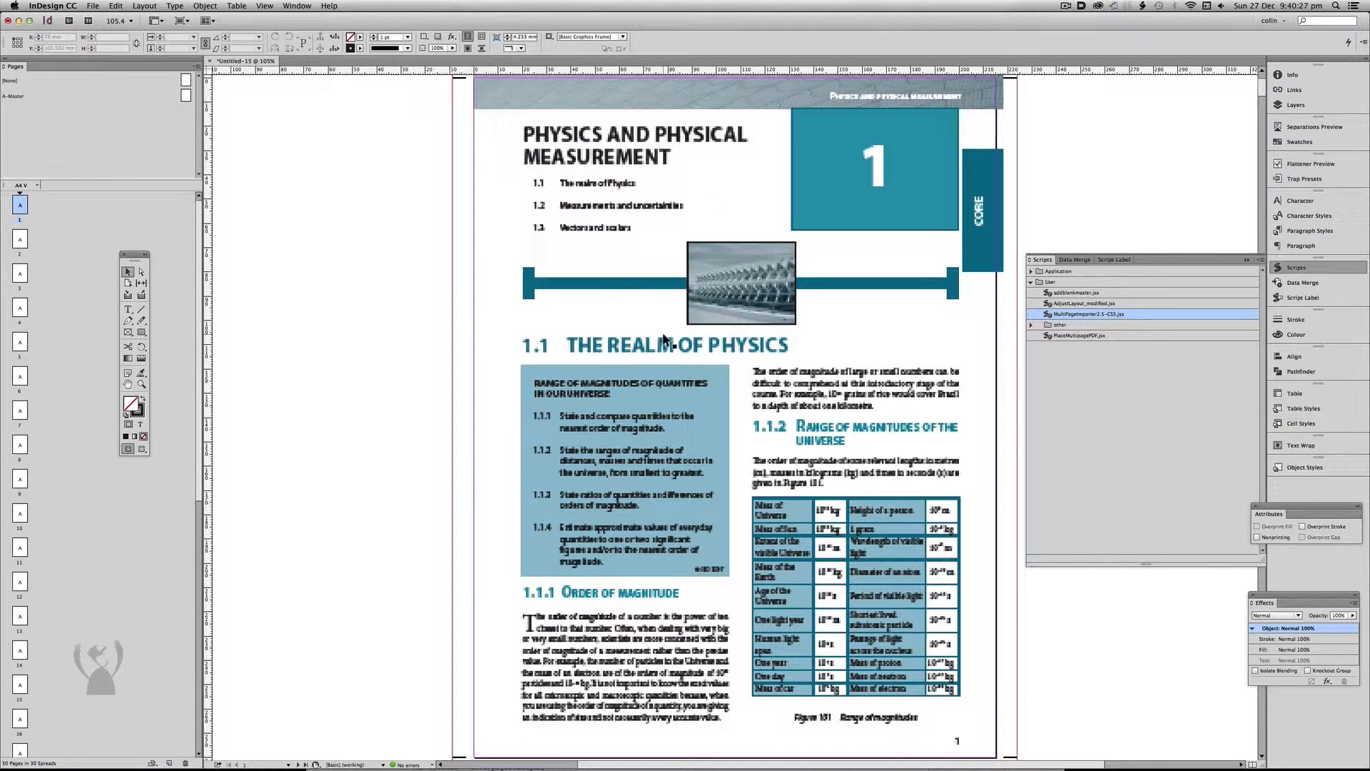
Turn on Overprint Preview and inspect the imported pages at 100% zoom.
key(super+alt+shift+y)
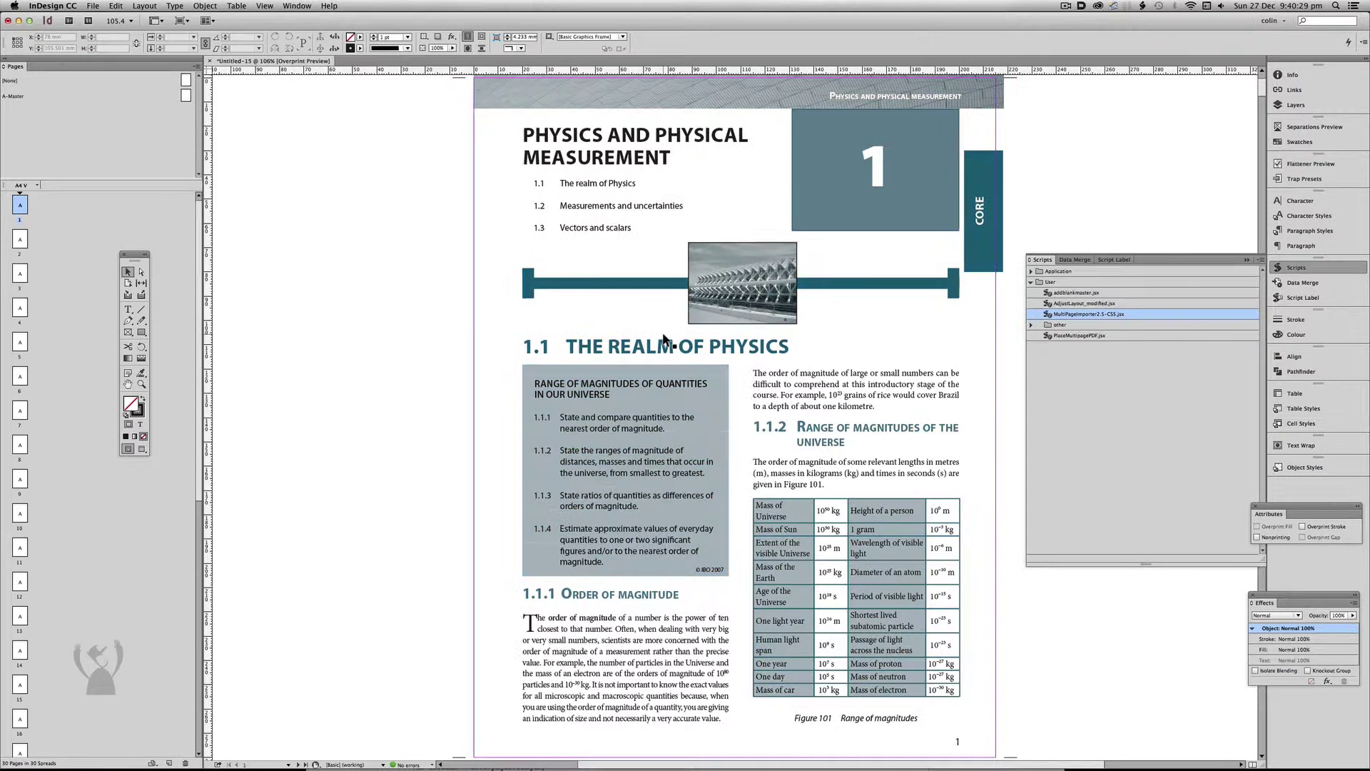
key(super+1)
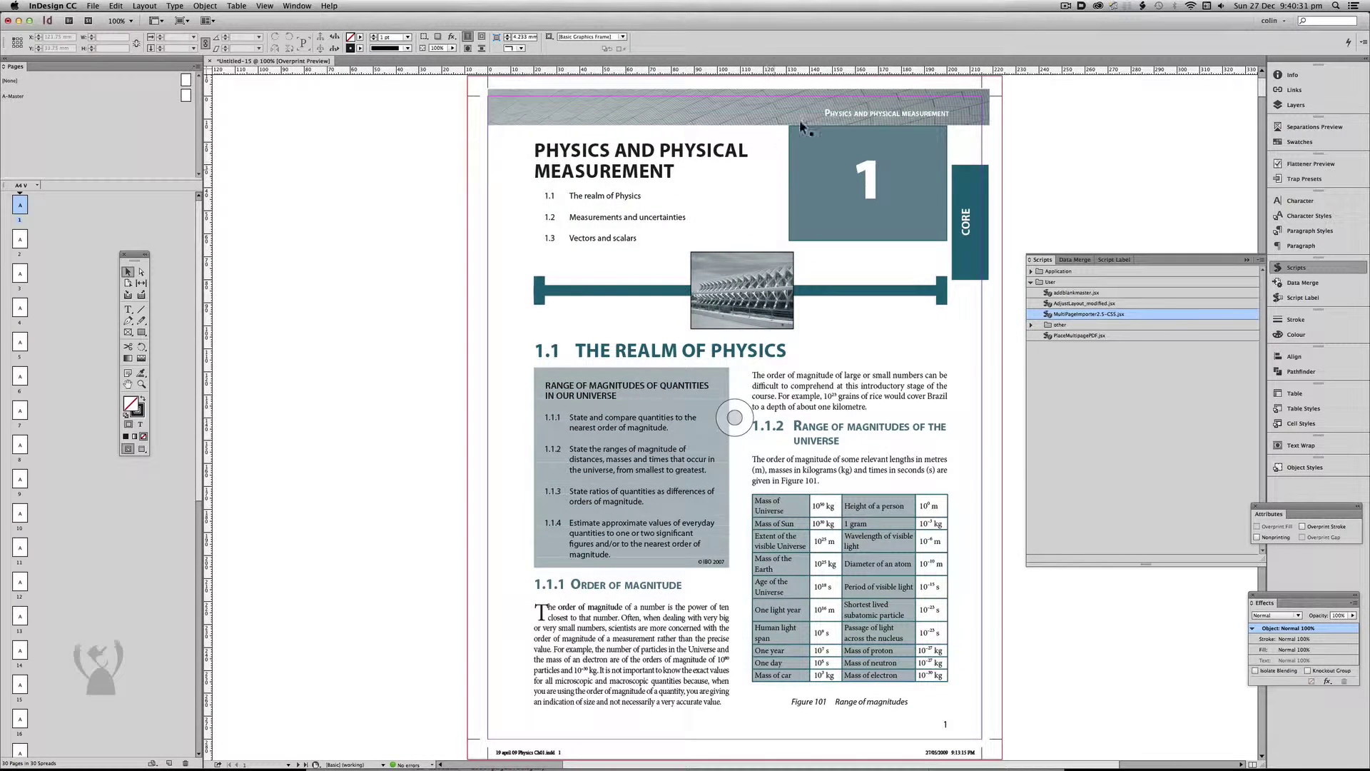
click(517, 103)
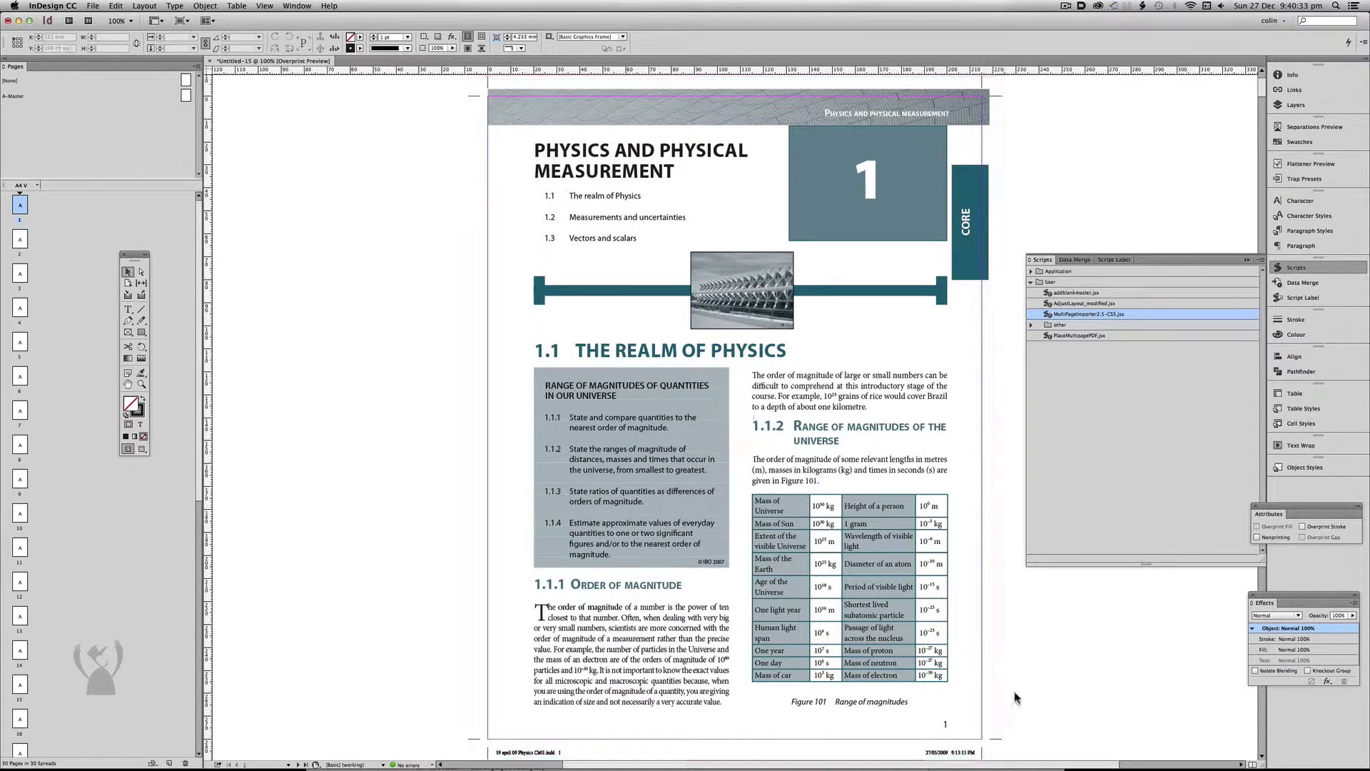
click(997, 119)
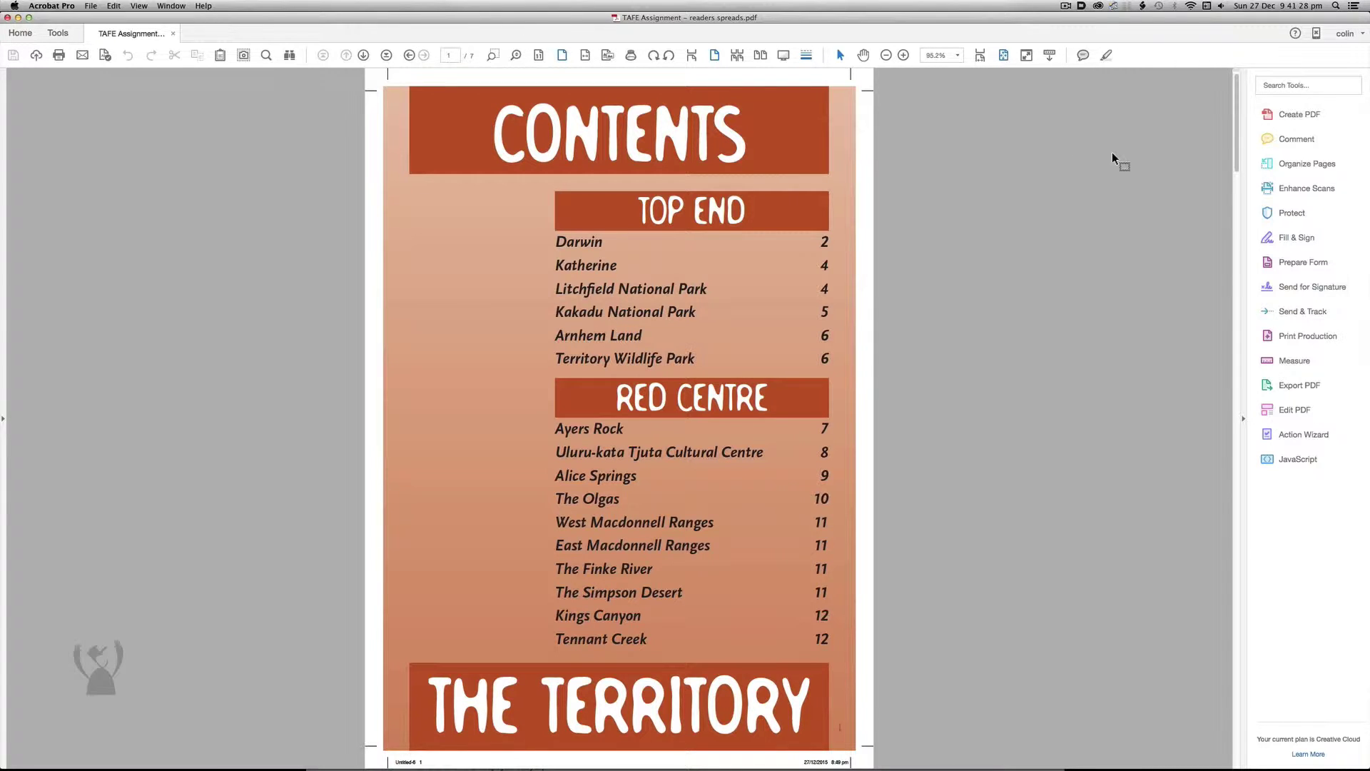
Page through the readers spreads PDF from last to first page, then bring up the Open dialog.
key(Right)
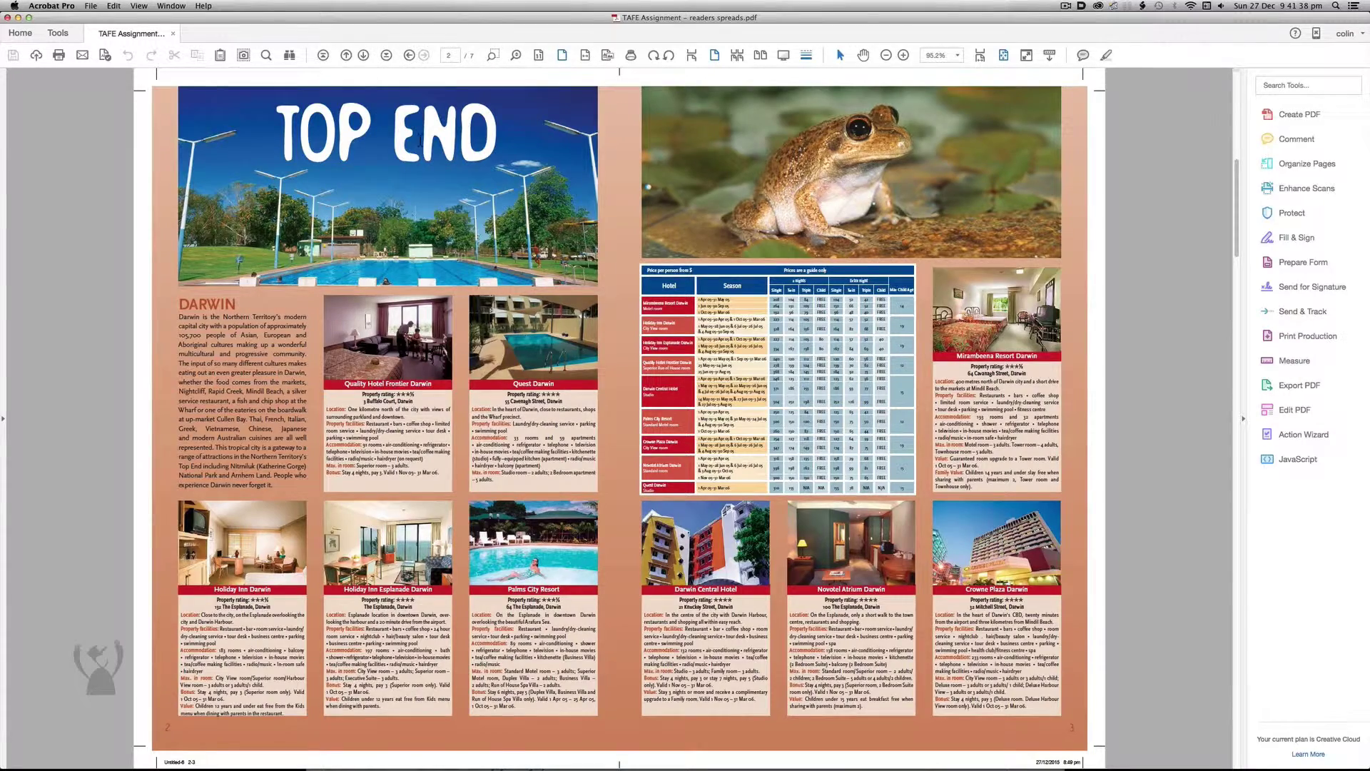
scroll(419, 140, up, 2)
key(End)
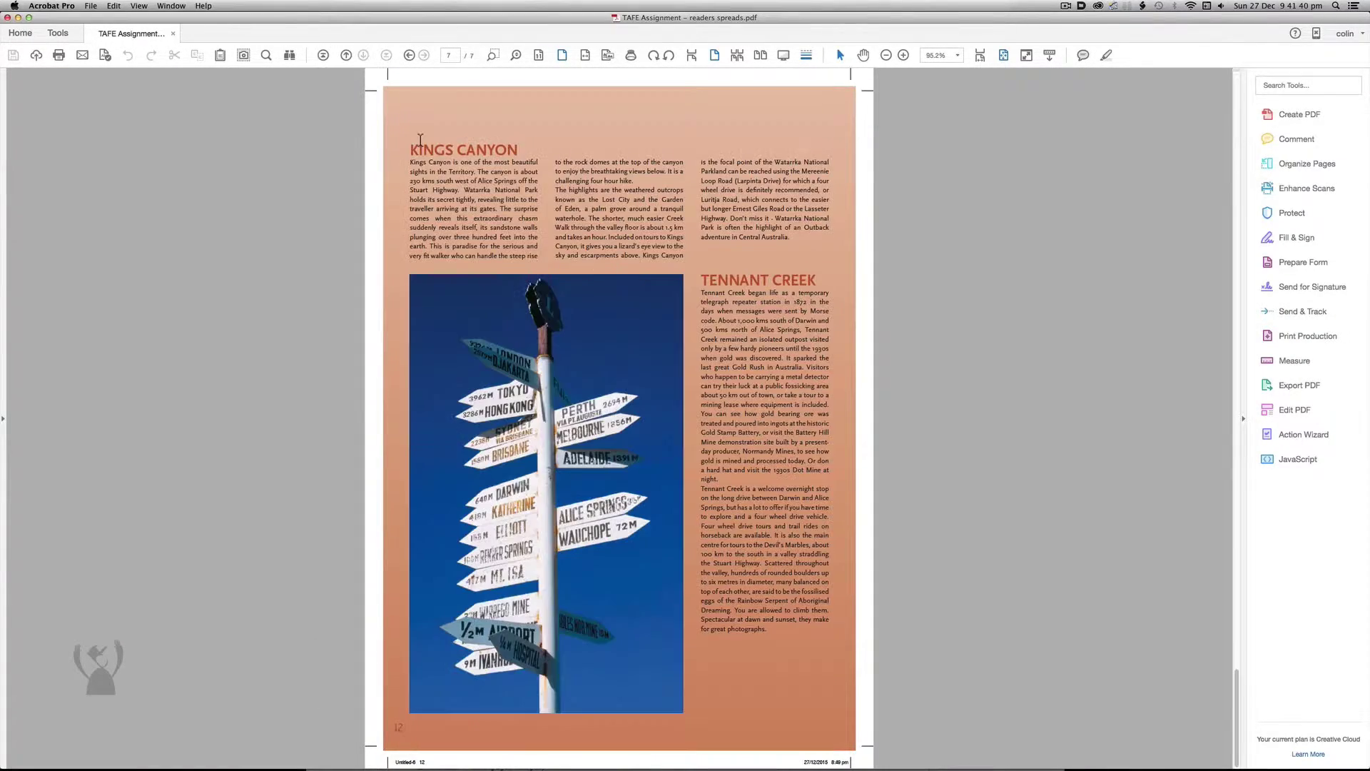
key(Home)
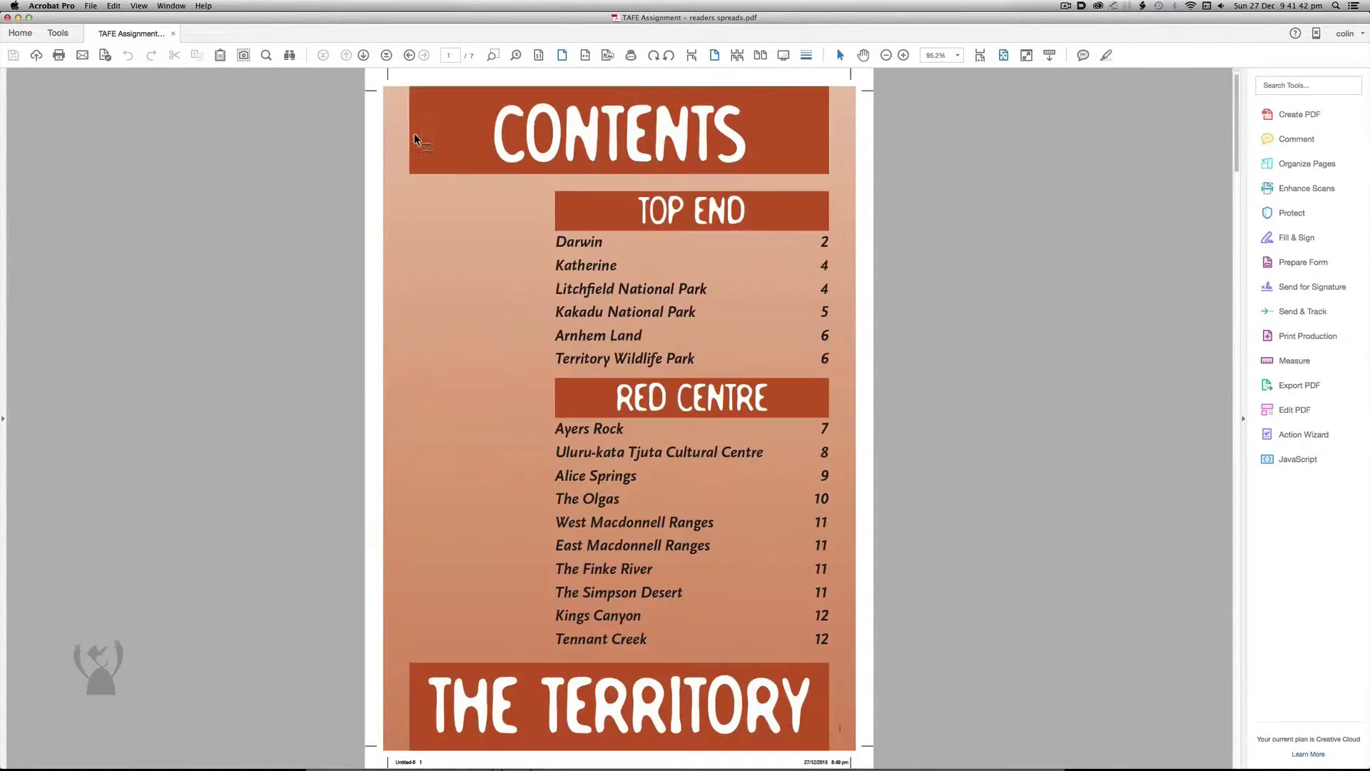
scroll(419, 141, down, 2)
scroll(420, 141, down, 2)
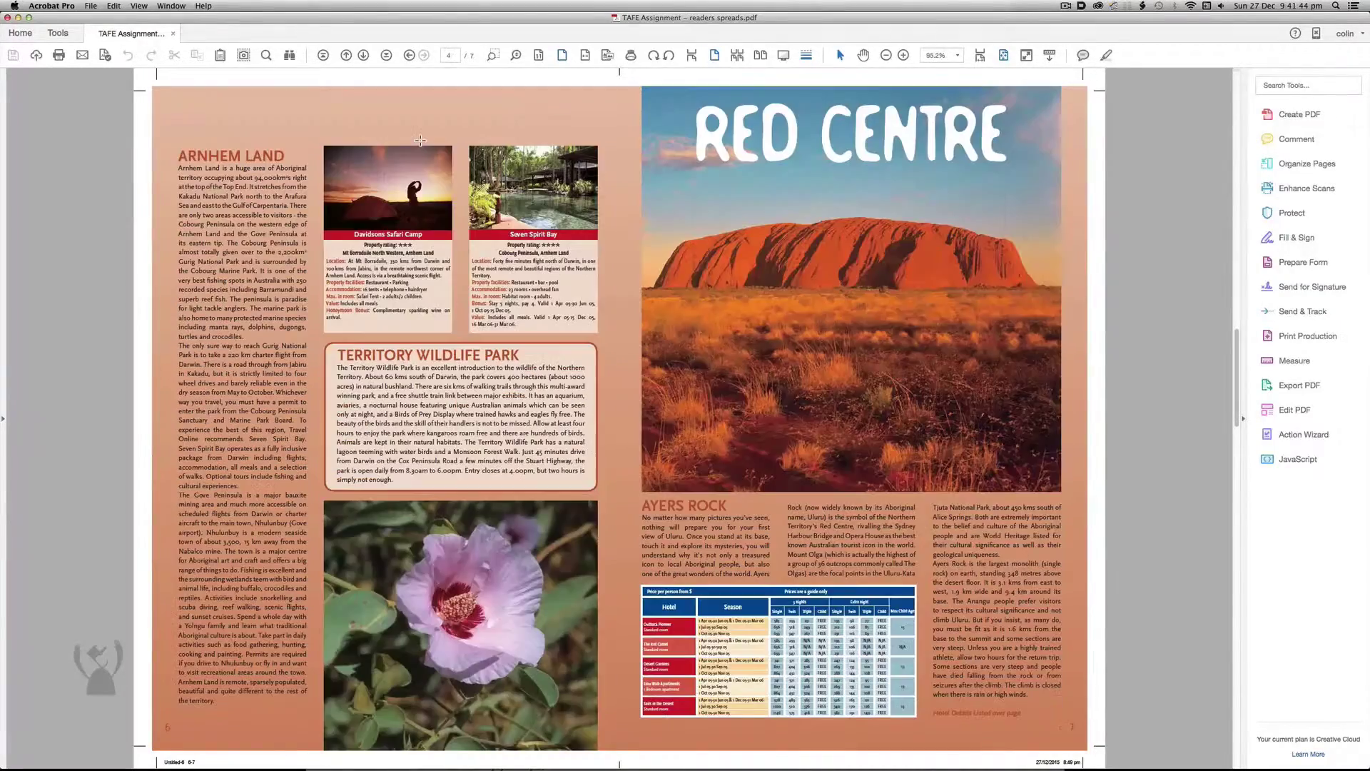
scroll(420, 141, down, 1)
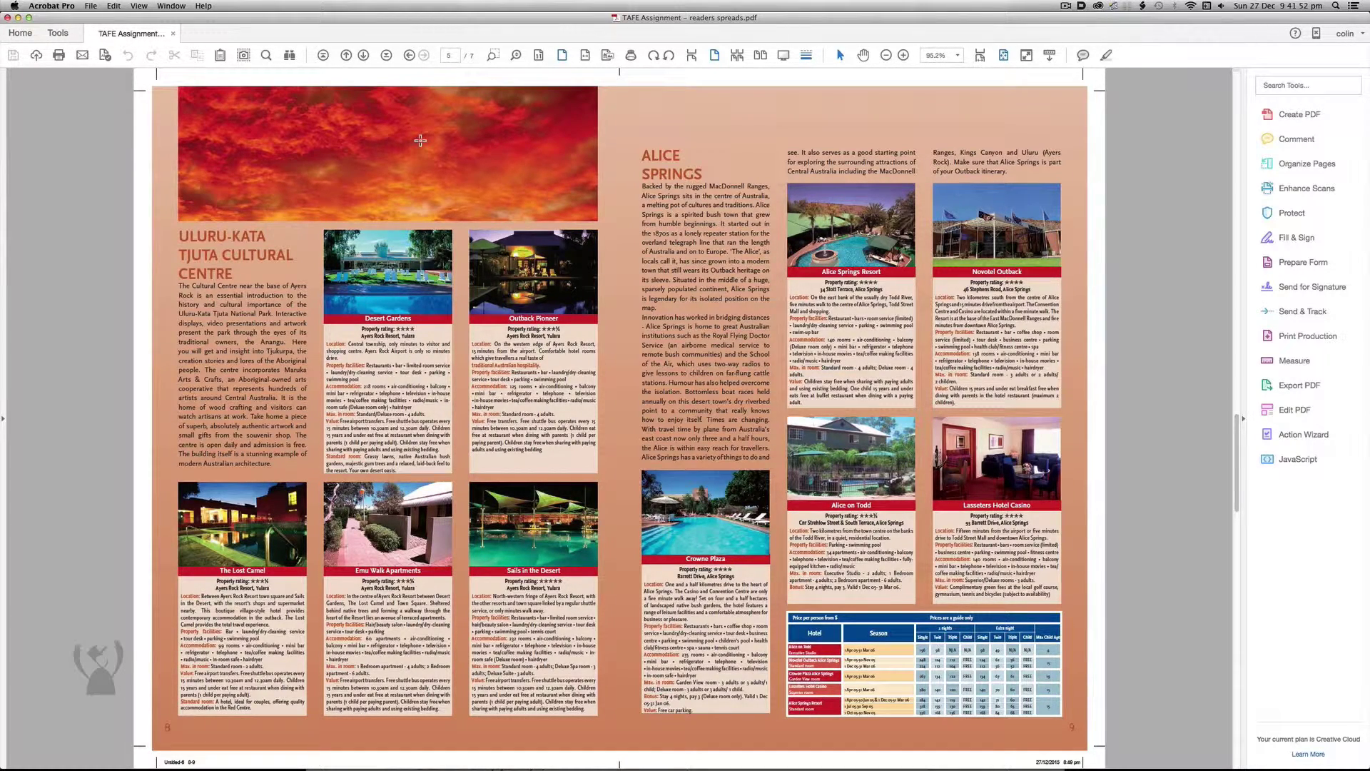
key(super+o)
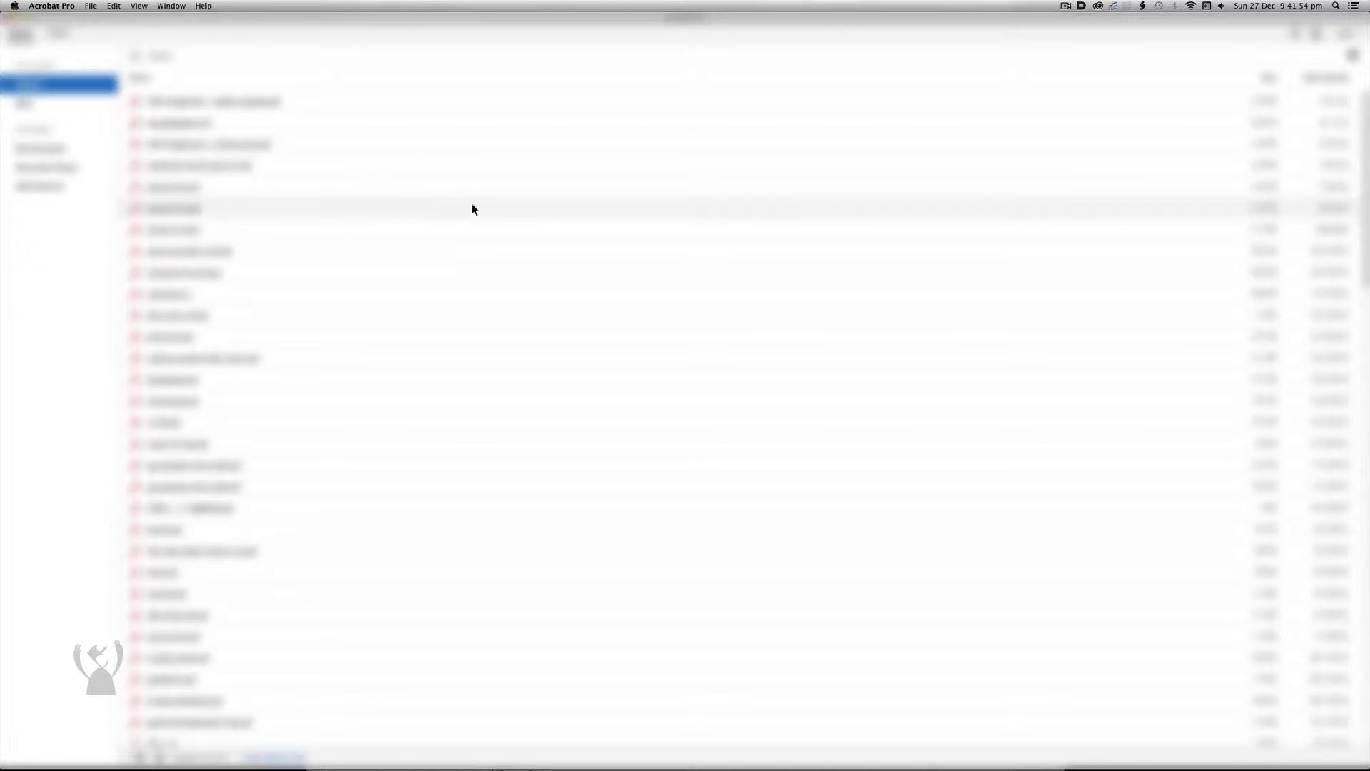
Open TAFE Assignment – printers pairs.pdf, check its next spread, then start a new InDesign document.
click(302, 145)
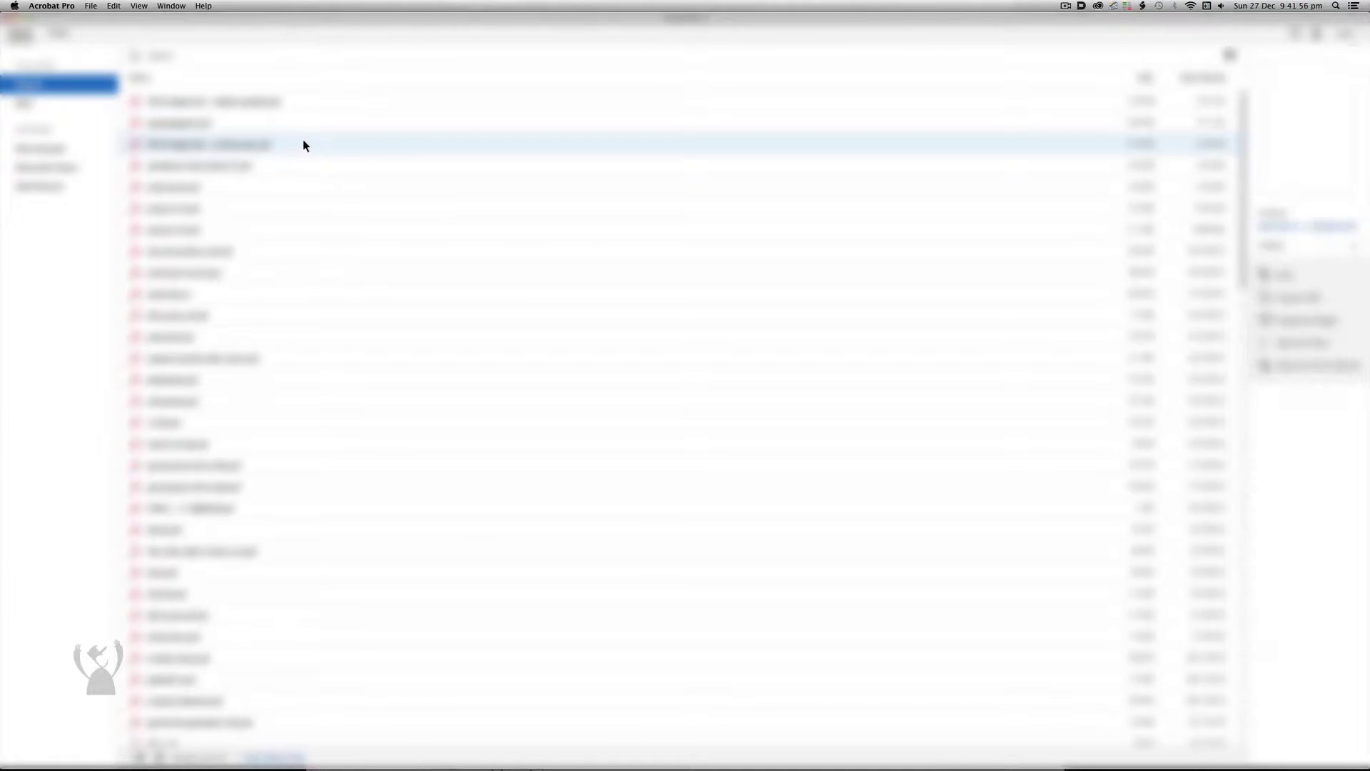
double_click(303, 145)
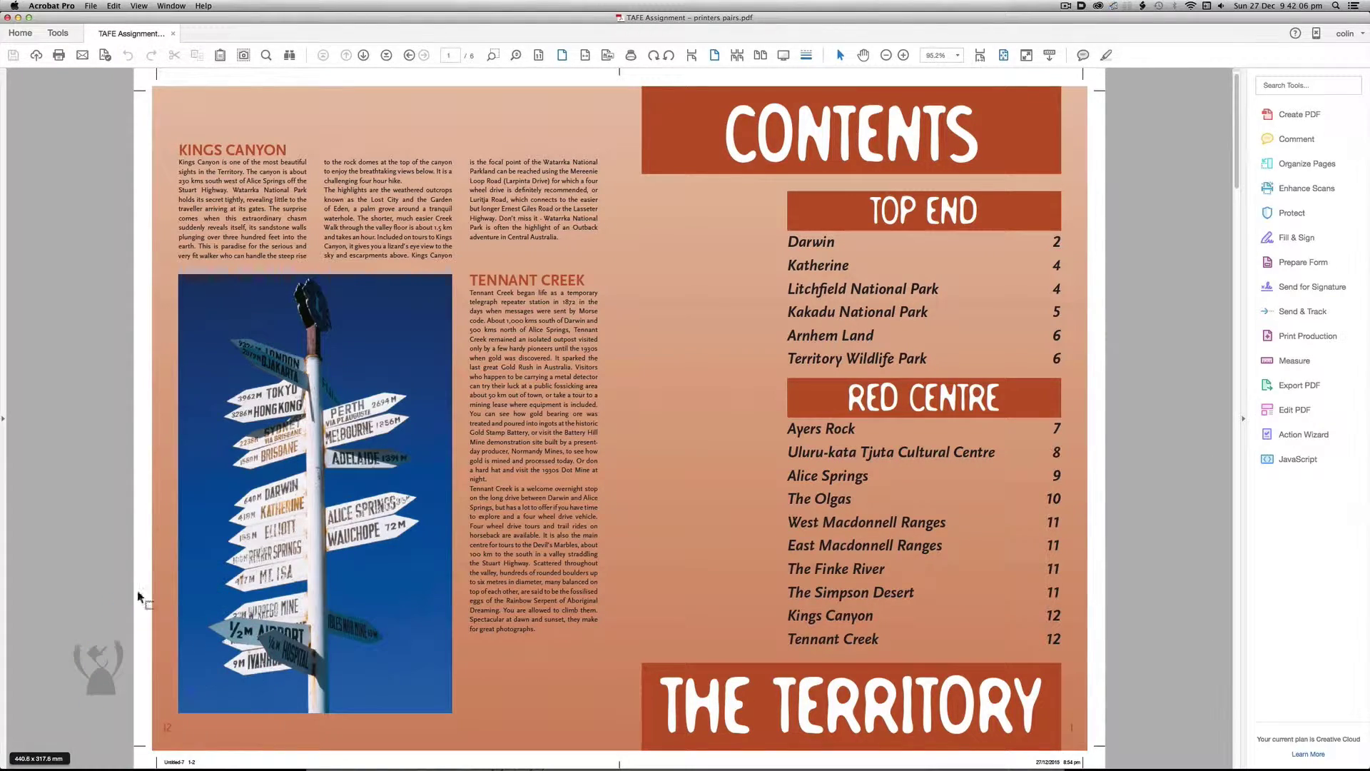
key(Right)
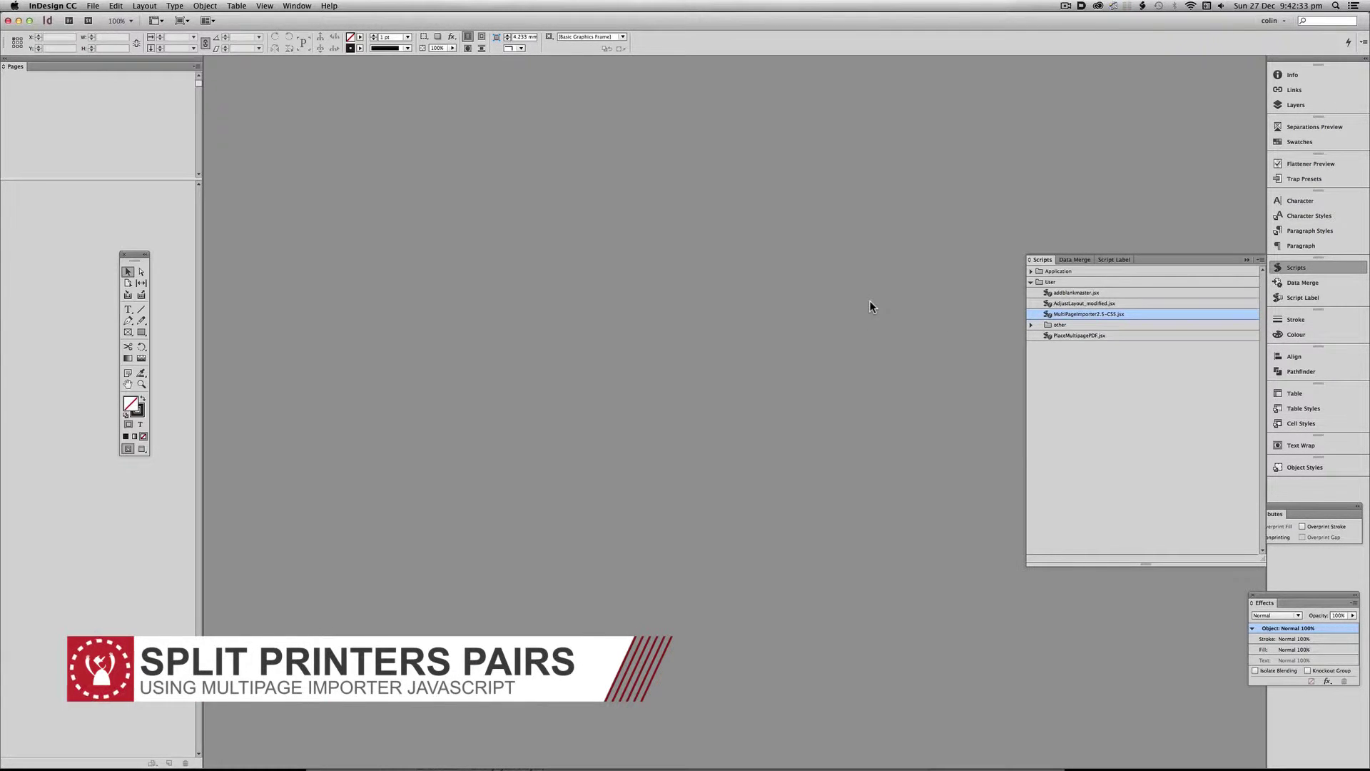
key(super+n)
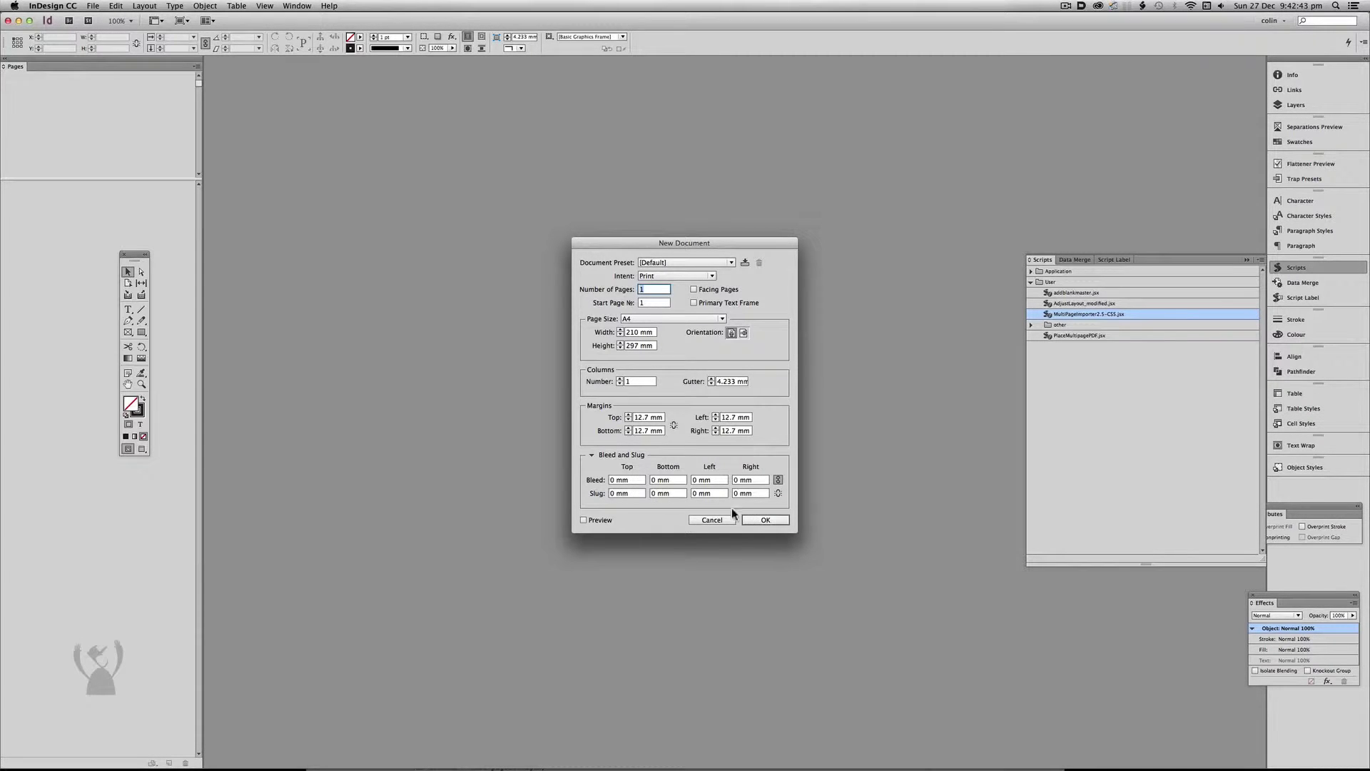
Create a one-page A4 document and choose the printers pairs PDF in MultiPageImporter.
click(773, 521)
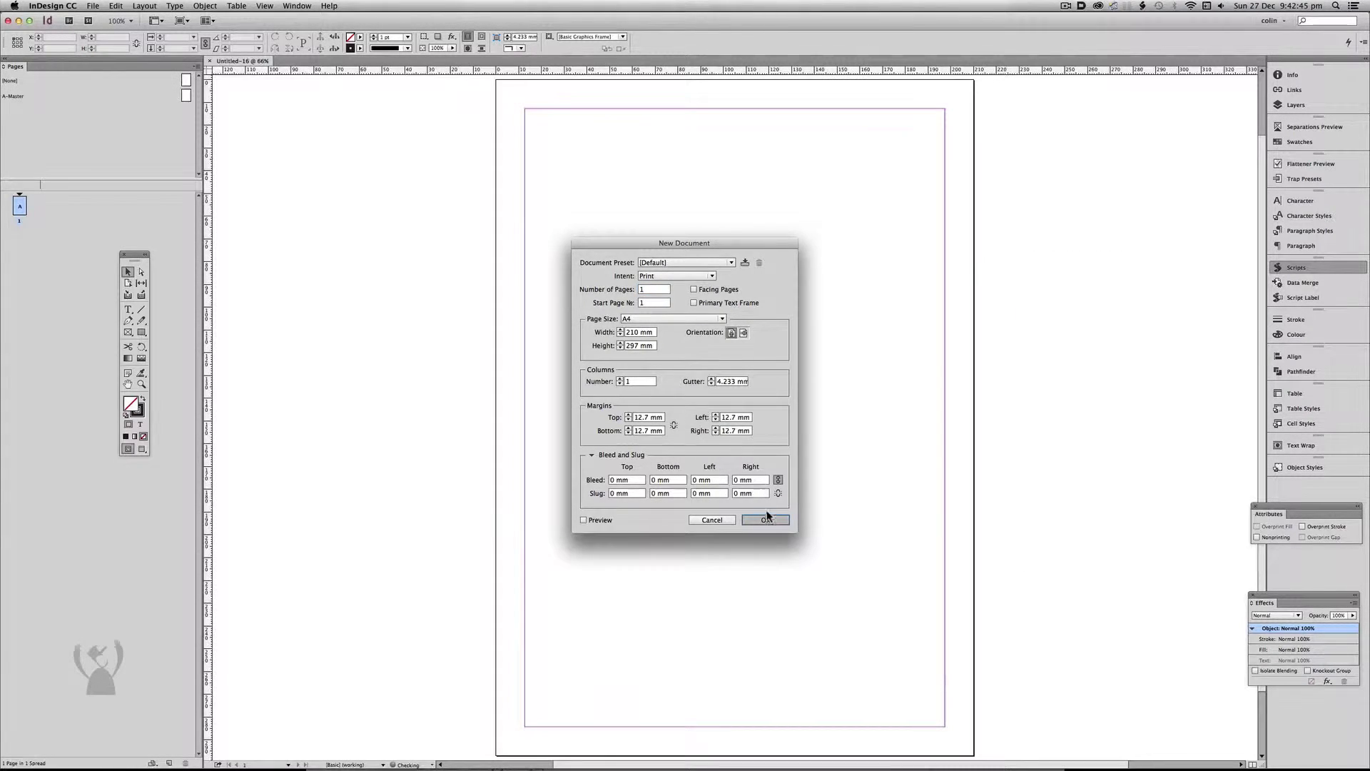
double_click(1086, 316)
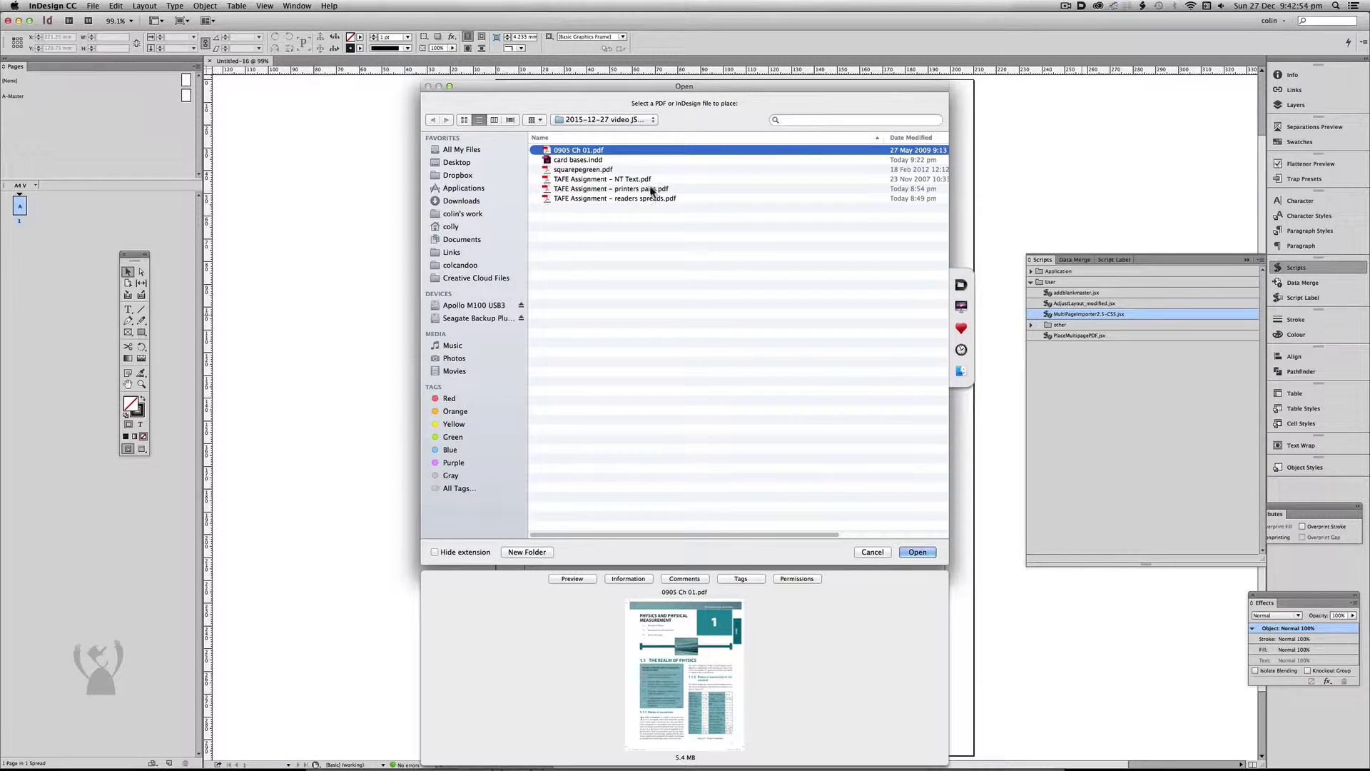
click(647, 189)
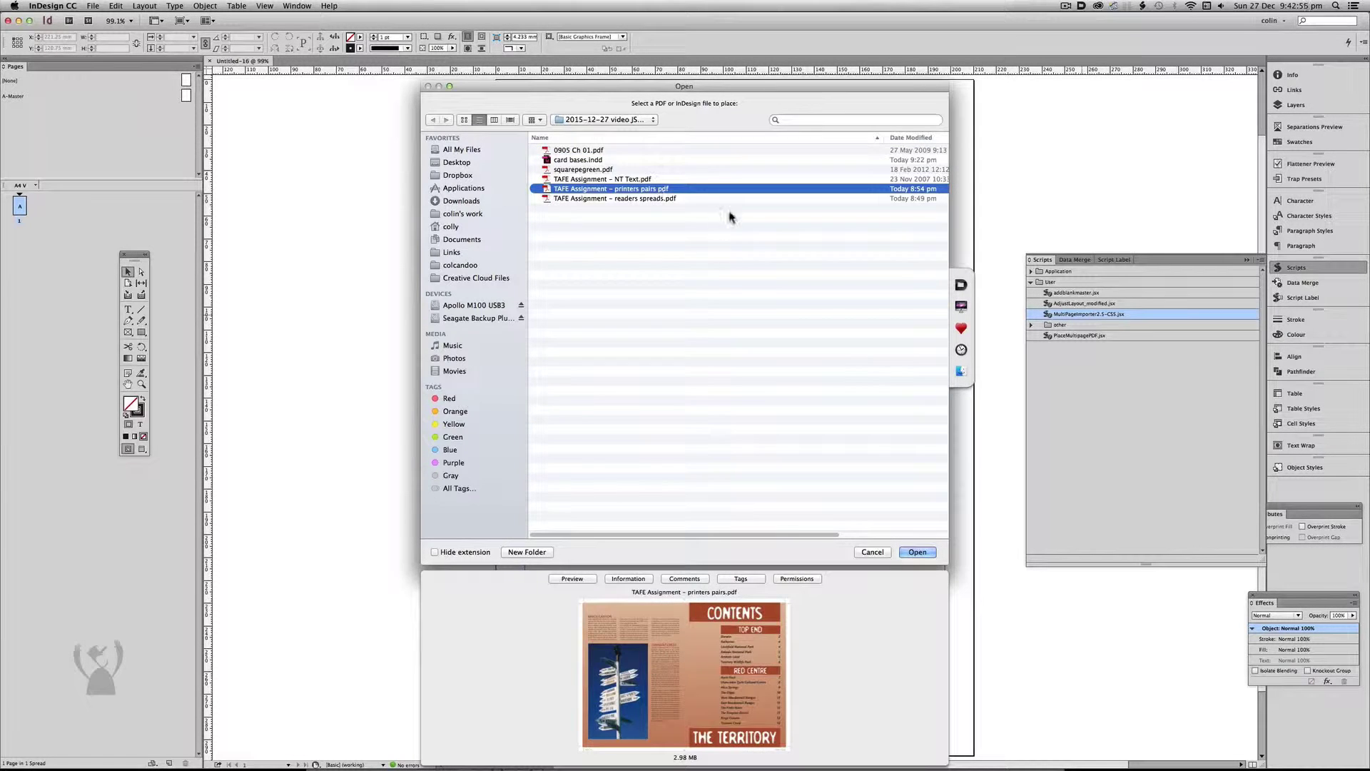
Import PDF pages 1–6 starting on page 1, then add a blank A-Master page 7.
click(917, 553)
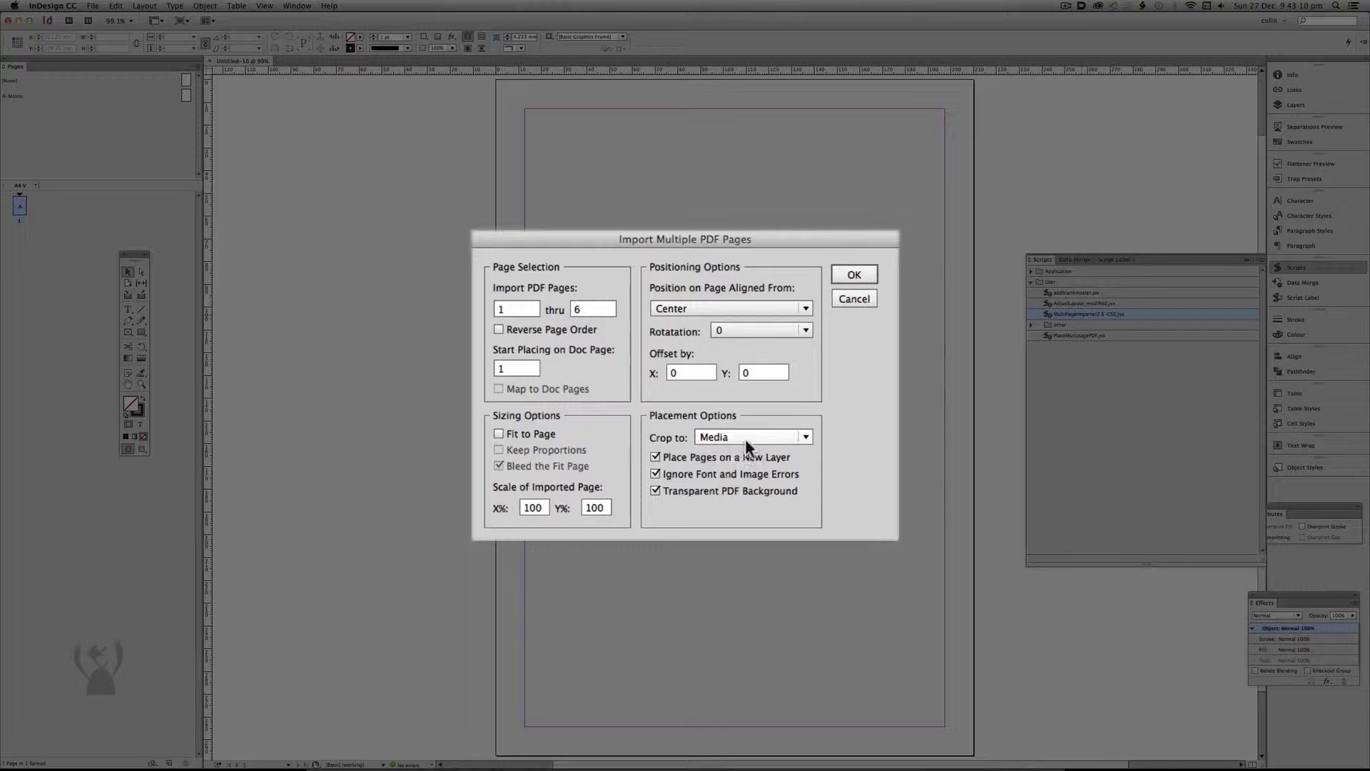
click(854, 274)
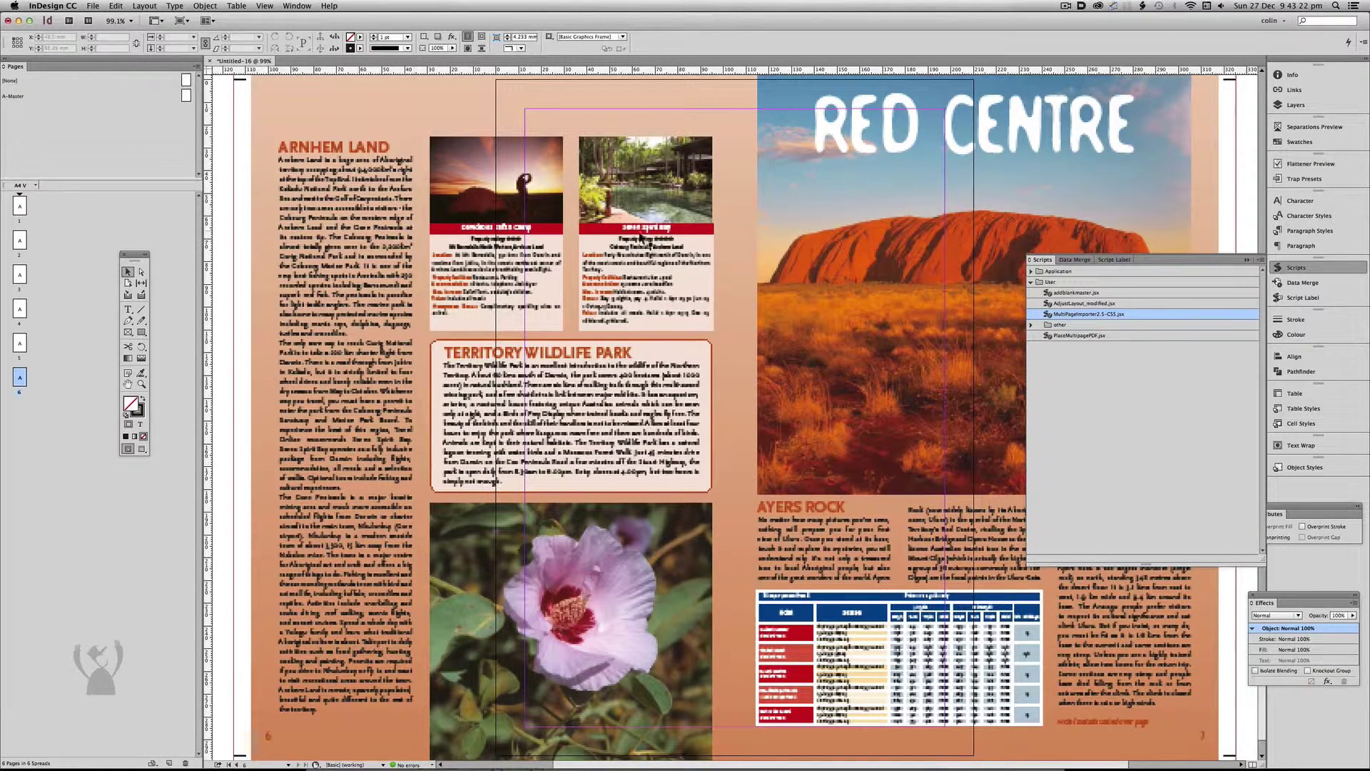
drag(188, 84, 19, 411)
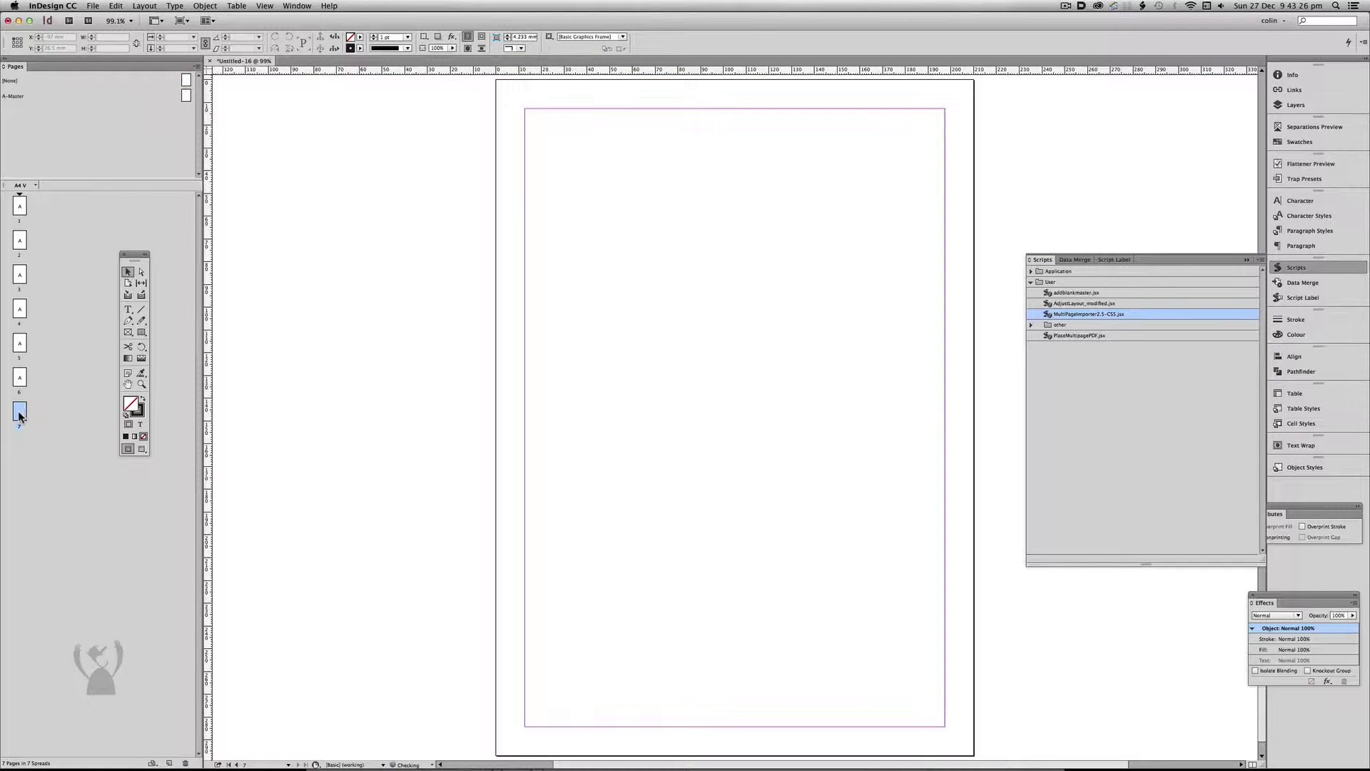
Re-import the printers pairs PDF in reverse page order, starting on document page 7.
double_click(1084, 315)
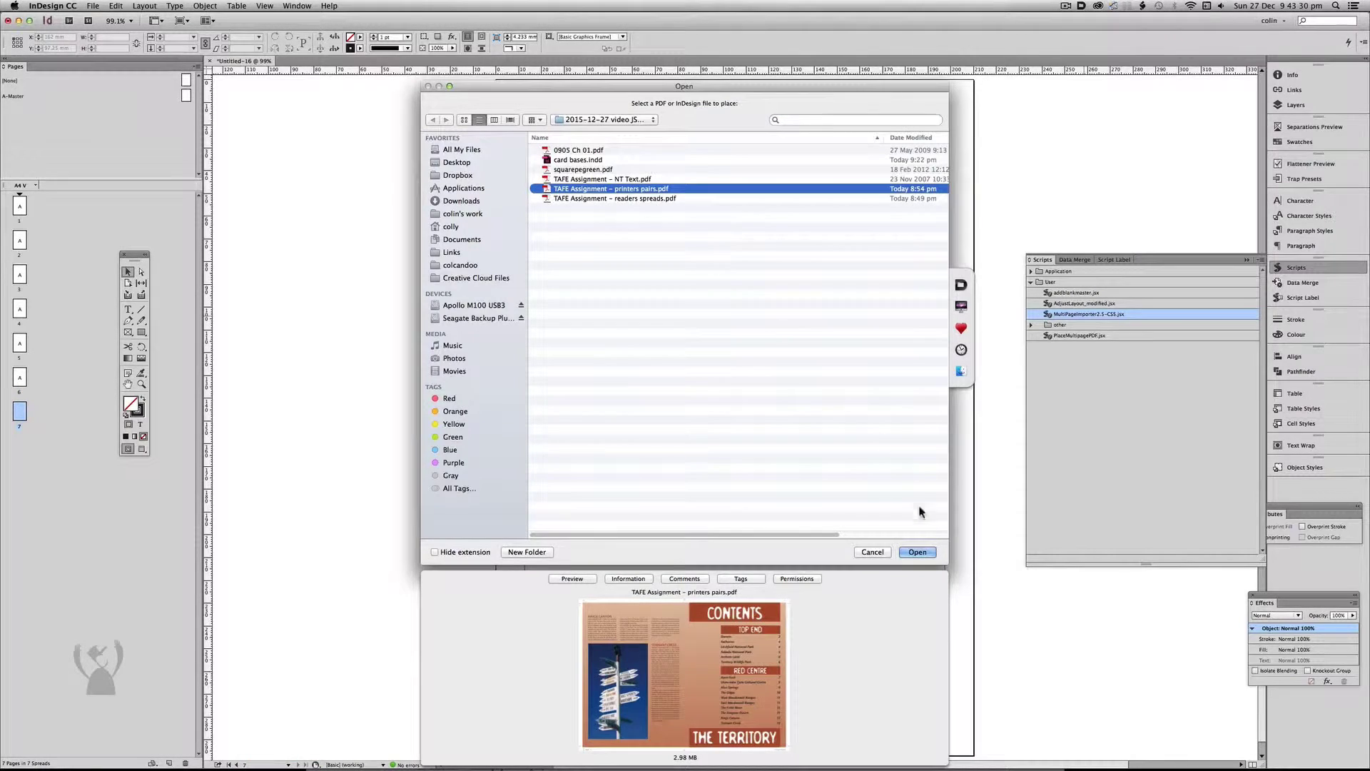
click(922, 552)
double_click(520, 369)
text(7)
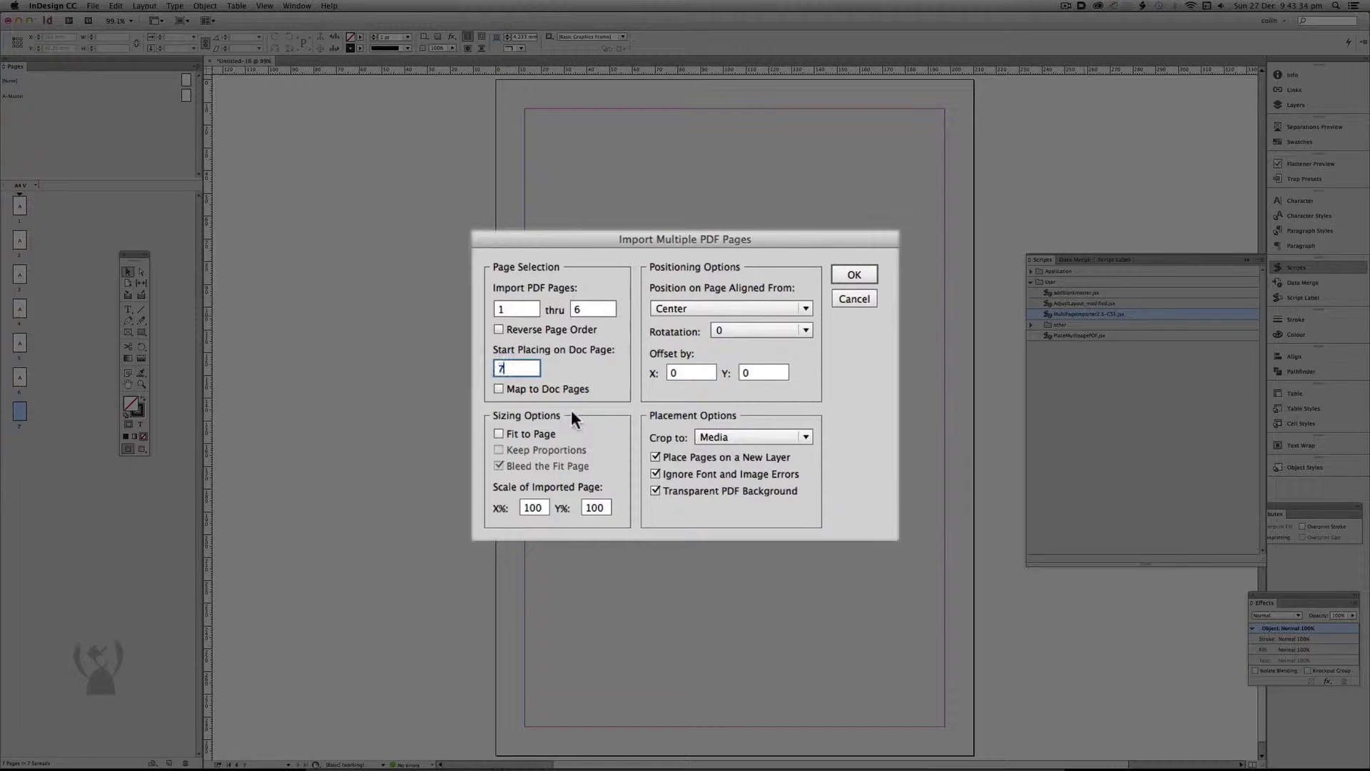
click(534, 328)
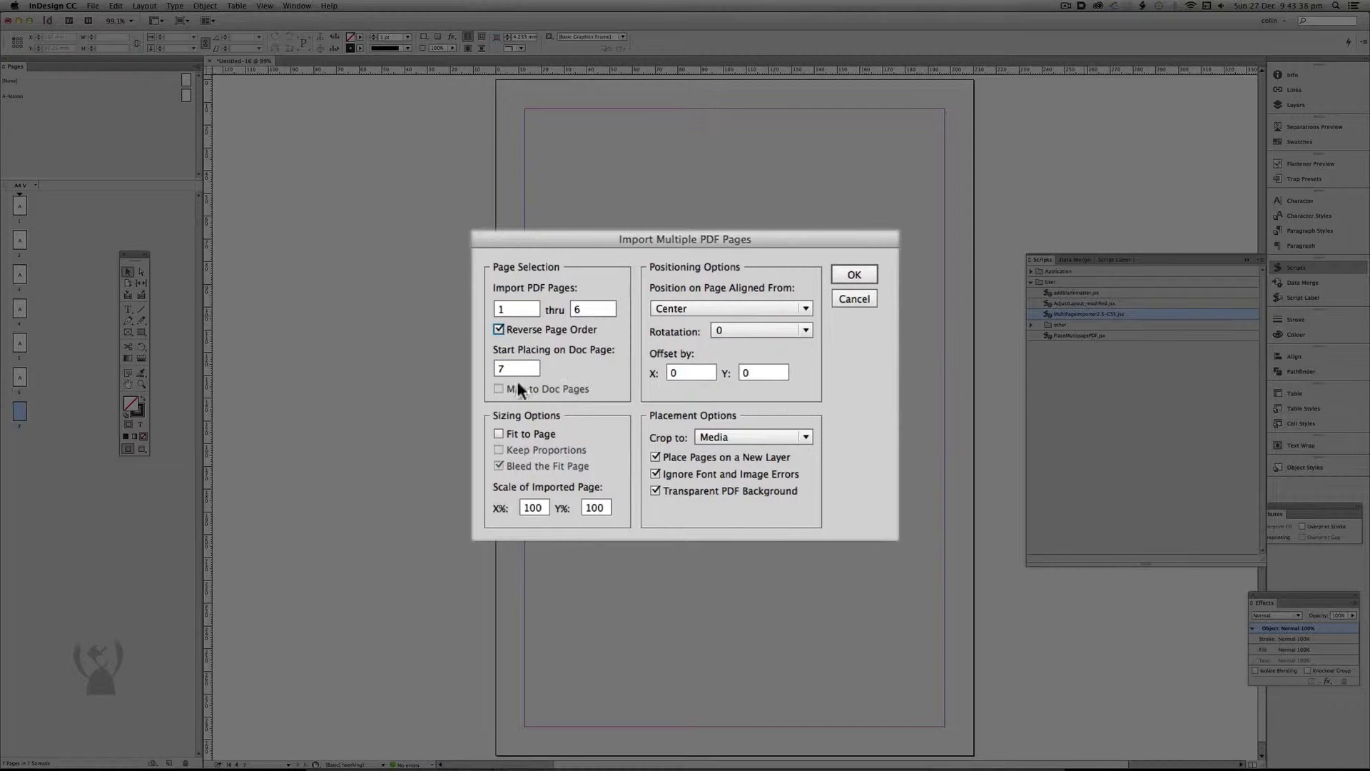
key(Return)
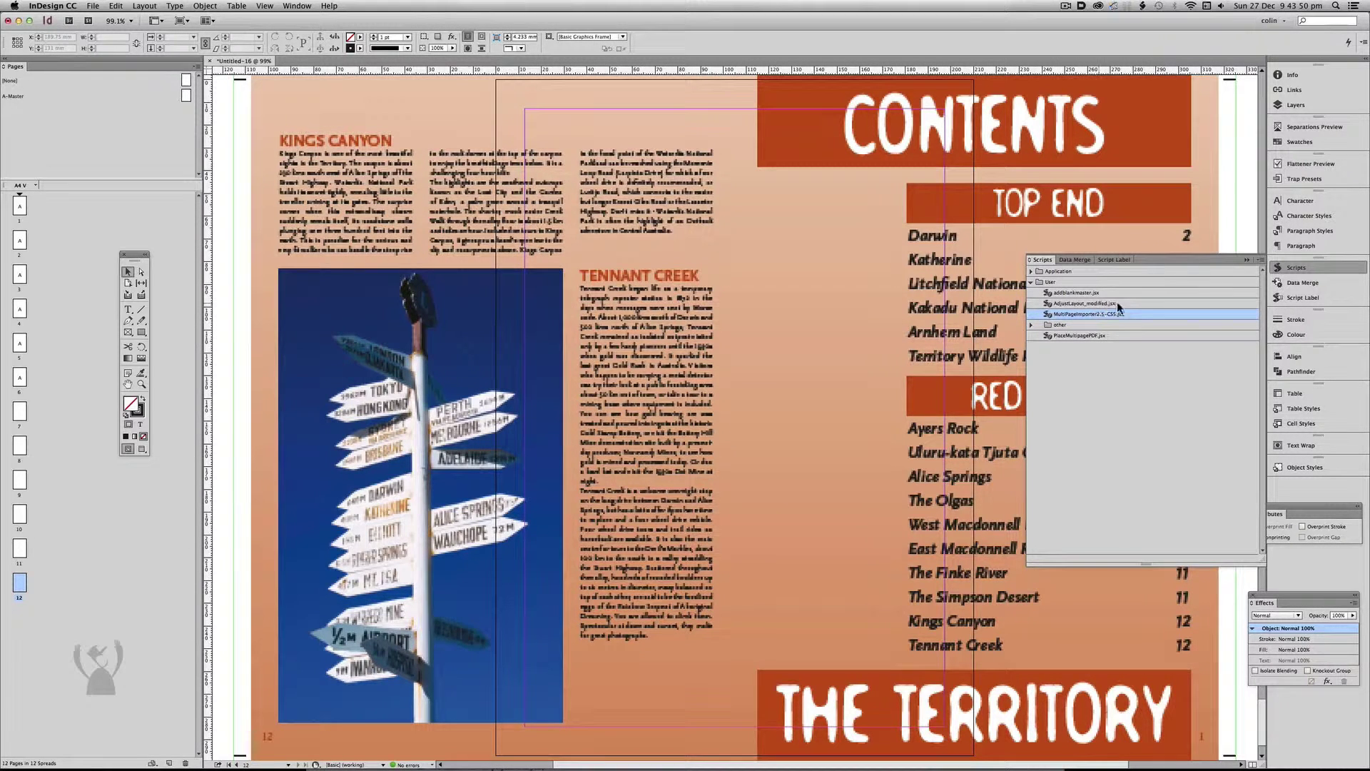
click(1088, 304)
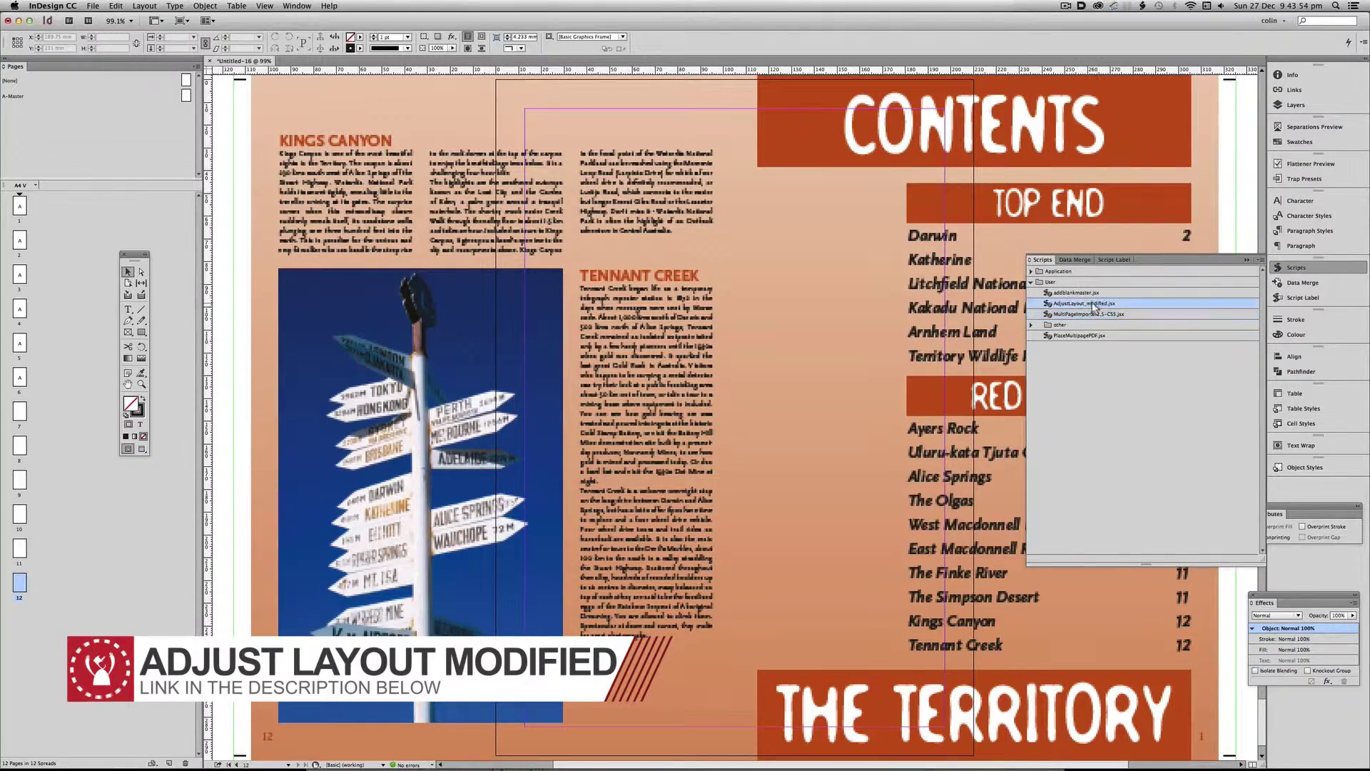
Run AdjustLayout_modified.jsx with even pages offset 105mm and odd pages -105mm for pages 1–12.
double_click(1095, 307)
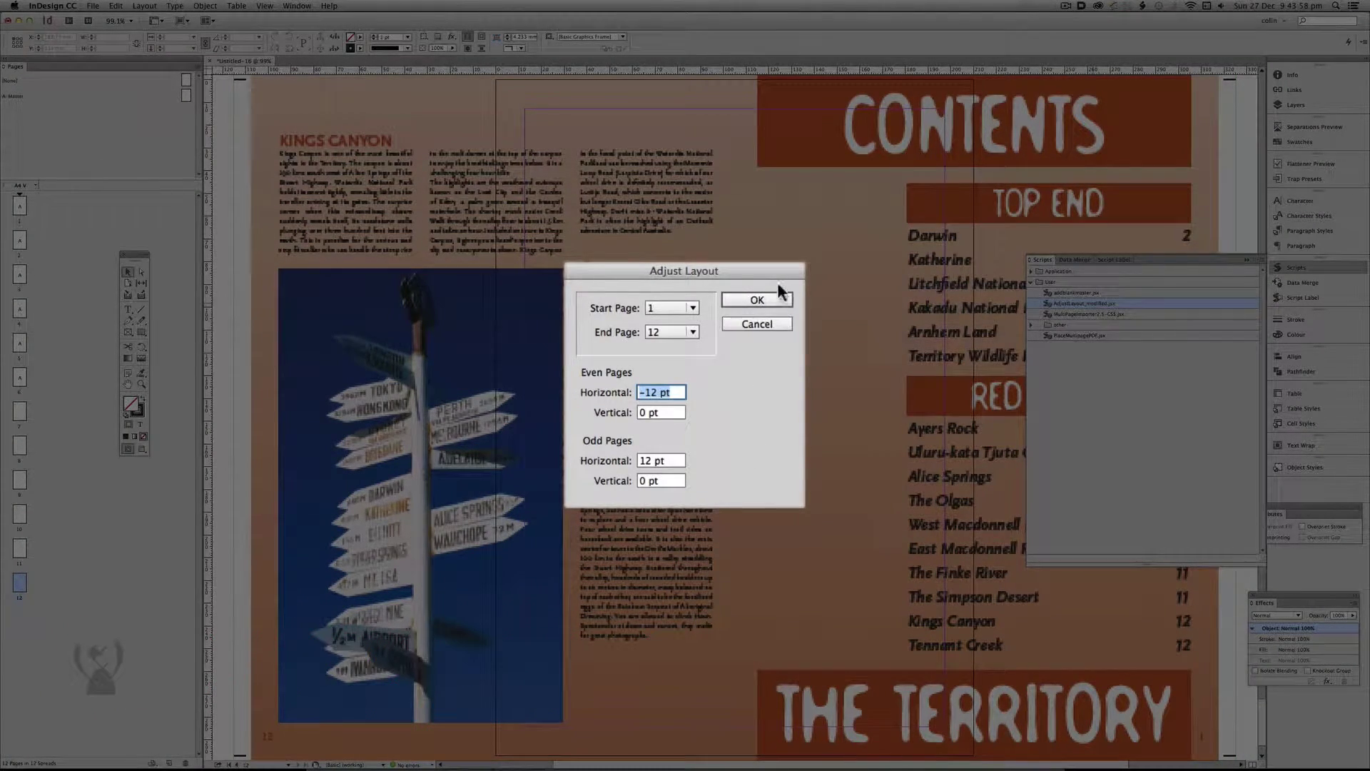
drag(757, 274, 771, 266)
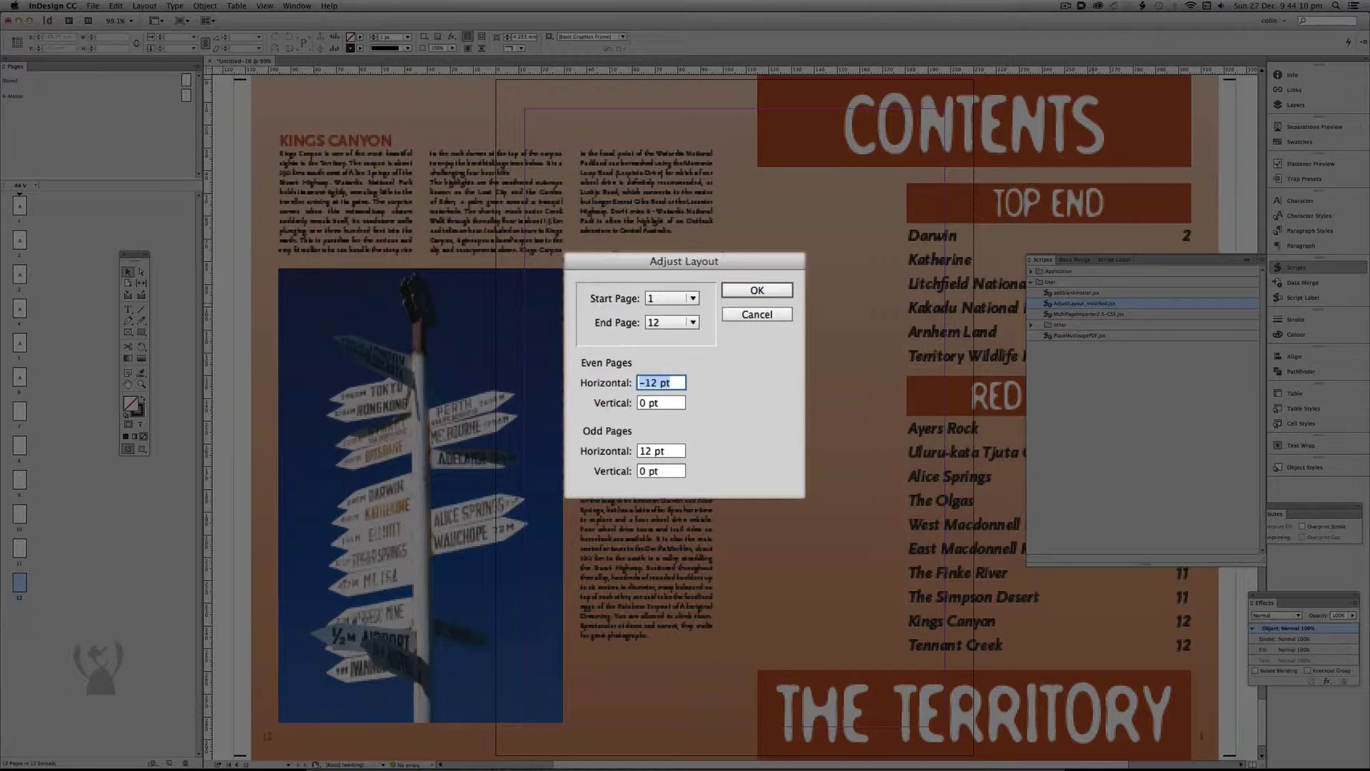
text(105mm)
key(Tab)
key(Tab)
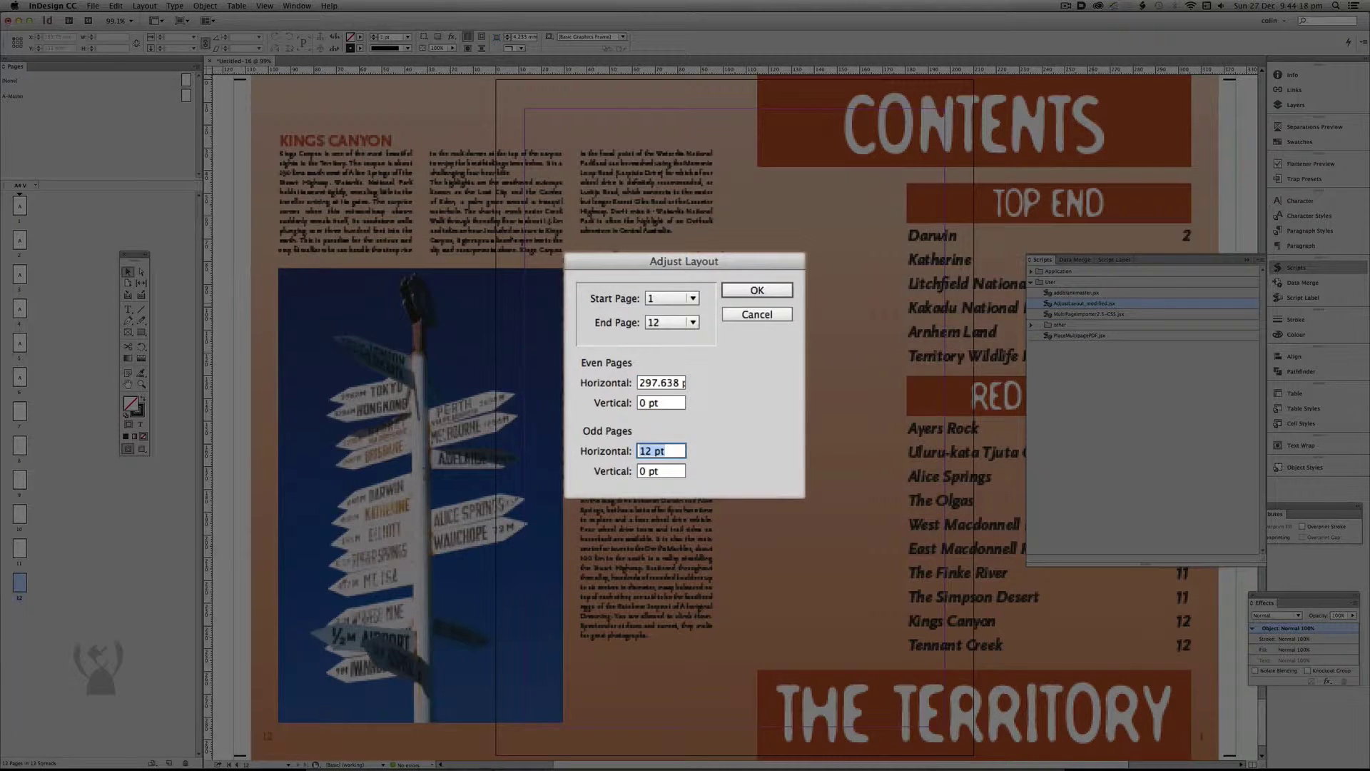
text(-105mm)
key(Return)
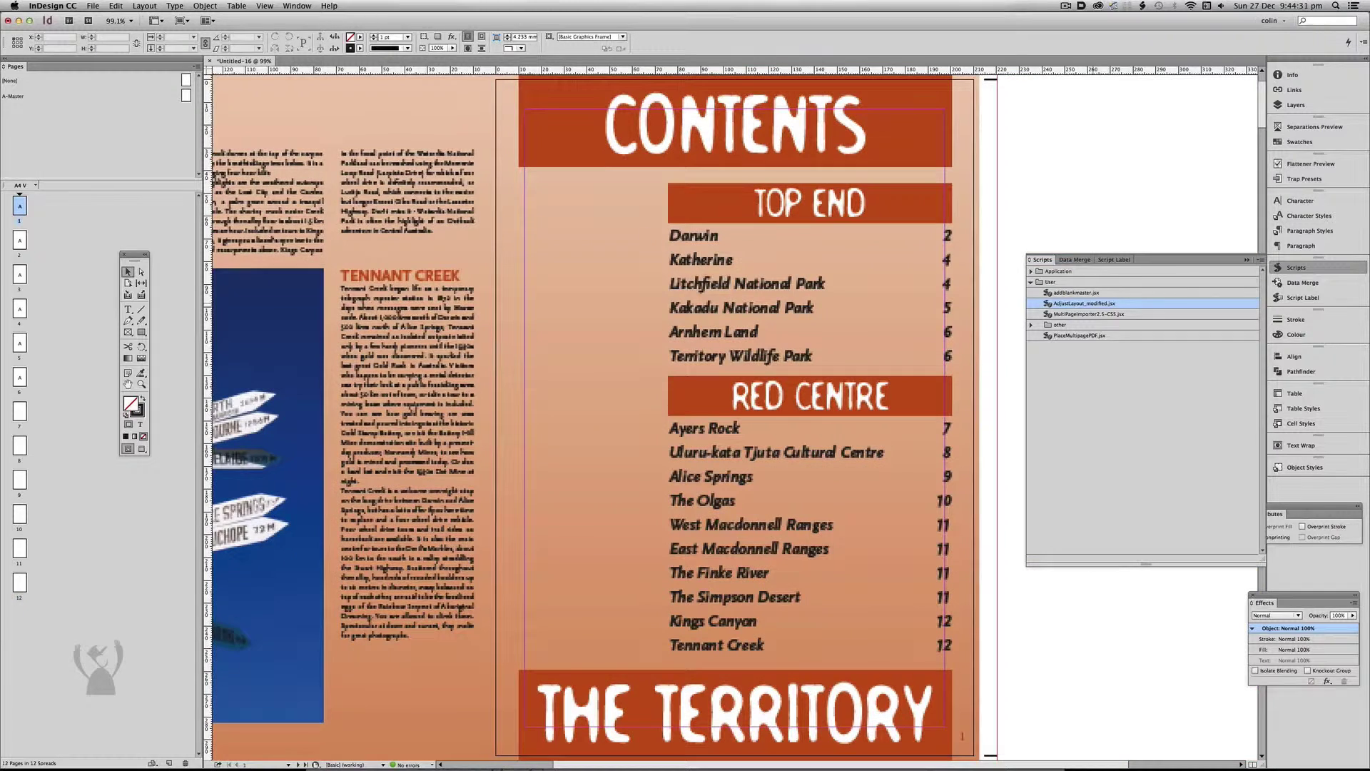
Turn on overprint preview while stepping through pages 2 and 3.
click(604, 418)
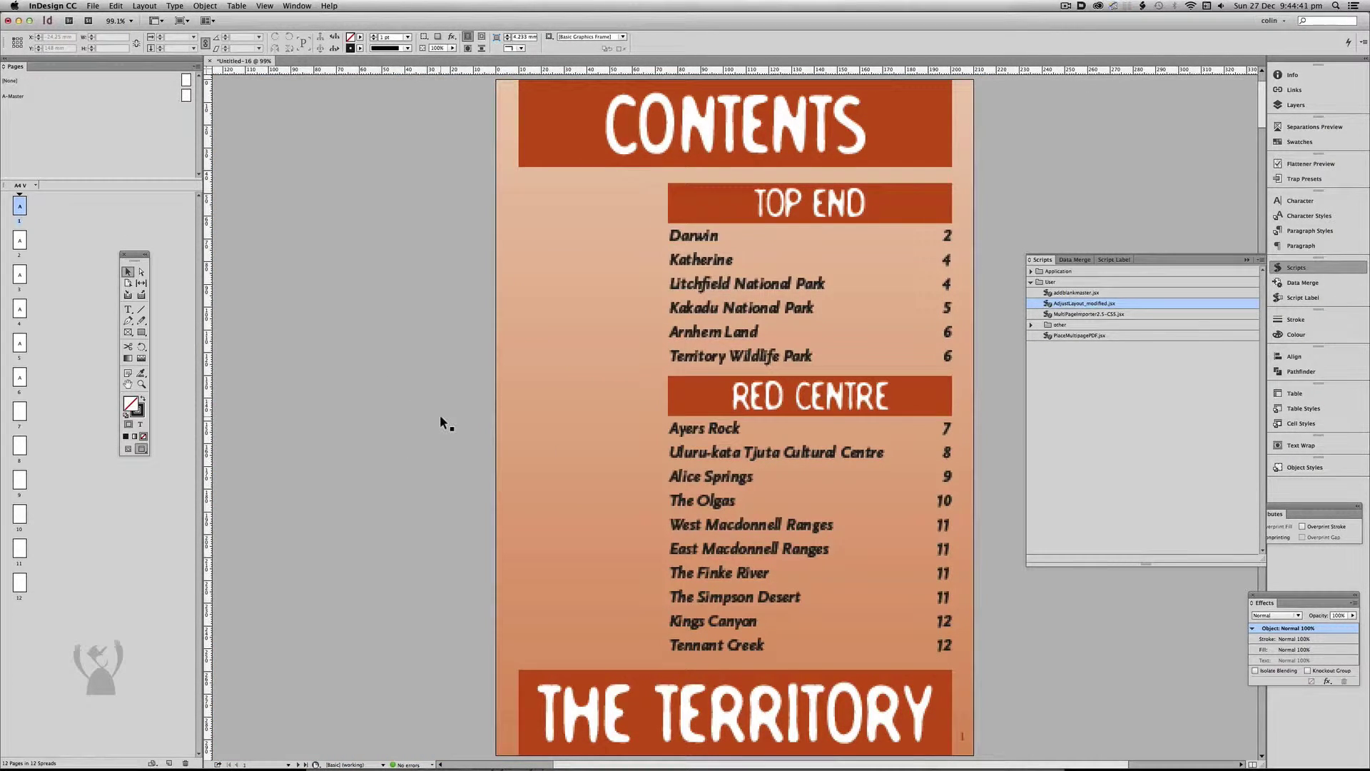
key(shift+Page_Down)
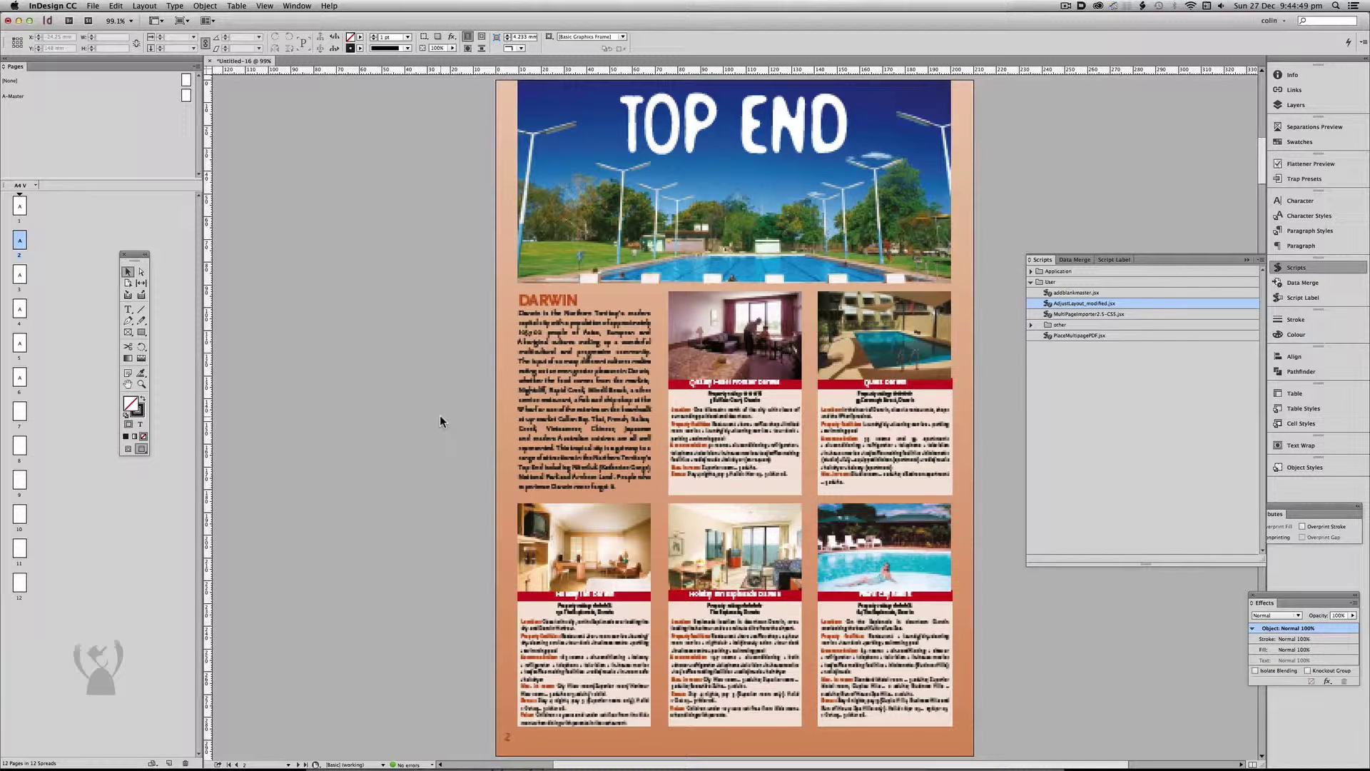
key(super+alt+shift+y)
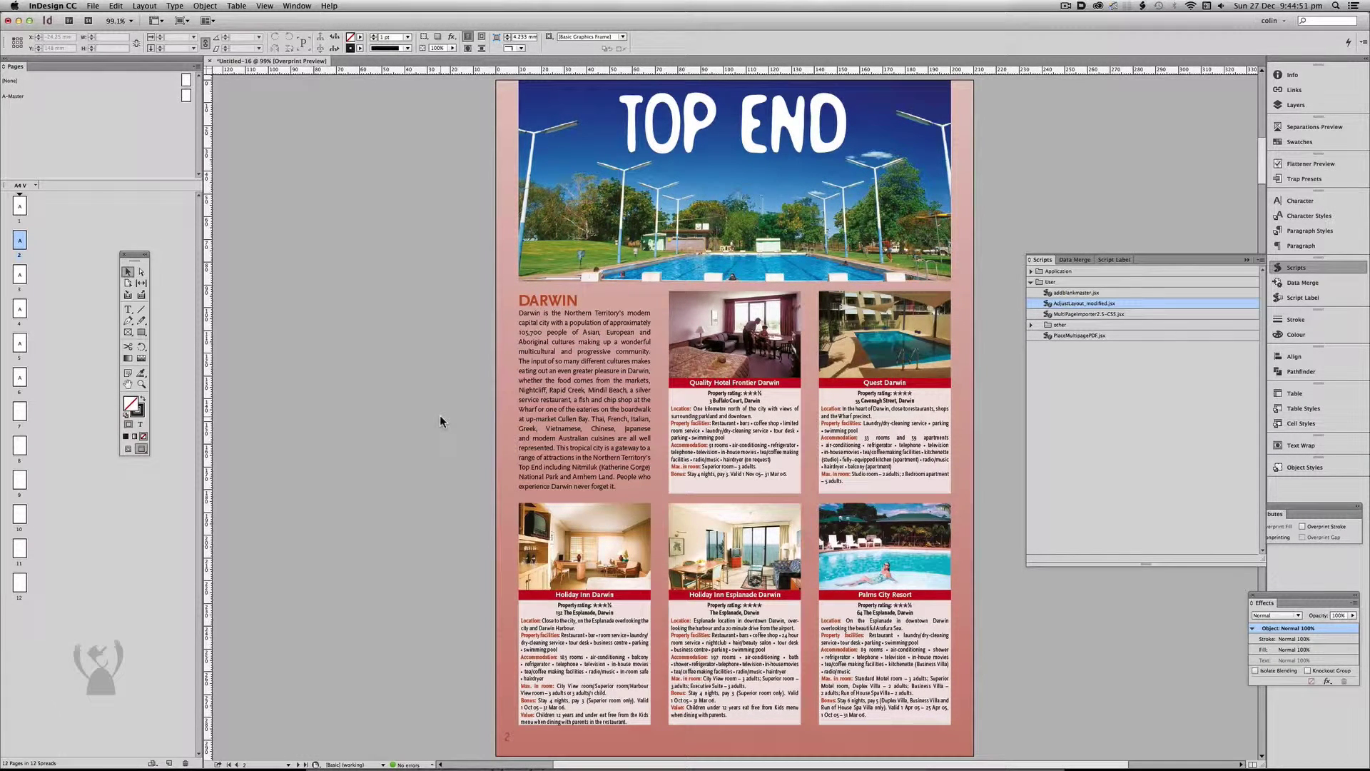
key(shift+Page_Down)
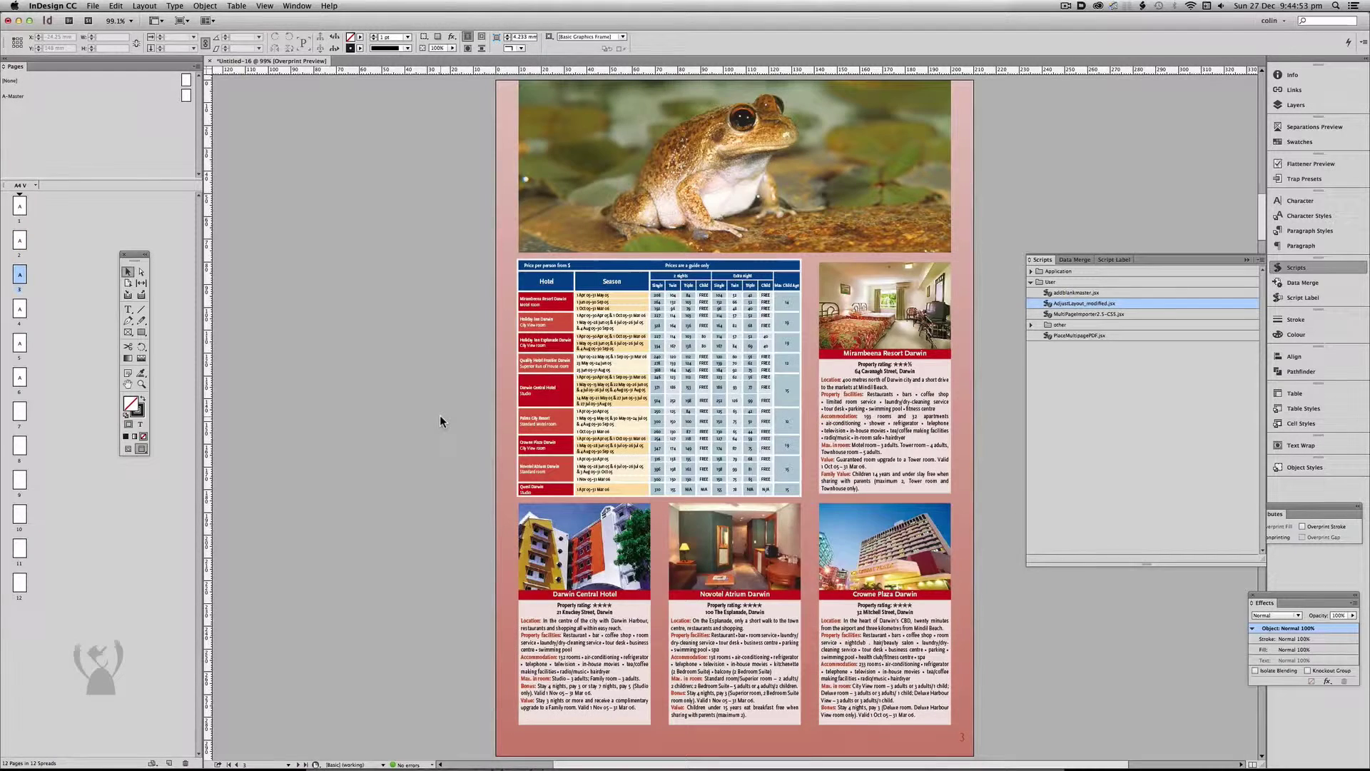
click(605, 417)
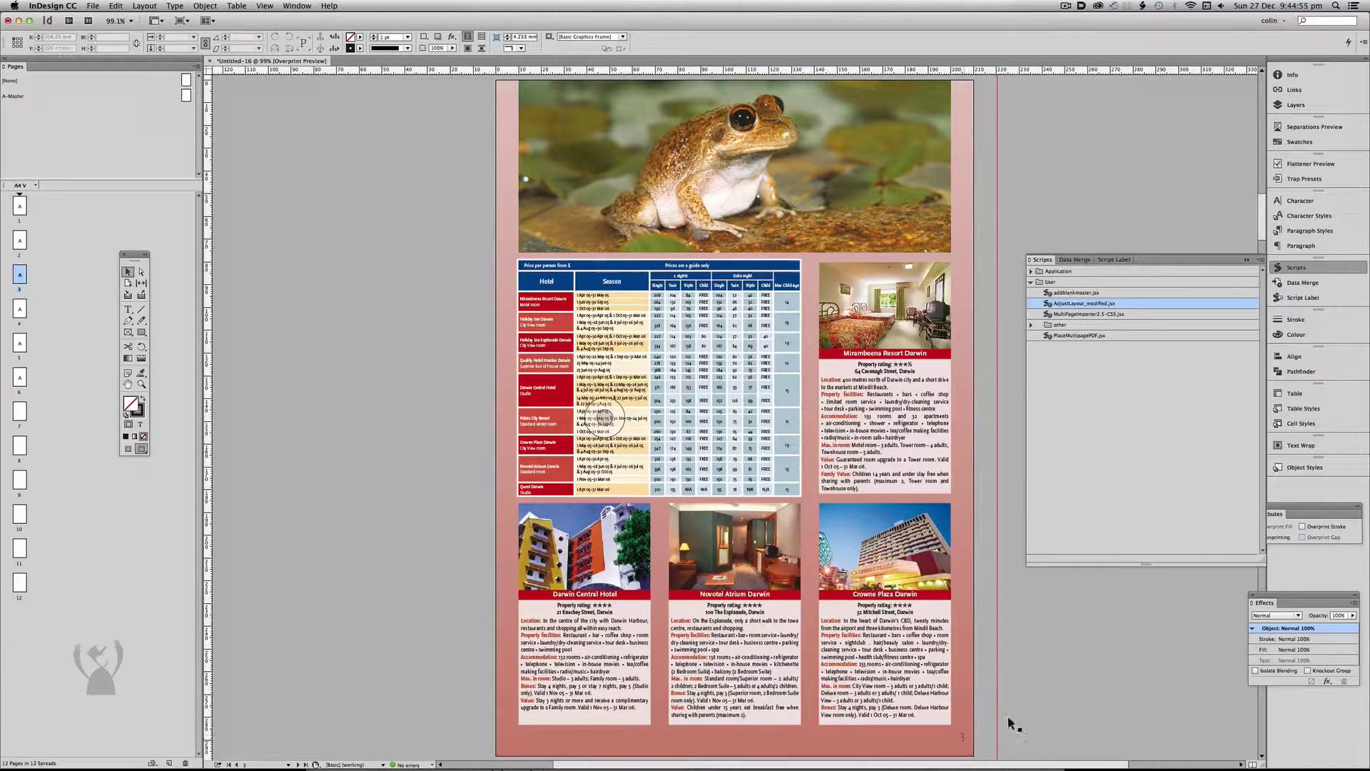
View the Katherine, Kakadu and Arnhem Land pages, then close the document without saving.
key(shift+Page_Down)
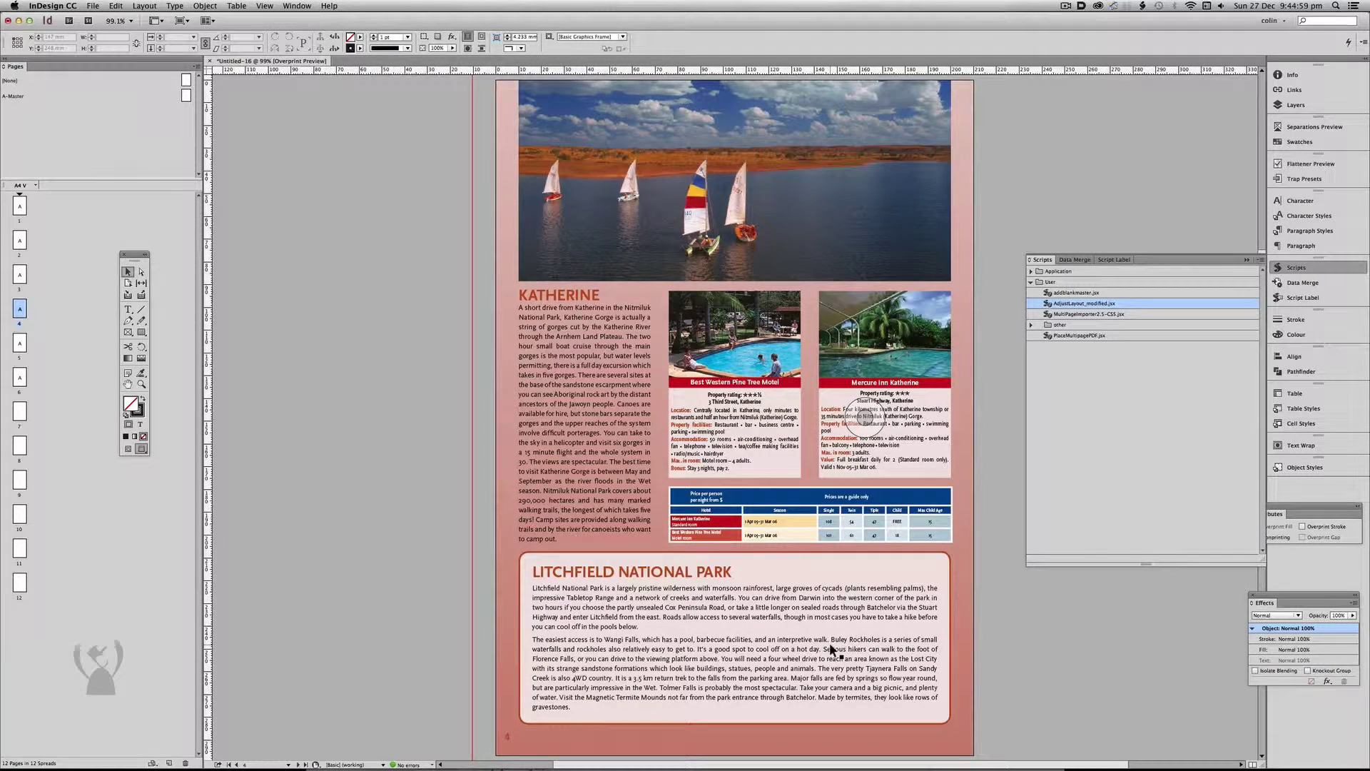
key(shift+Page_Down)
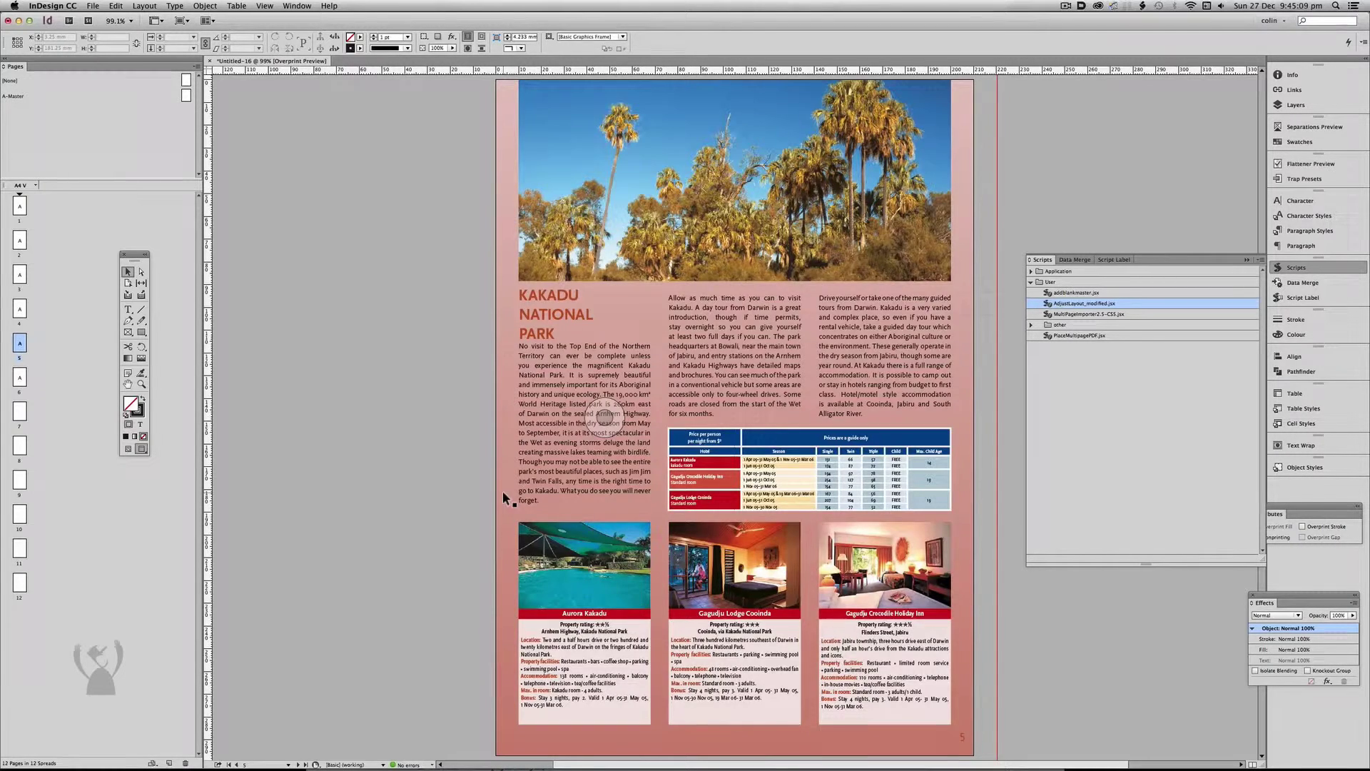
key(shift+Page_Down)
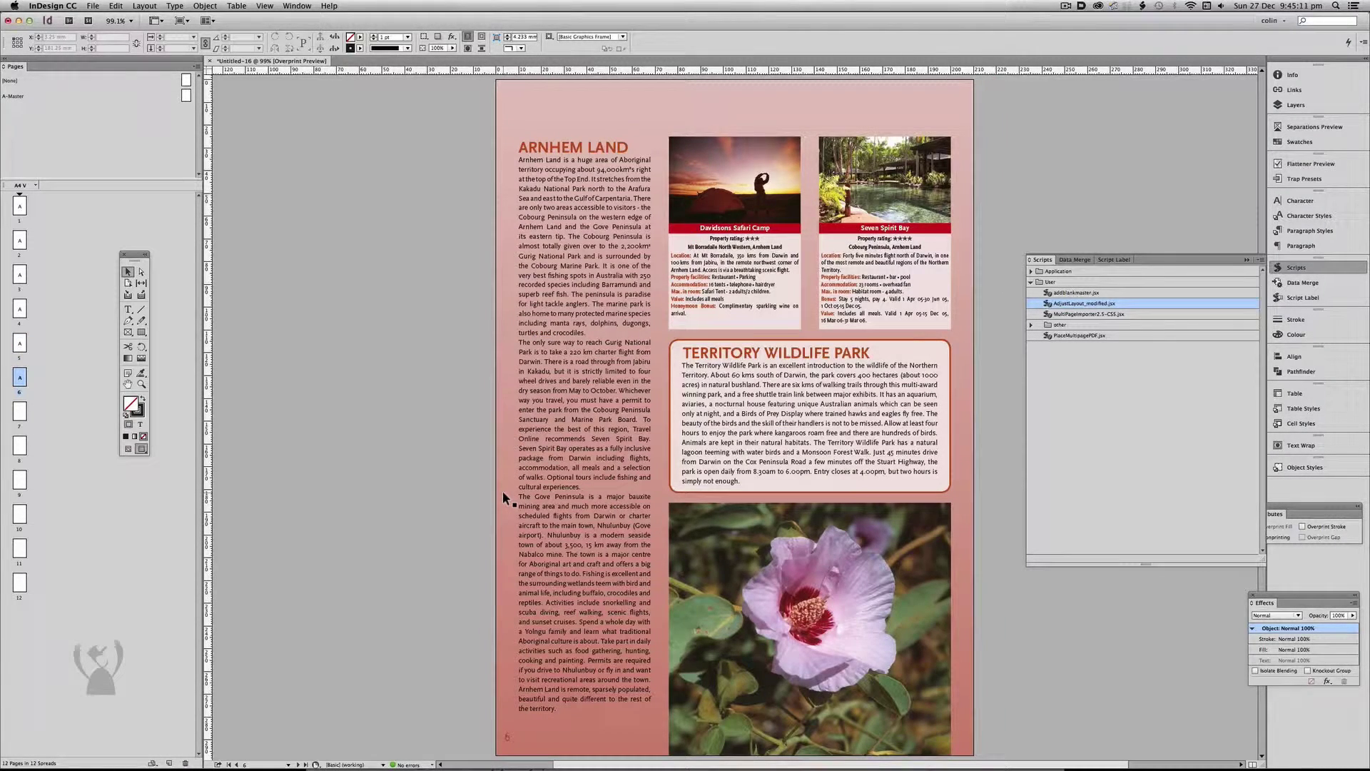
click(689, 411)
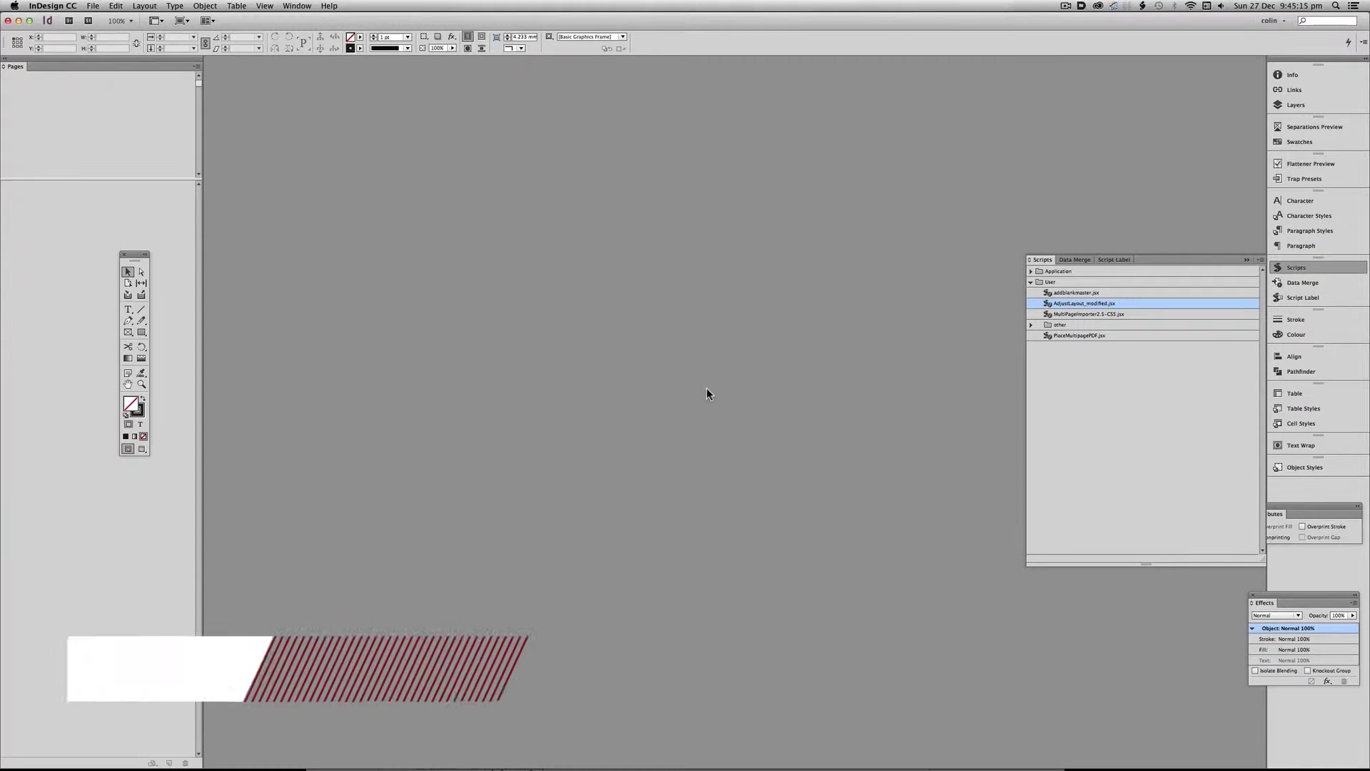
Create a blank A4 document and load TAFE Assignment - readers spreads.pdf into MultiPageImporter.
key(super+n)
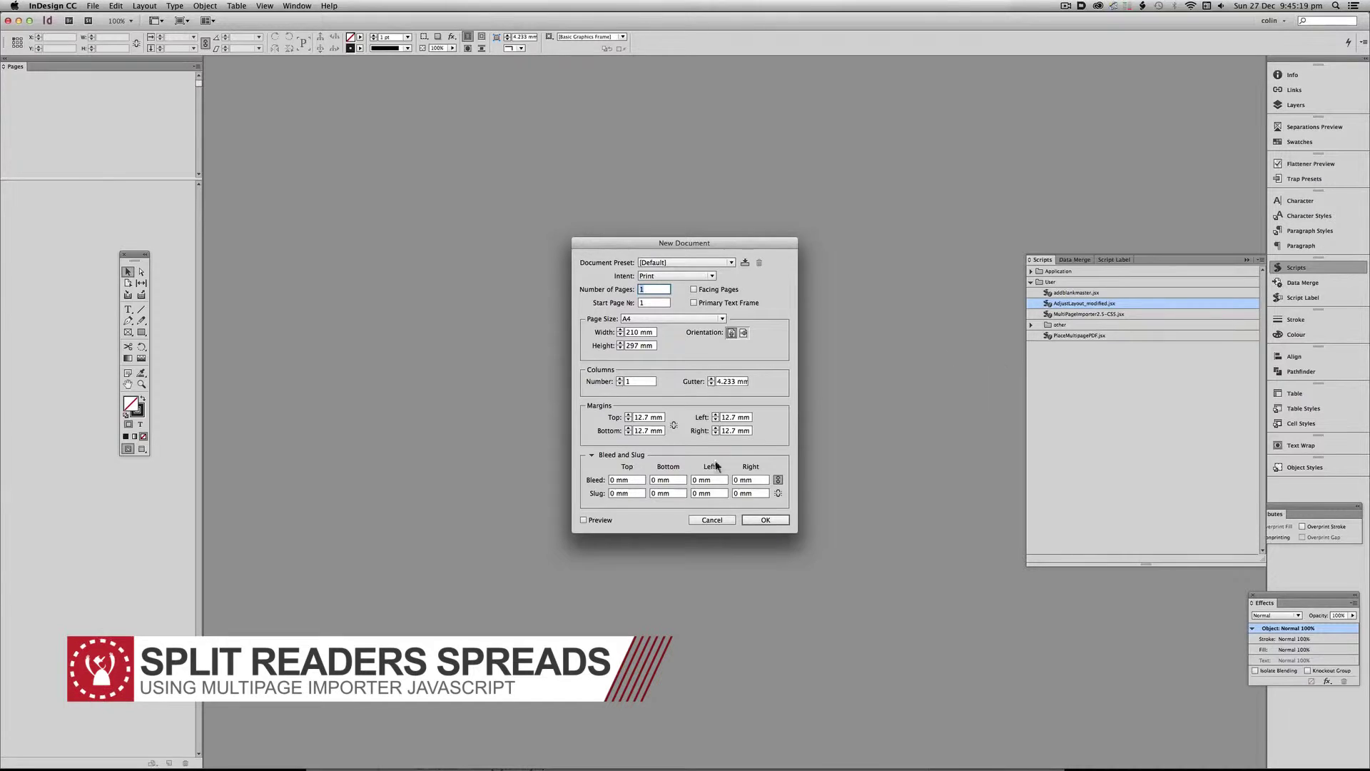
click(764, 519)
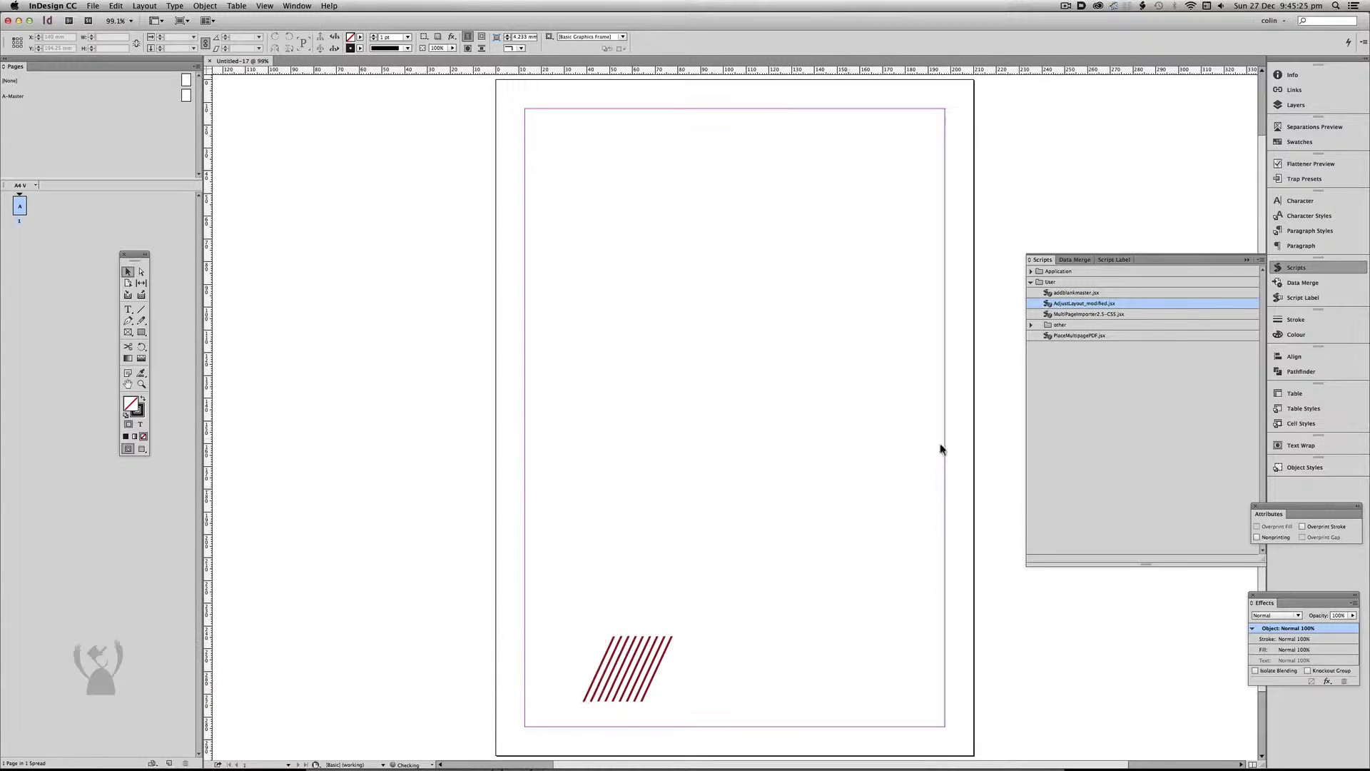
double_click(1079, 314)
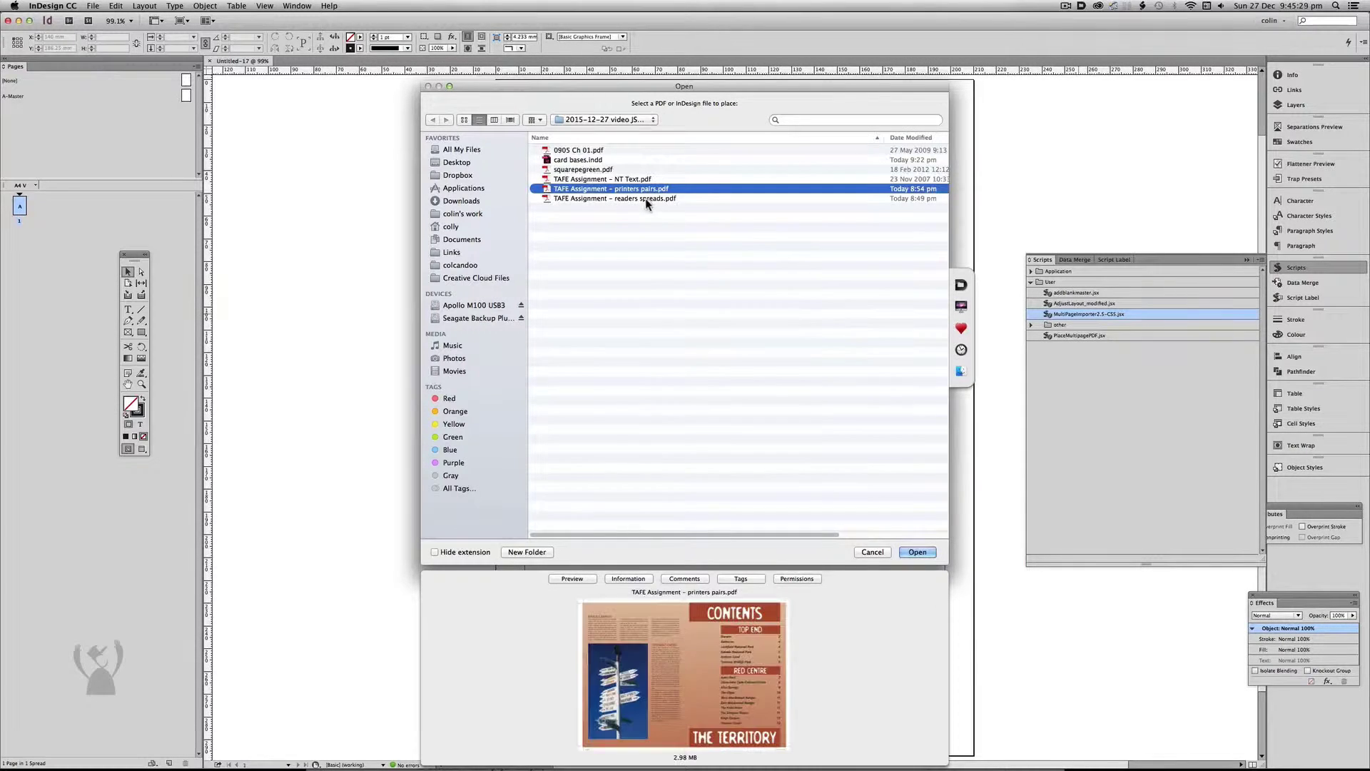
click(645, 199)
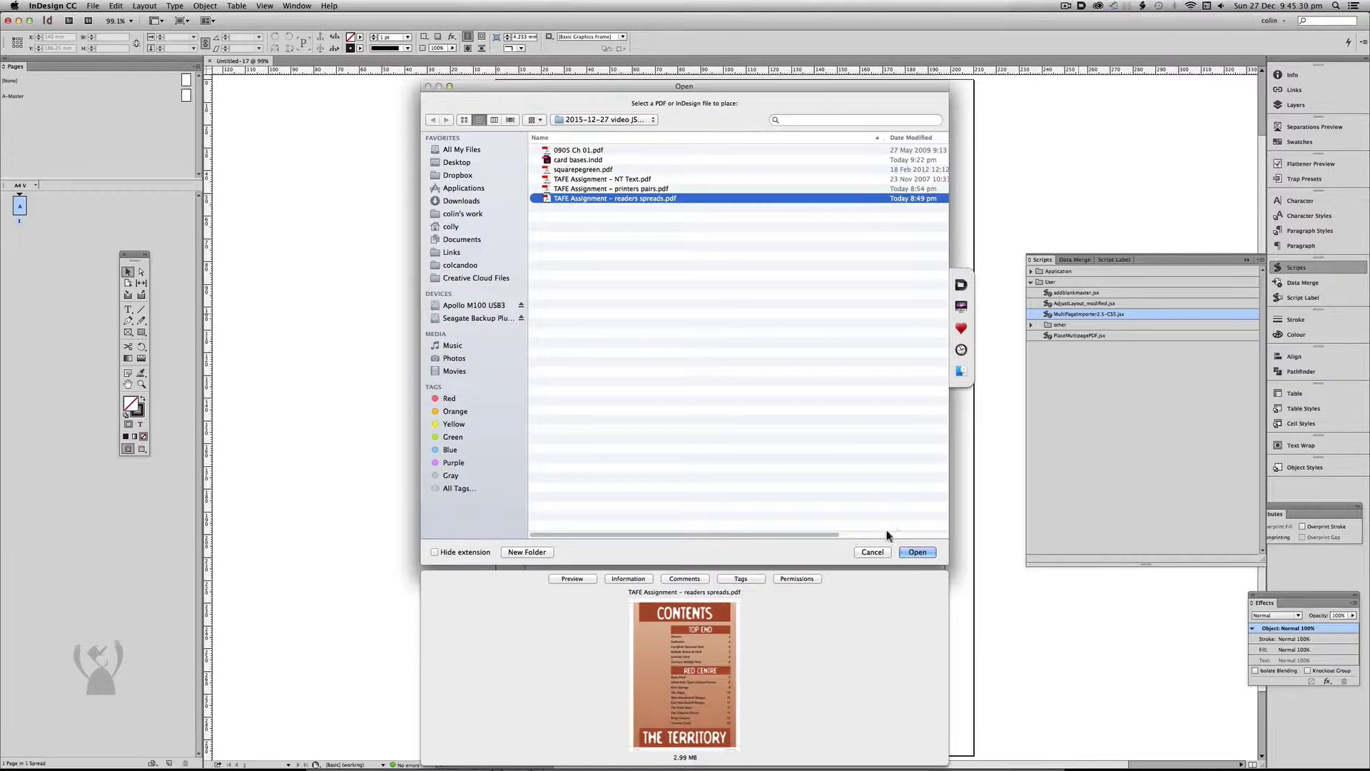
click(918, 553)
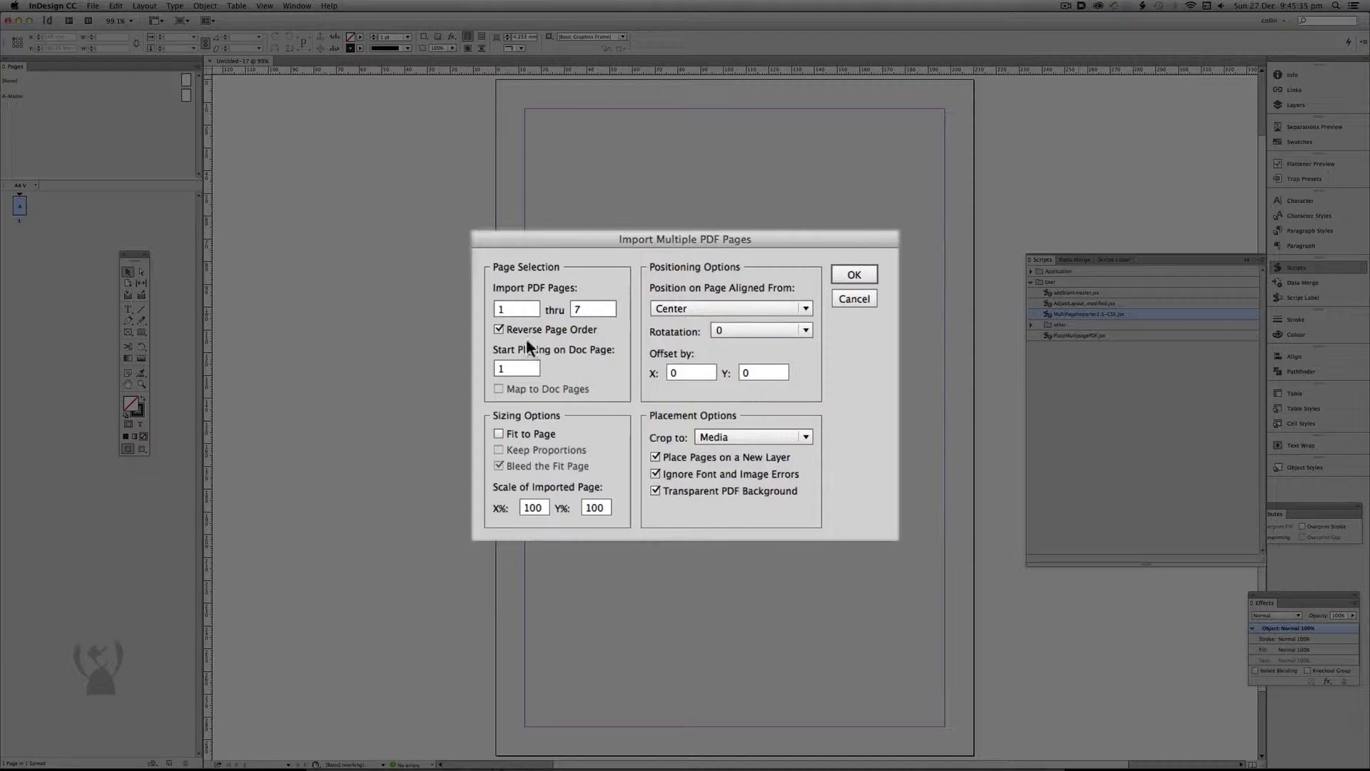
Place all seven pages in normal order, top left, offset X and Y -2, cropped to Bleed.
click(502, 328)
click(725, 310)
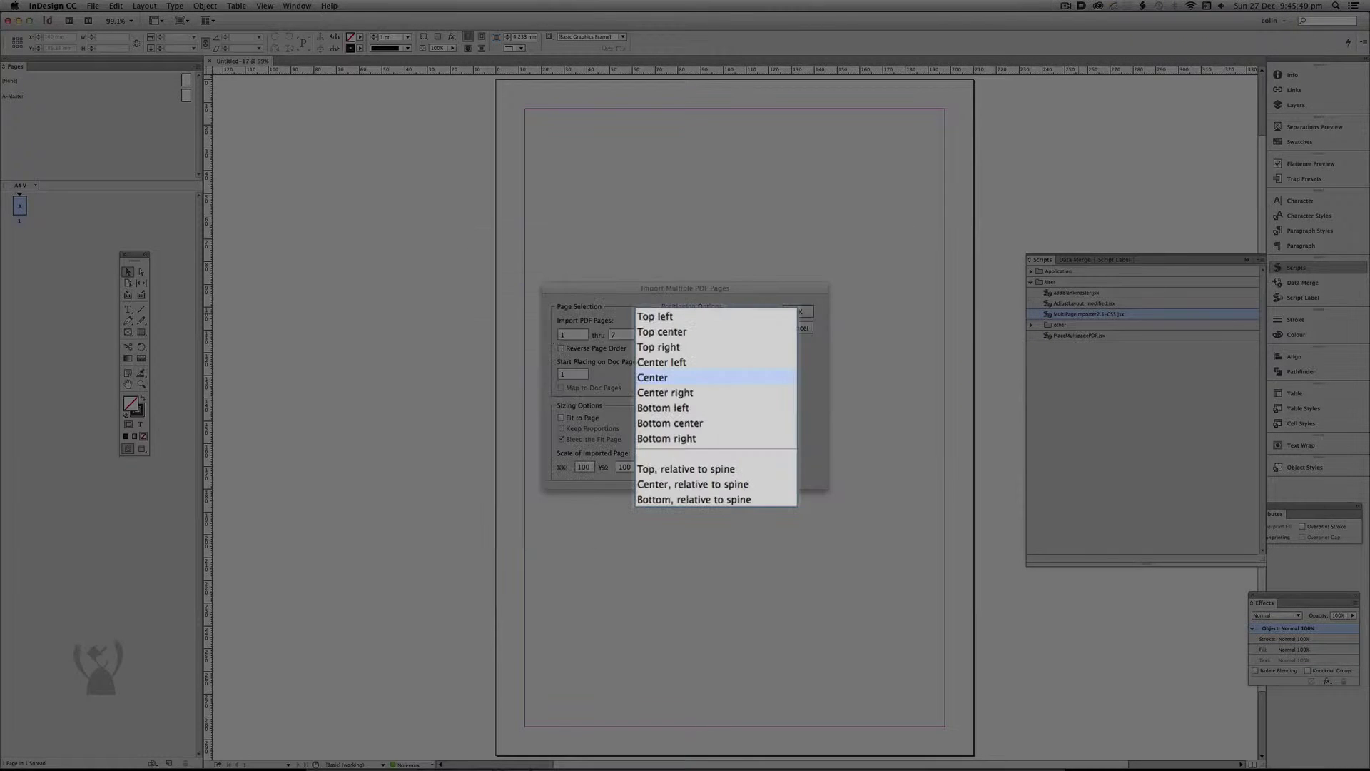
click(697, 317)
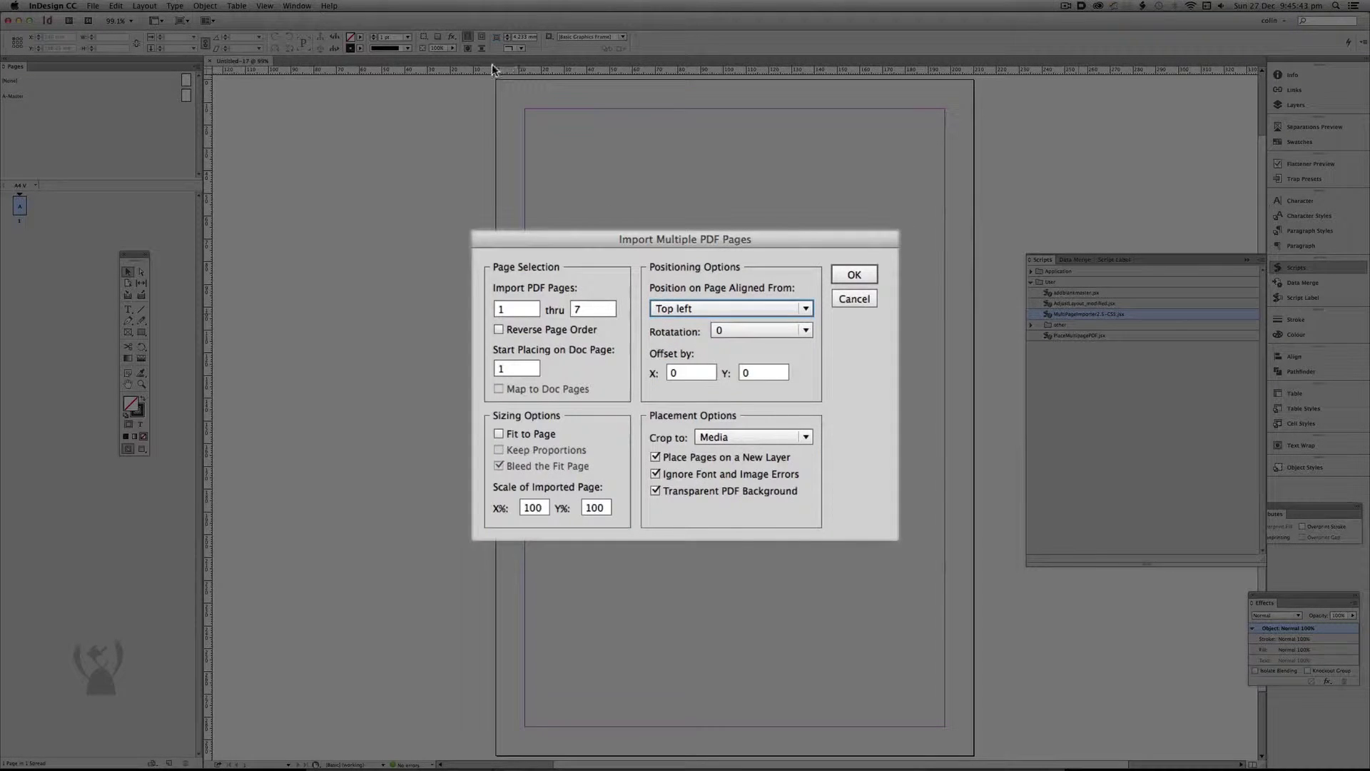
click(689, 372)
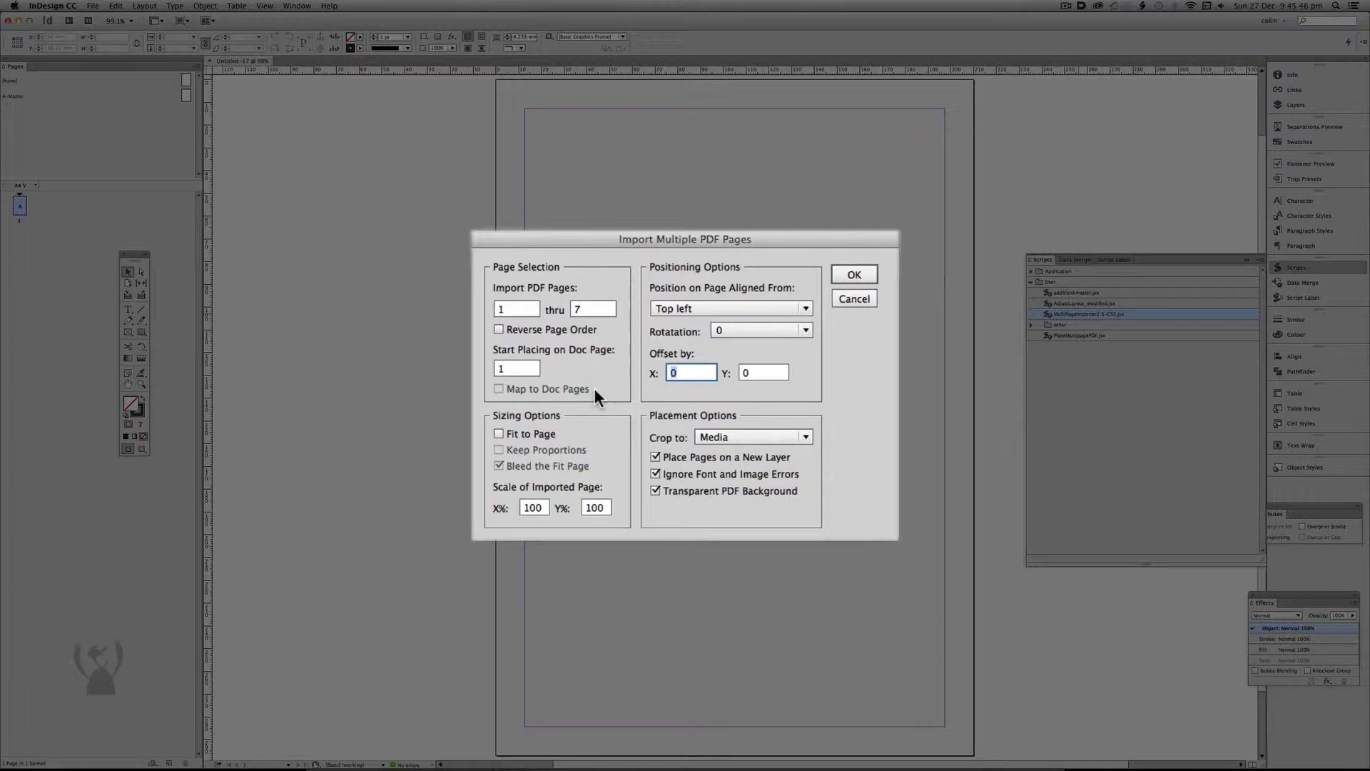
text(-2)
click(746, 373)
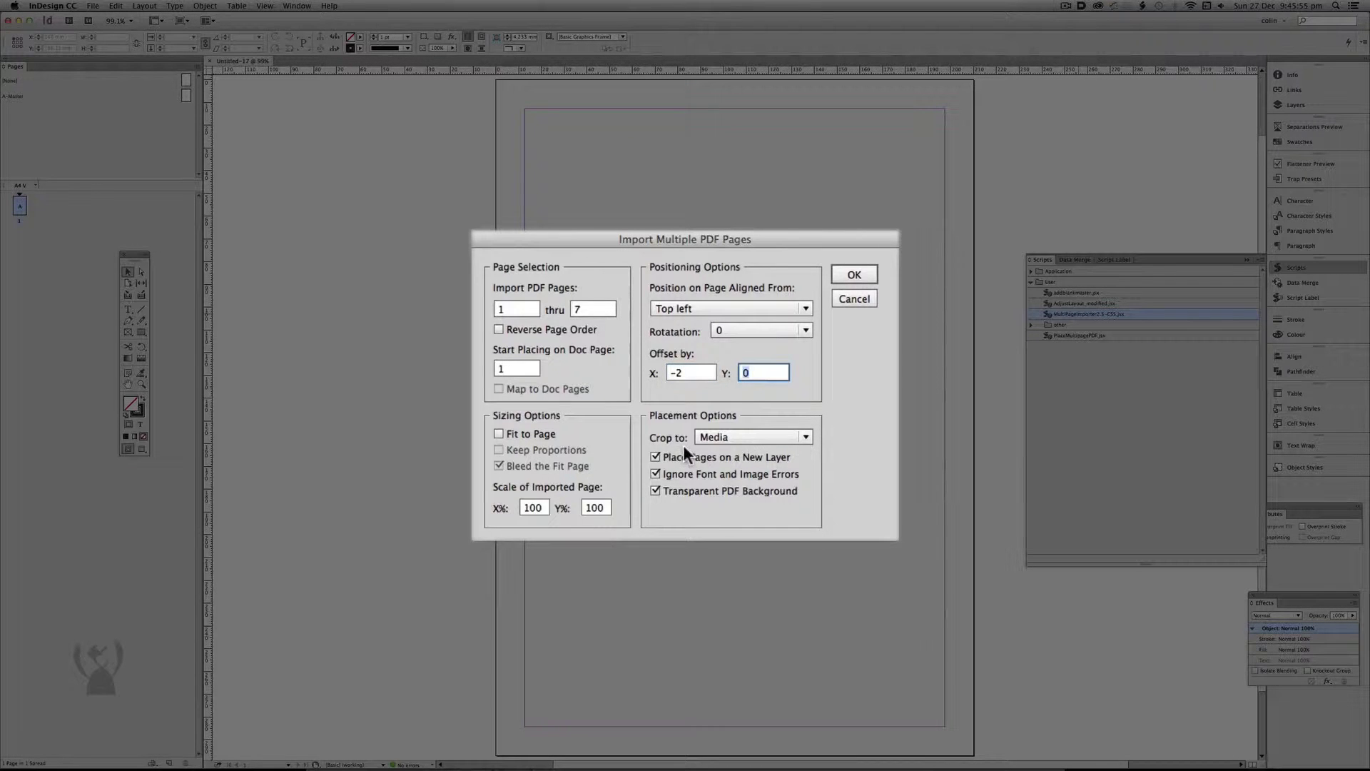
text(-2)
click(750, 432)
click(717, 469)
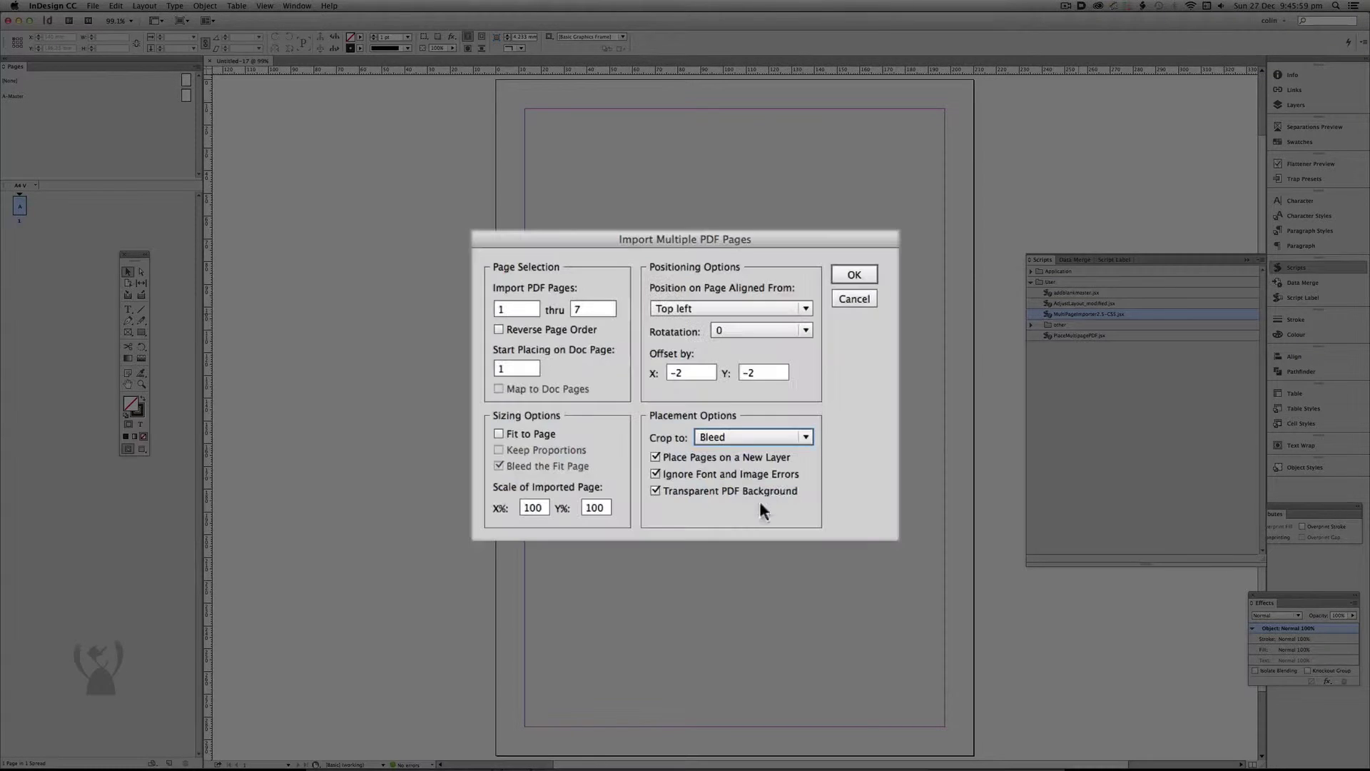
click(873, 275)
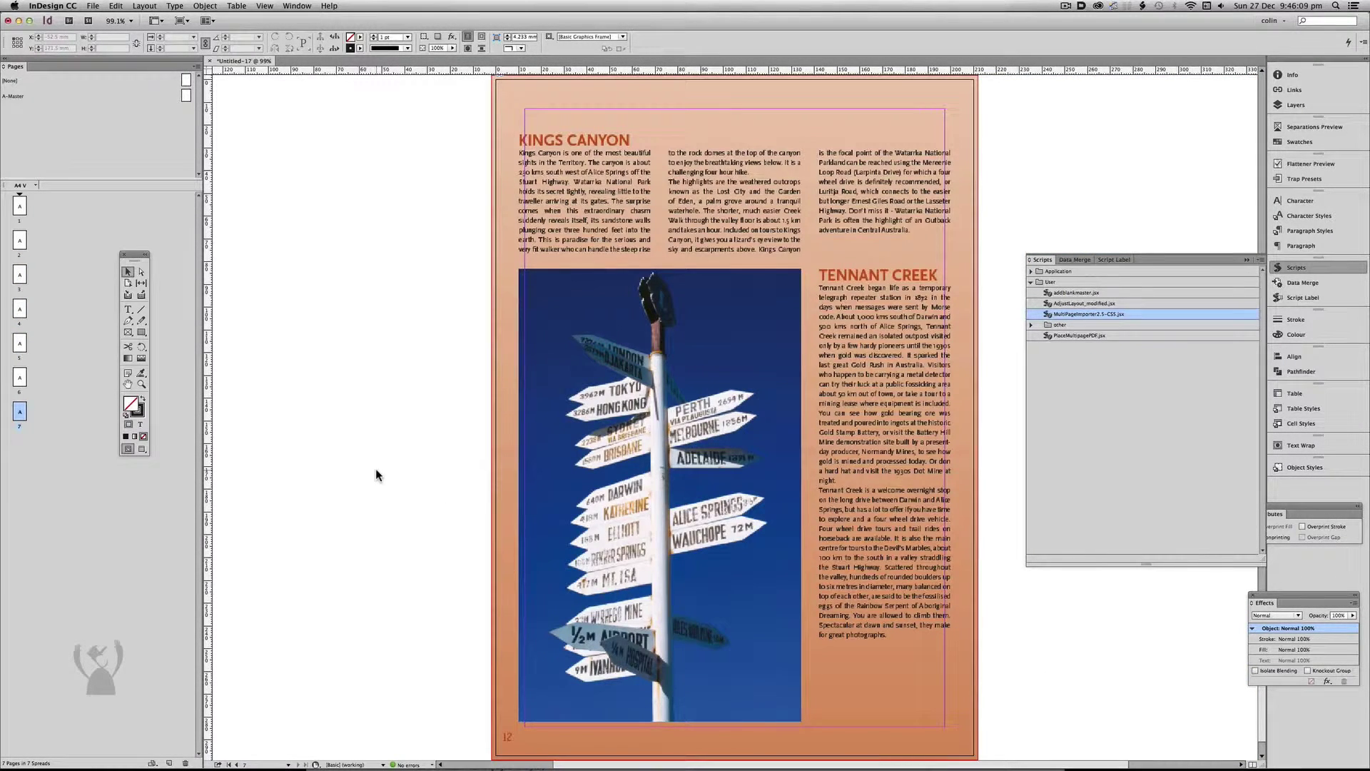
Enable Overprint Preview while paging from Contents and Top End through Katherine to Uluru.
key(super+shift+Page_Up)
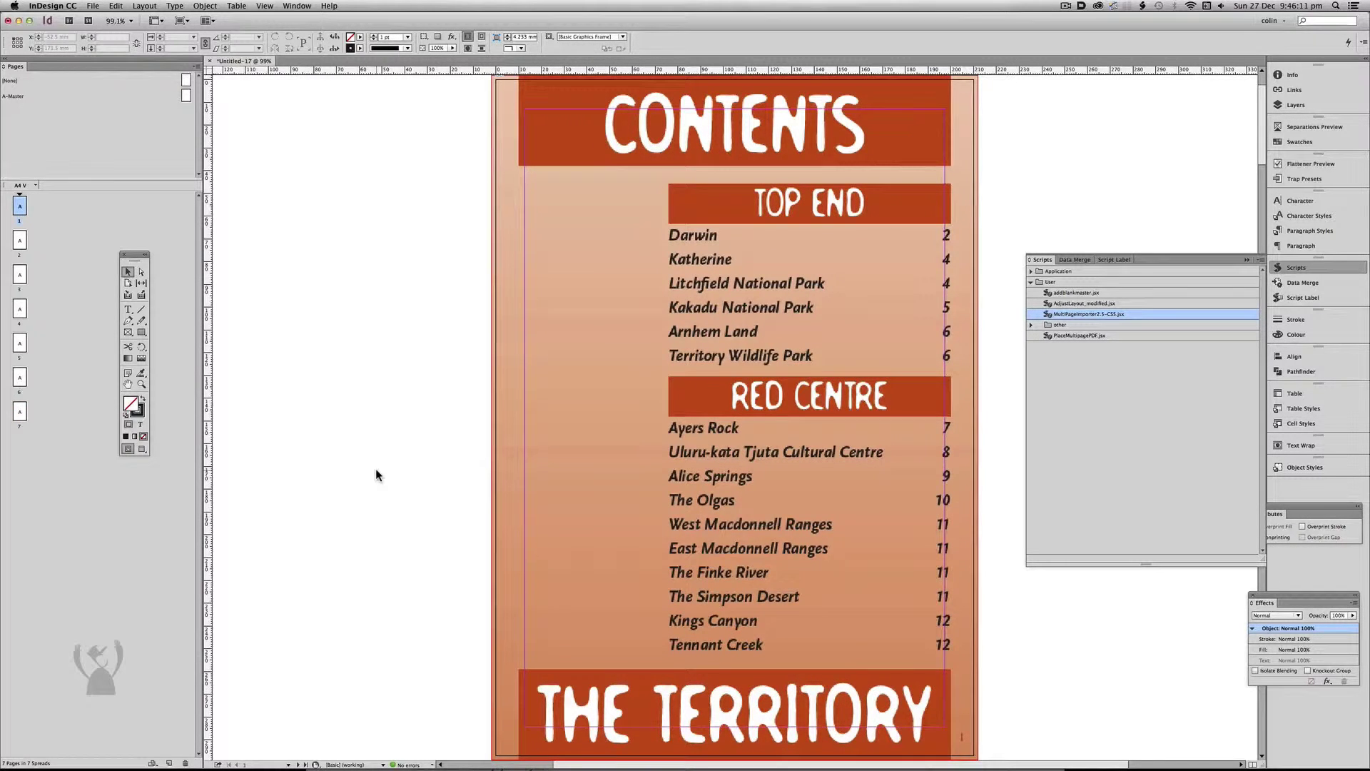
key(shift+Page_Down)
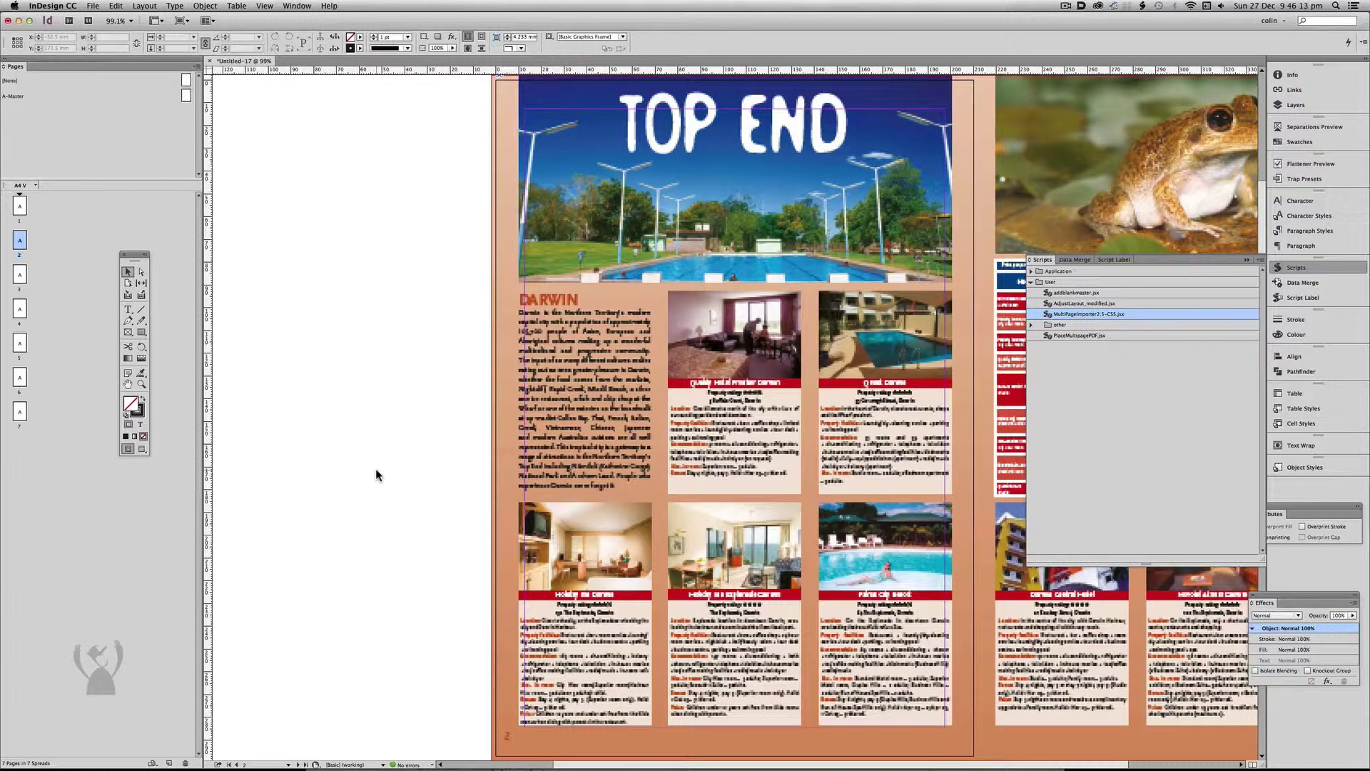
key(super+alt+shift+y)
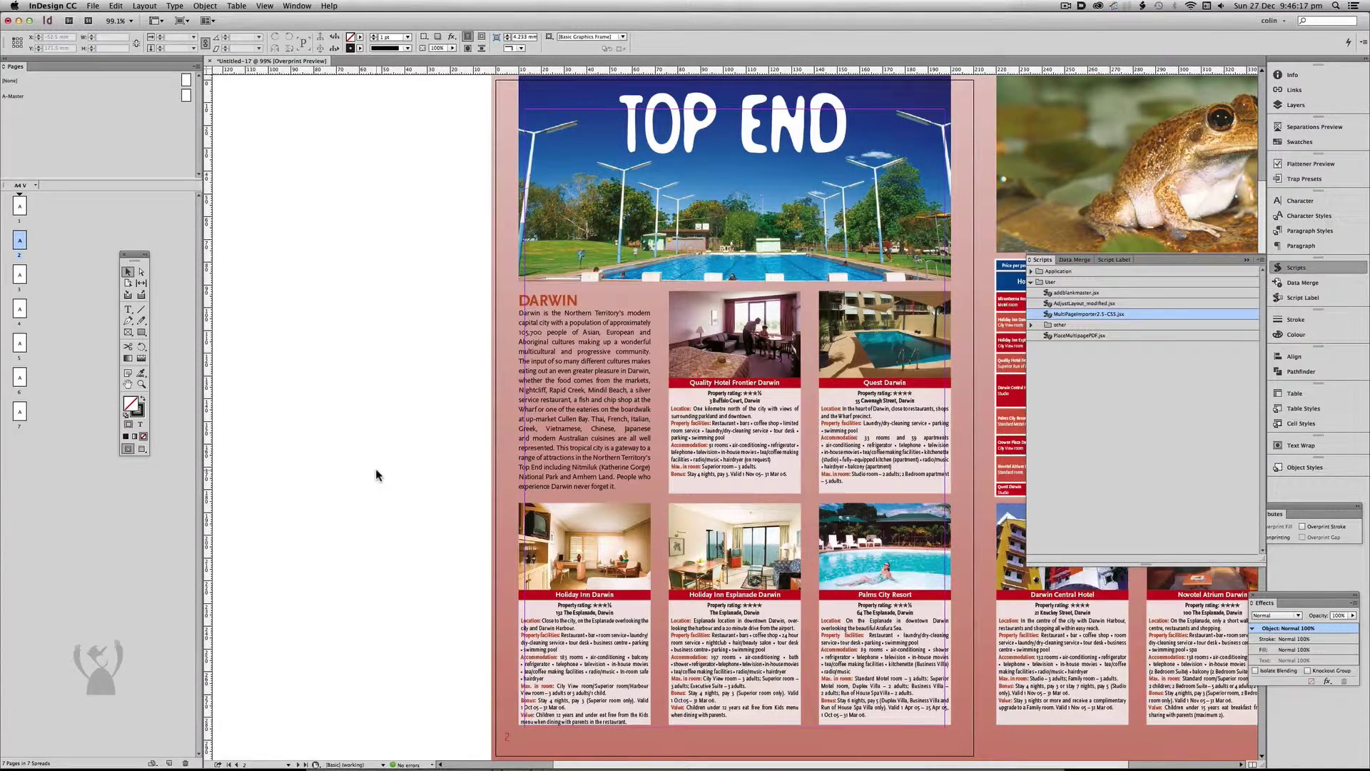
key(shift+Page_Down)
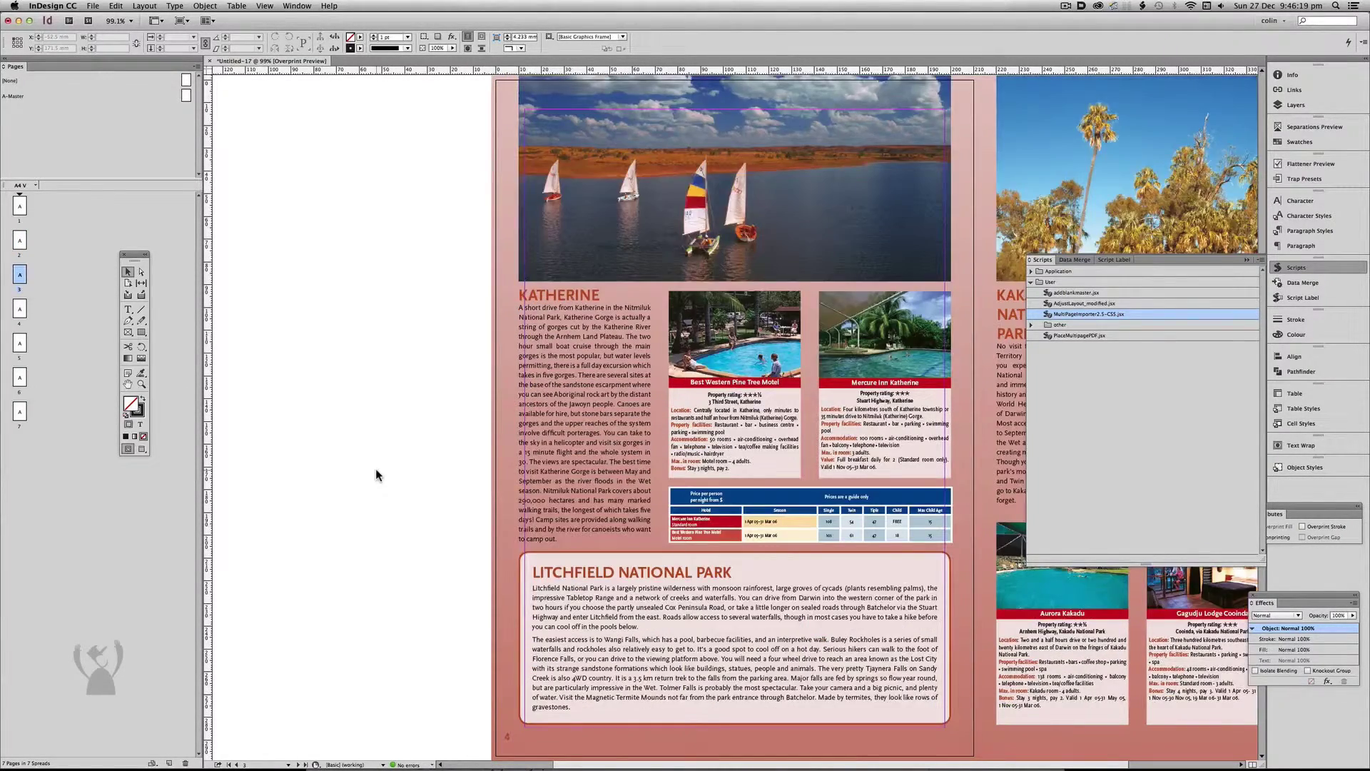
key(shift+Page_Down)
key(shift+Page_Down)
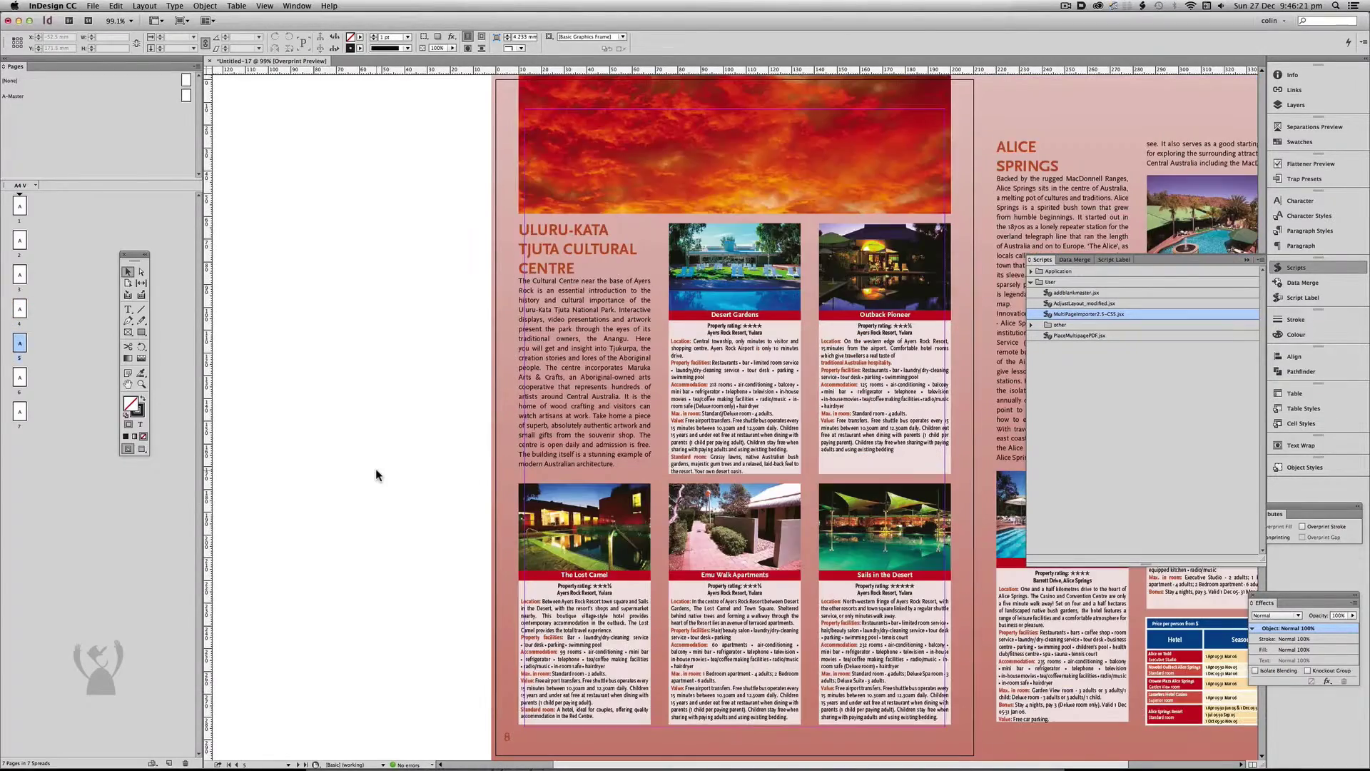
key(shift+Page_Down)
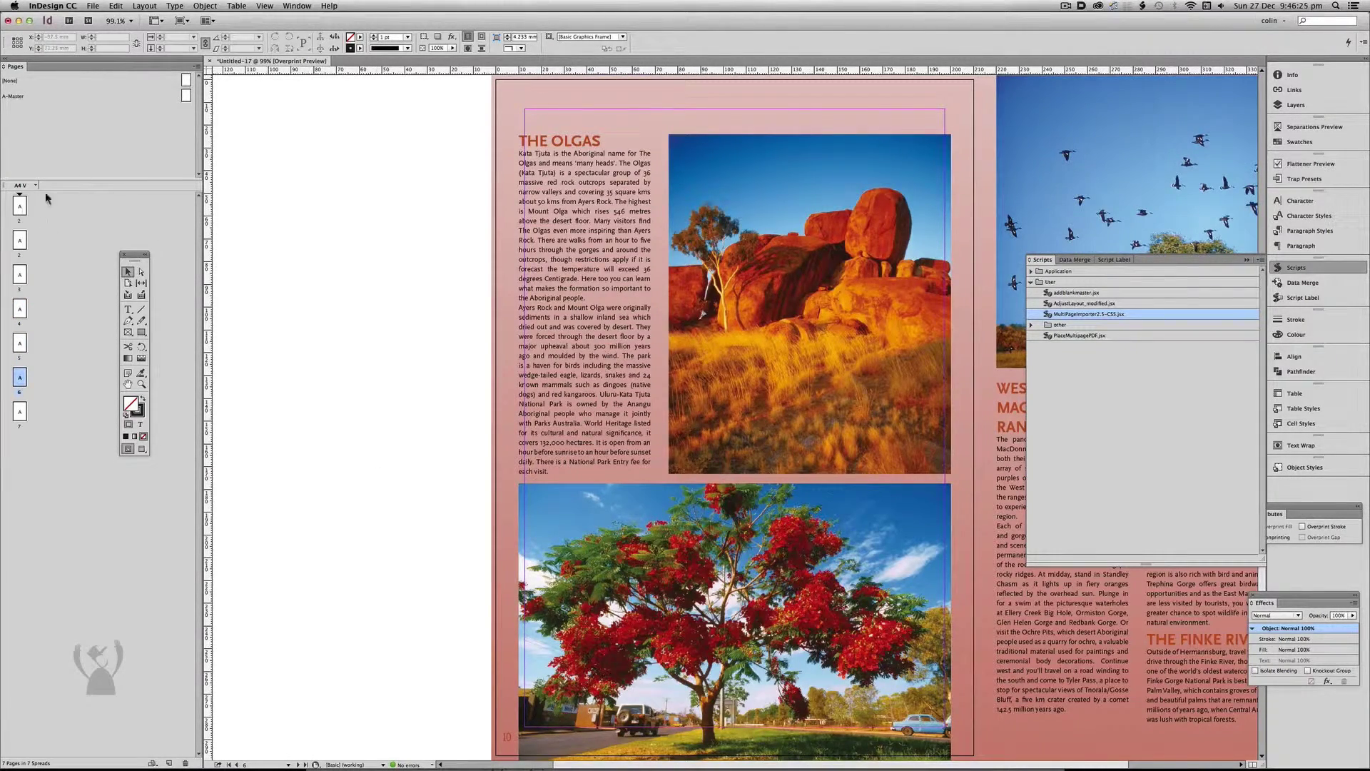
click(197, 66)
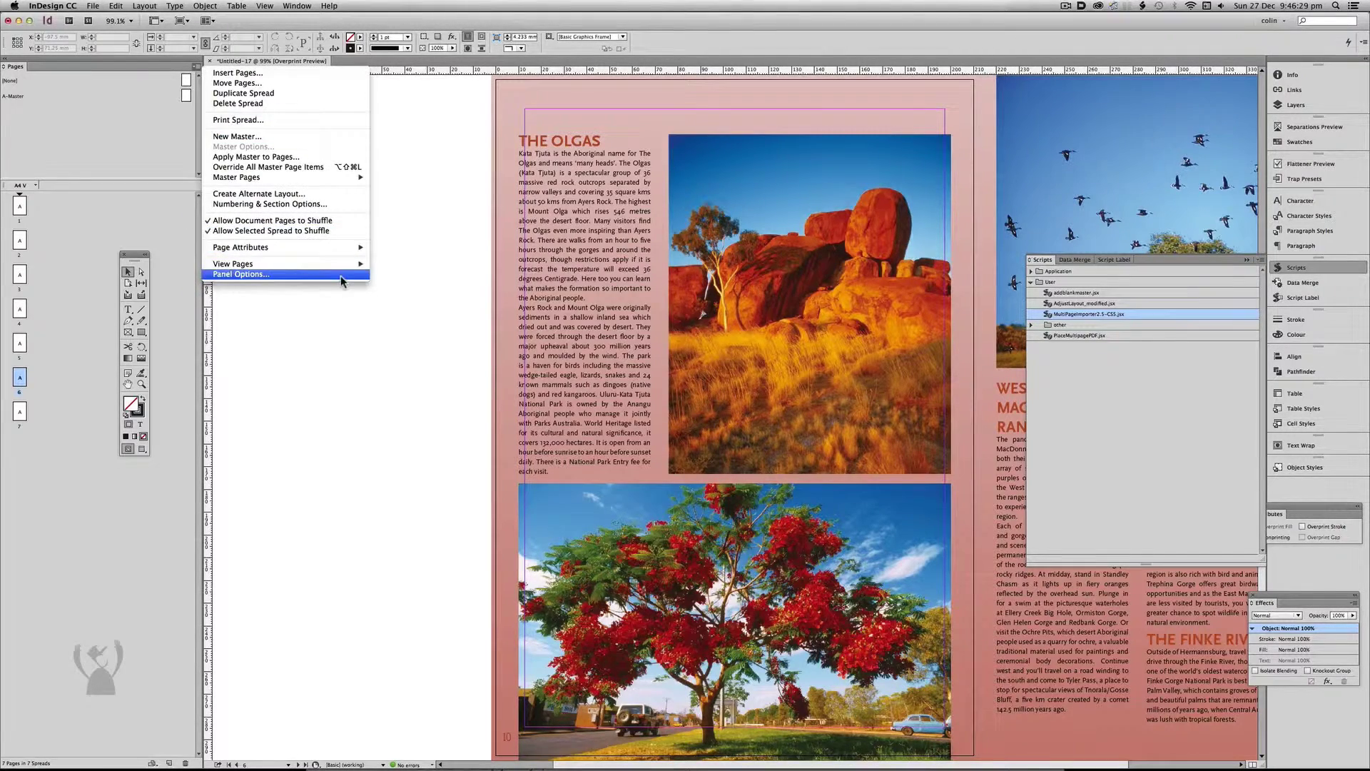
Set the Pages panel options to show Large page icons with thumbnails.
click(319, 277)
click(628, 306)
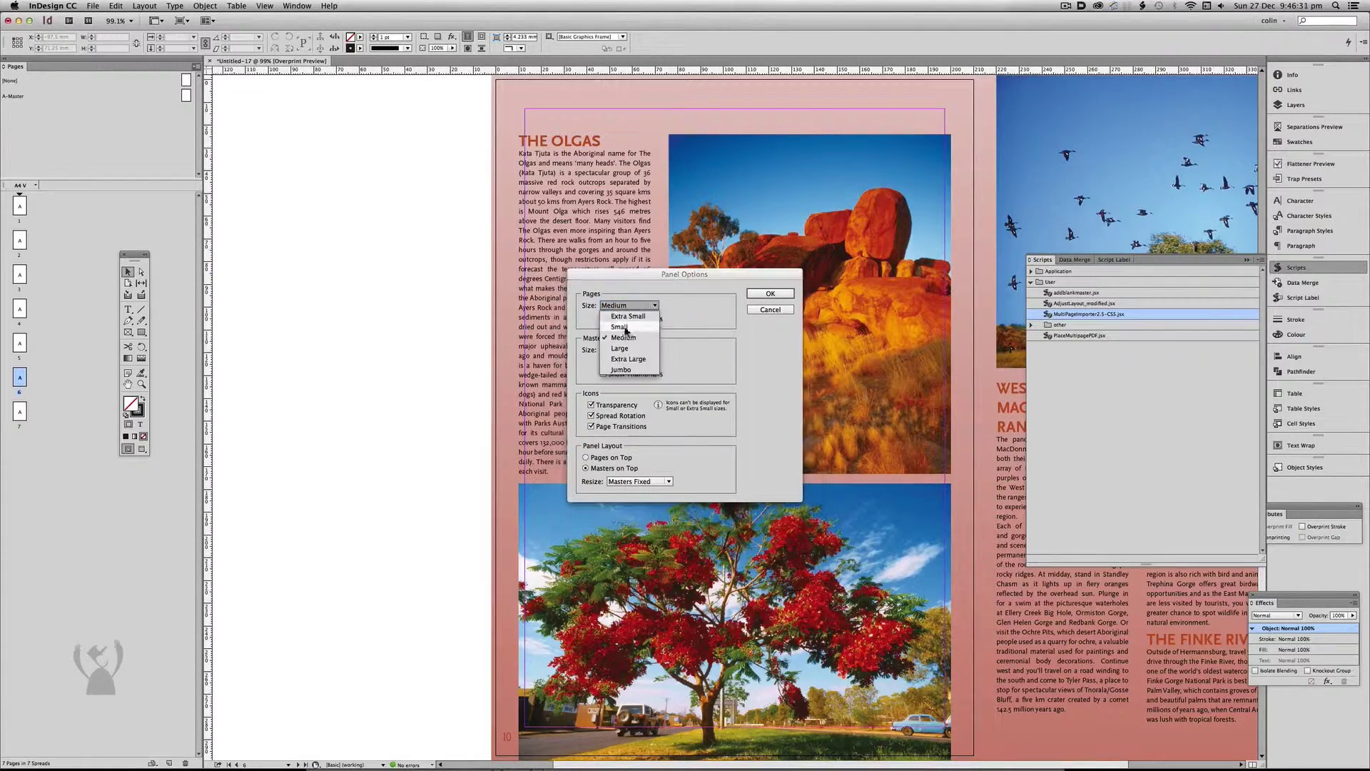
click(620, 348)
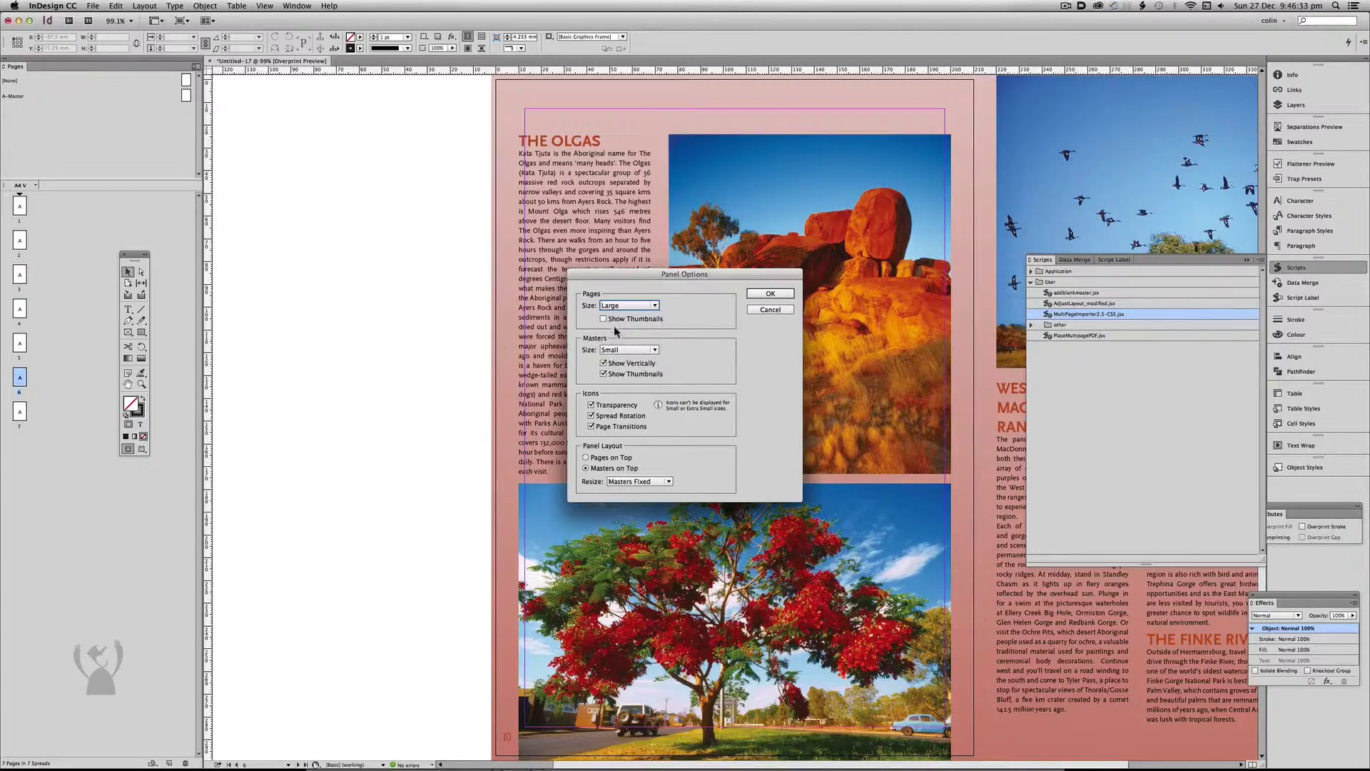
click(770, 293)
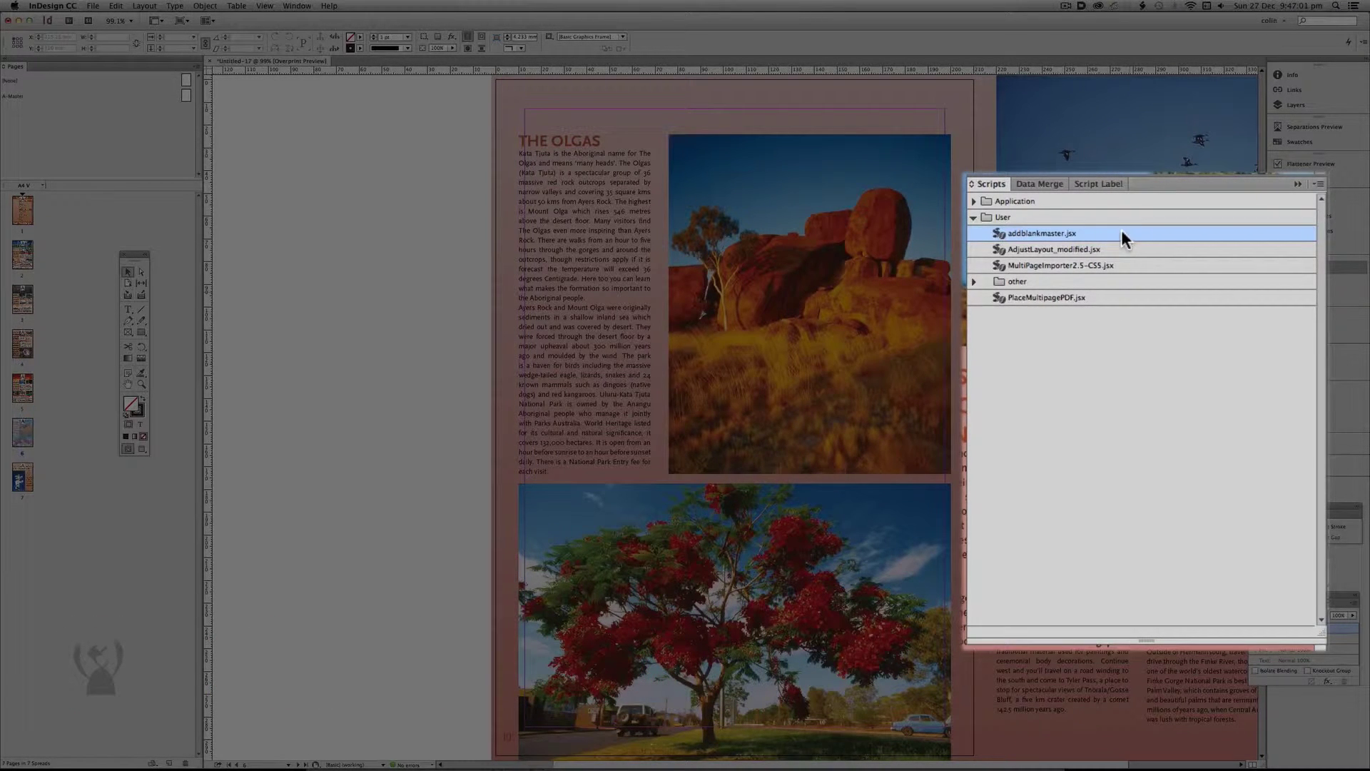
Run addblankmaster.jsx to insert blank A-Master pages between the imported pages.
double_click(1115, 233)
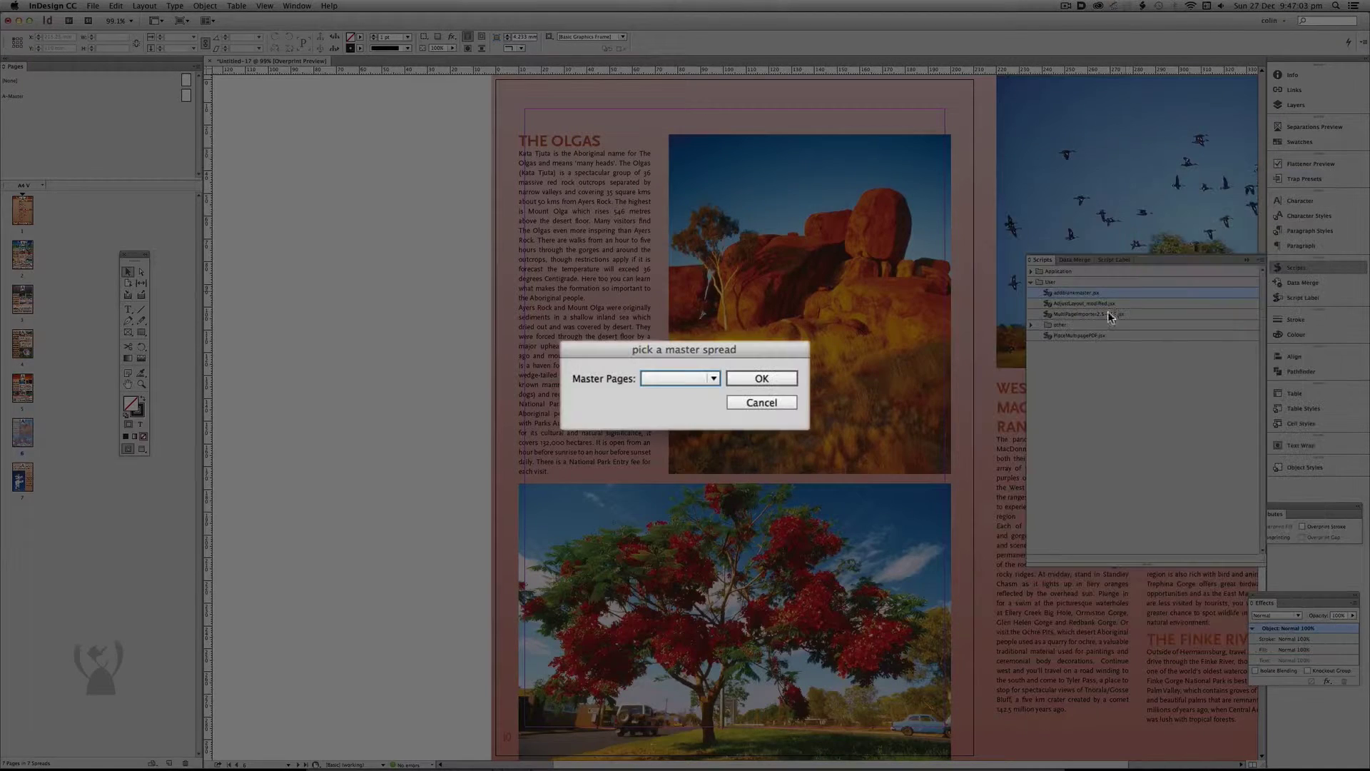
click(688, 380)
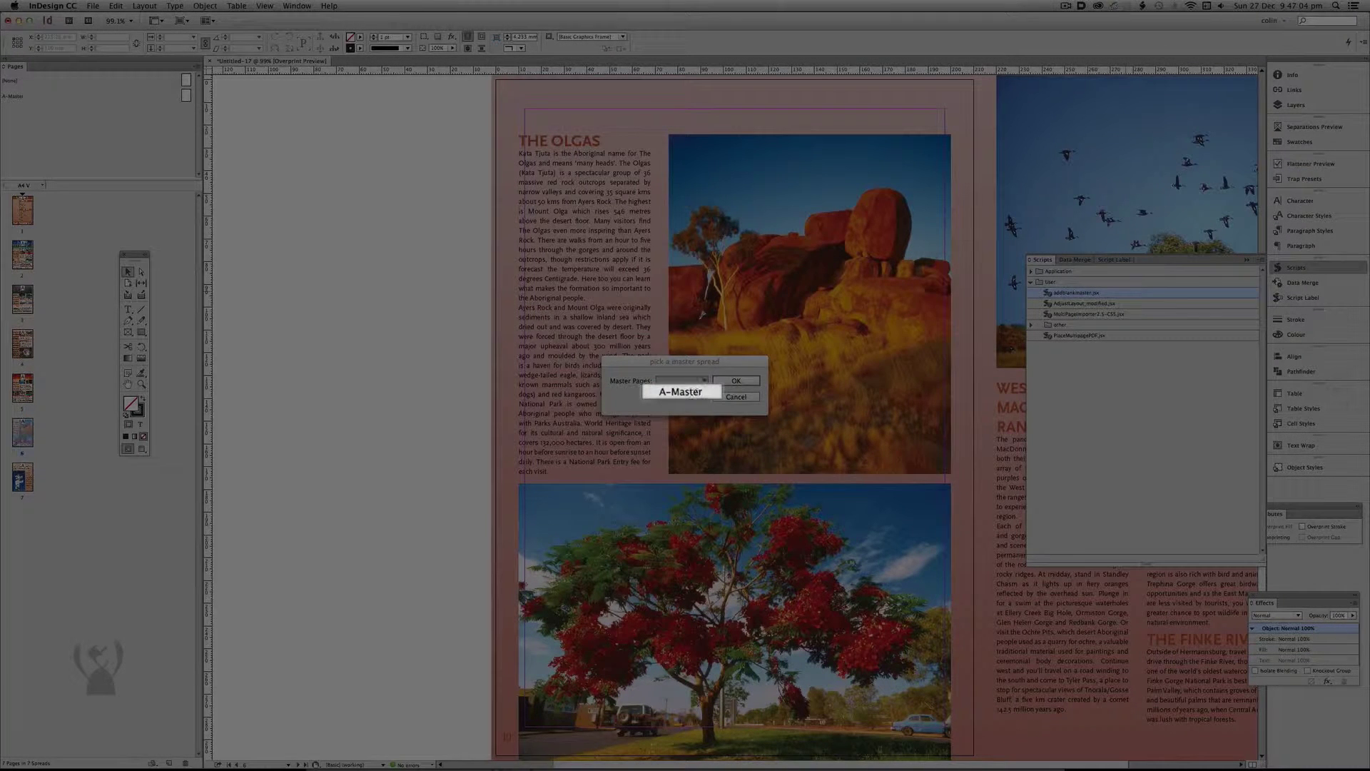
click(706, 393)
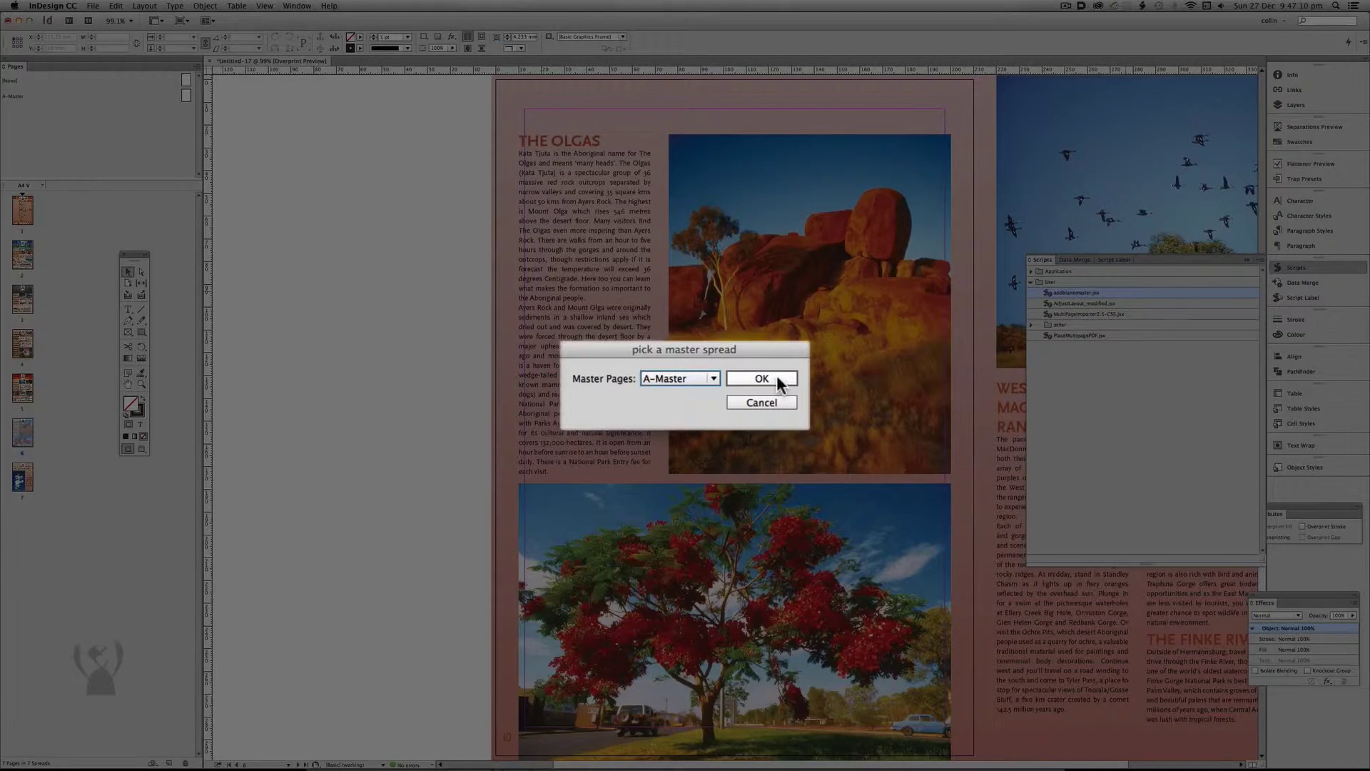
click(781, 386)
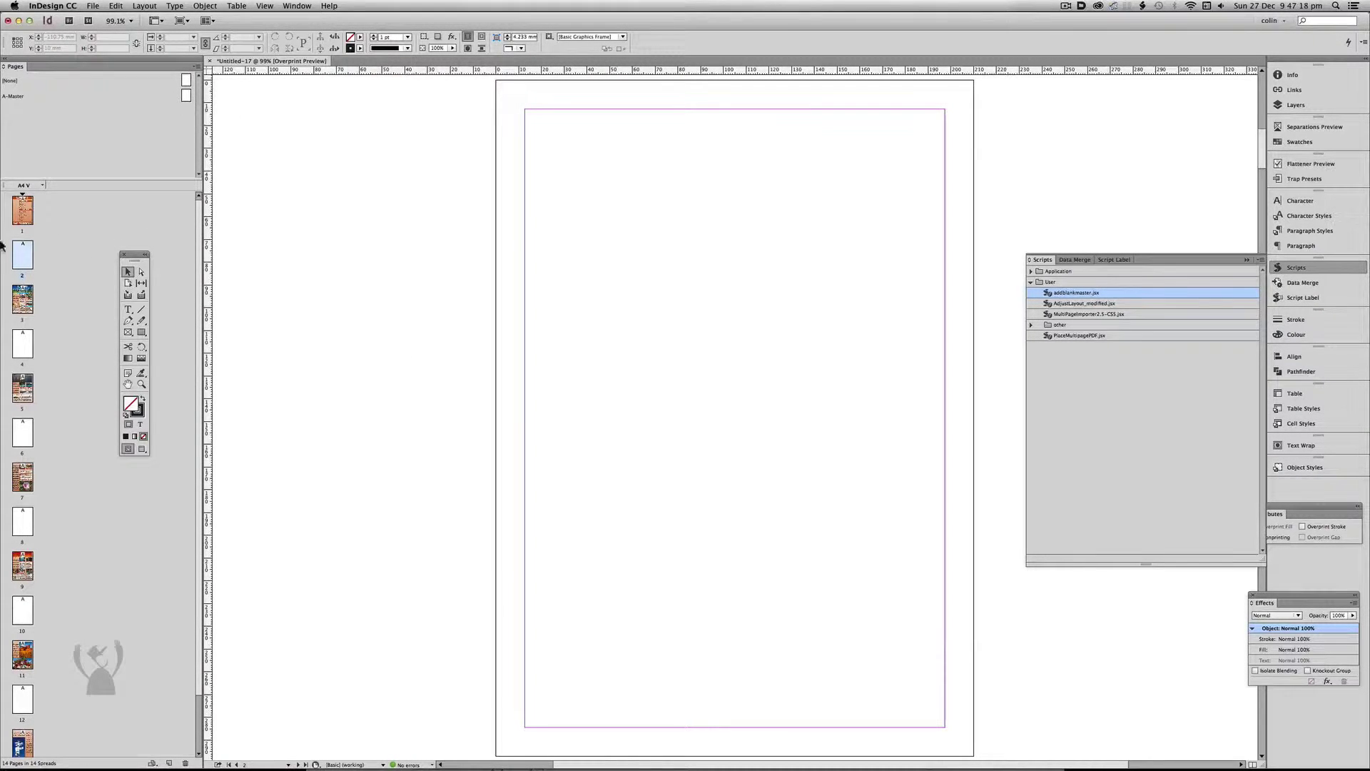
Delete the surplus blank page 2 from the Pages panel.
click(66, 214)
click(22, 263)
click(185, 764)
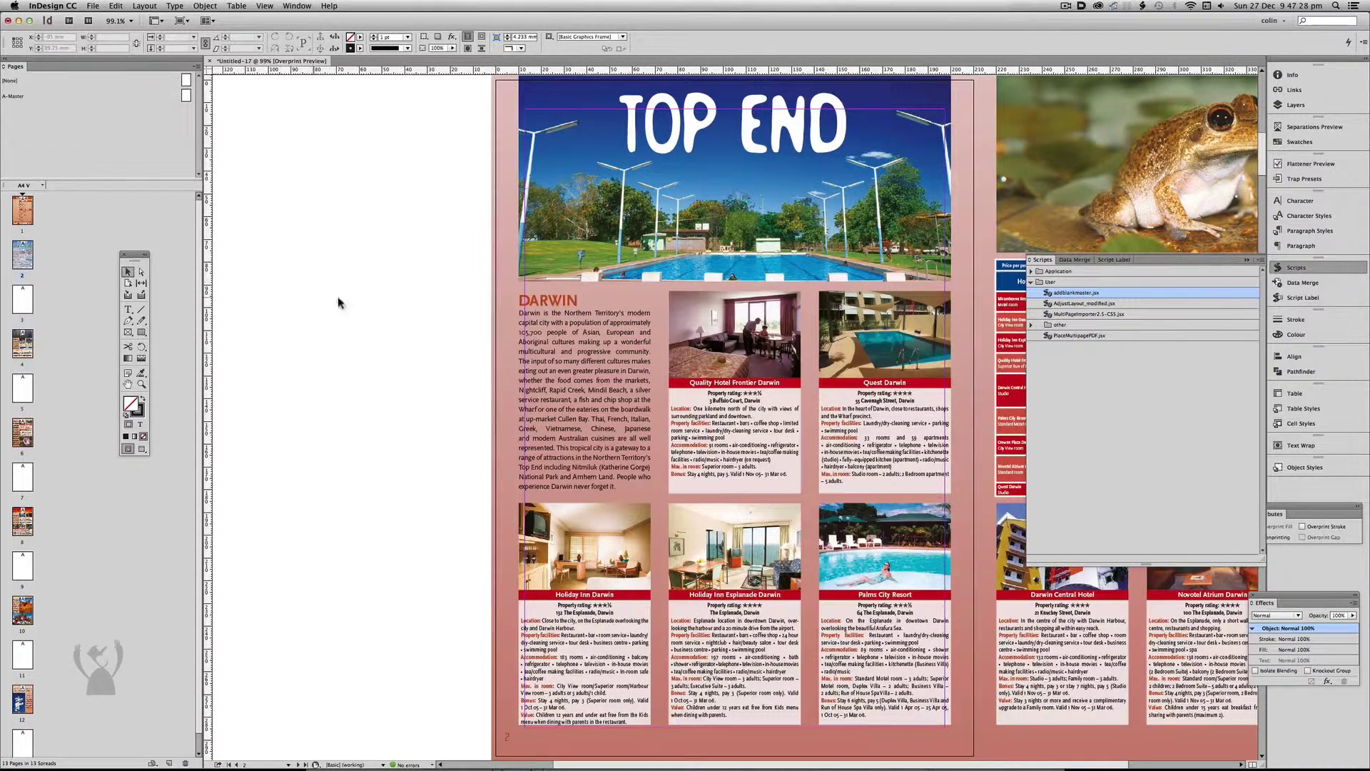
Turn on Facing Pages in Document Setup.
key(super+alt+p)
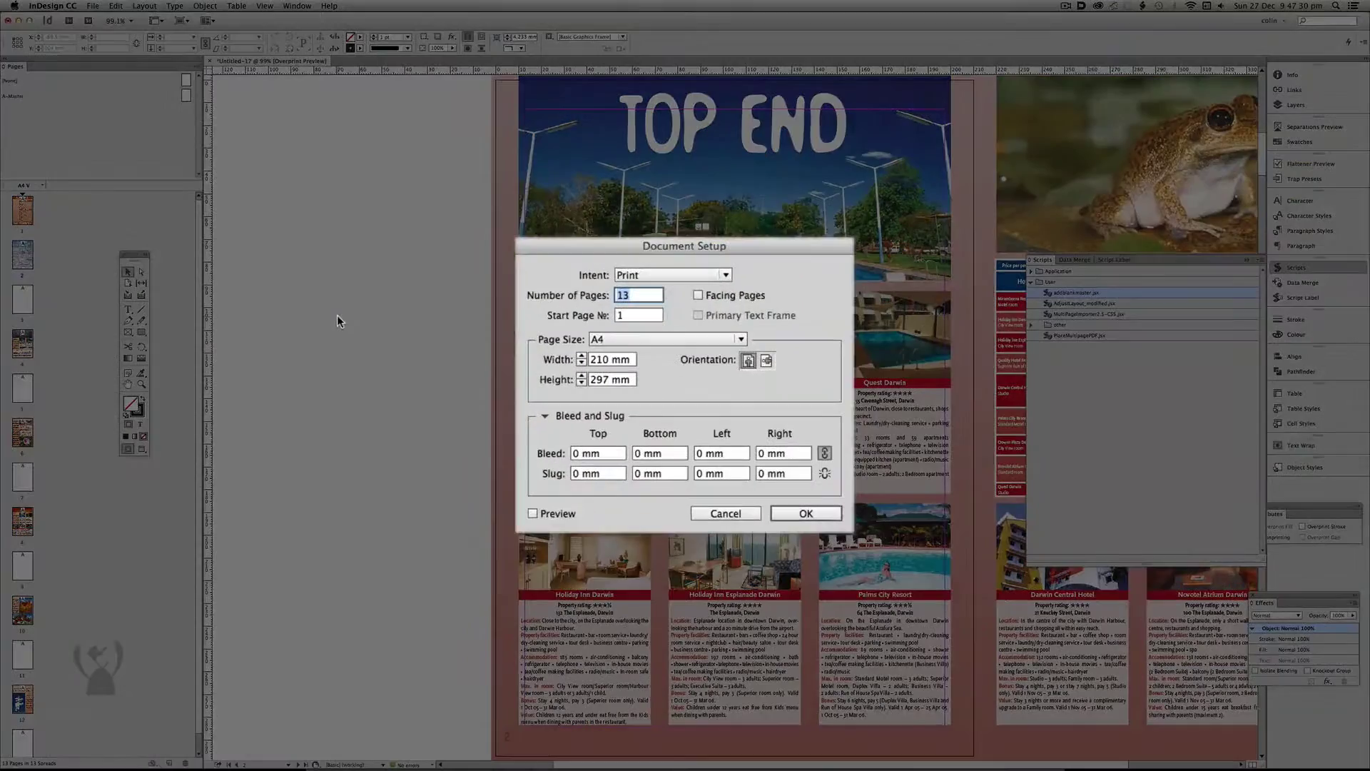
click(728, 297)
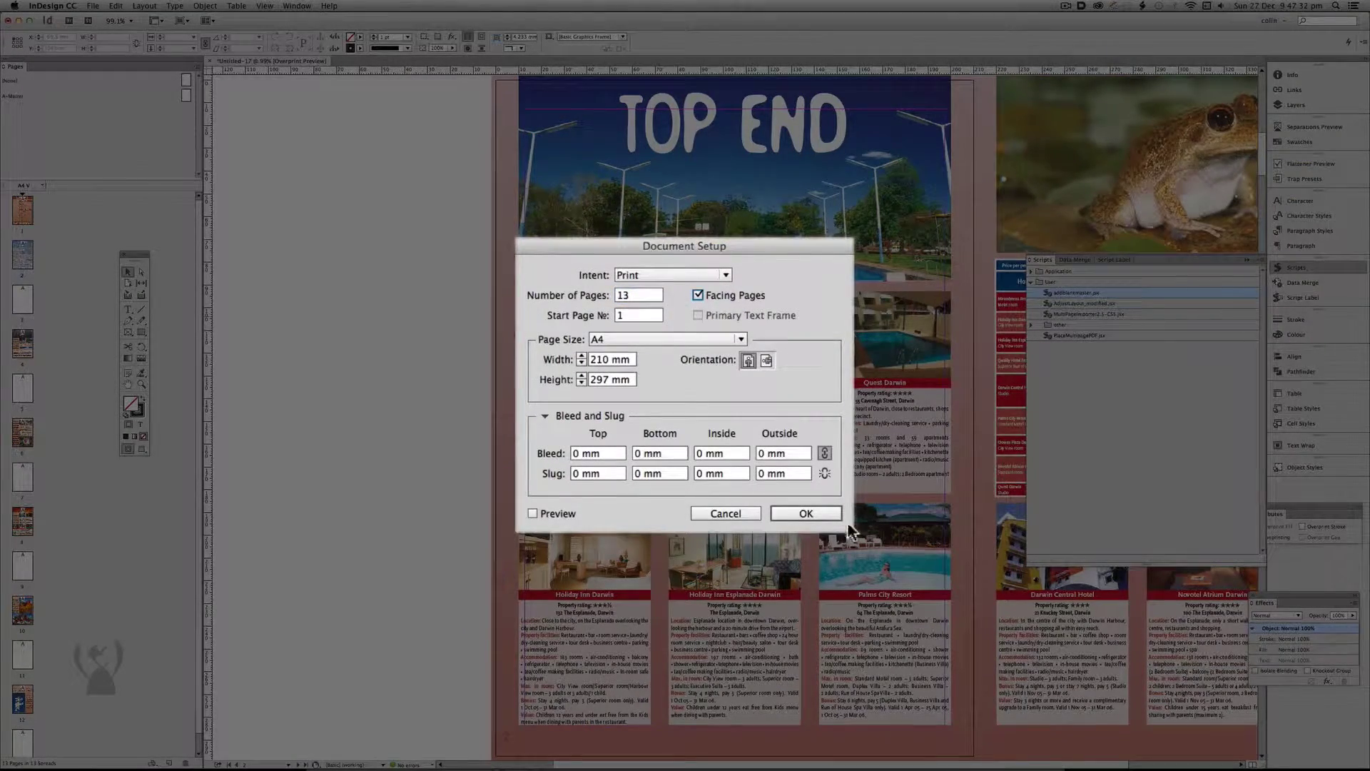
click(826, 514)
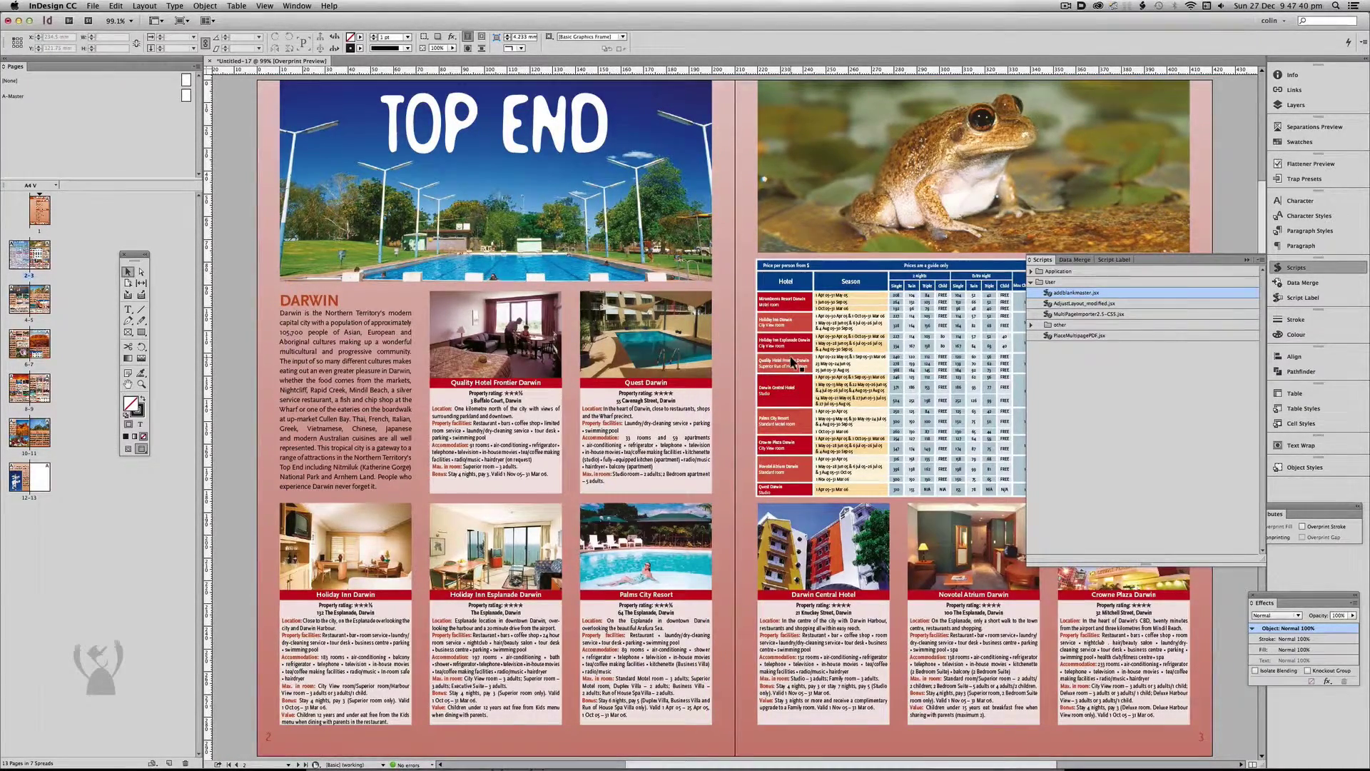
Review the spreads, then delete the final page 13.
key(alt+Page_Down)
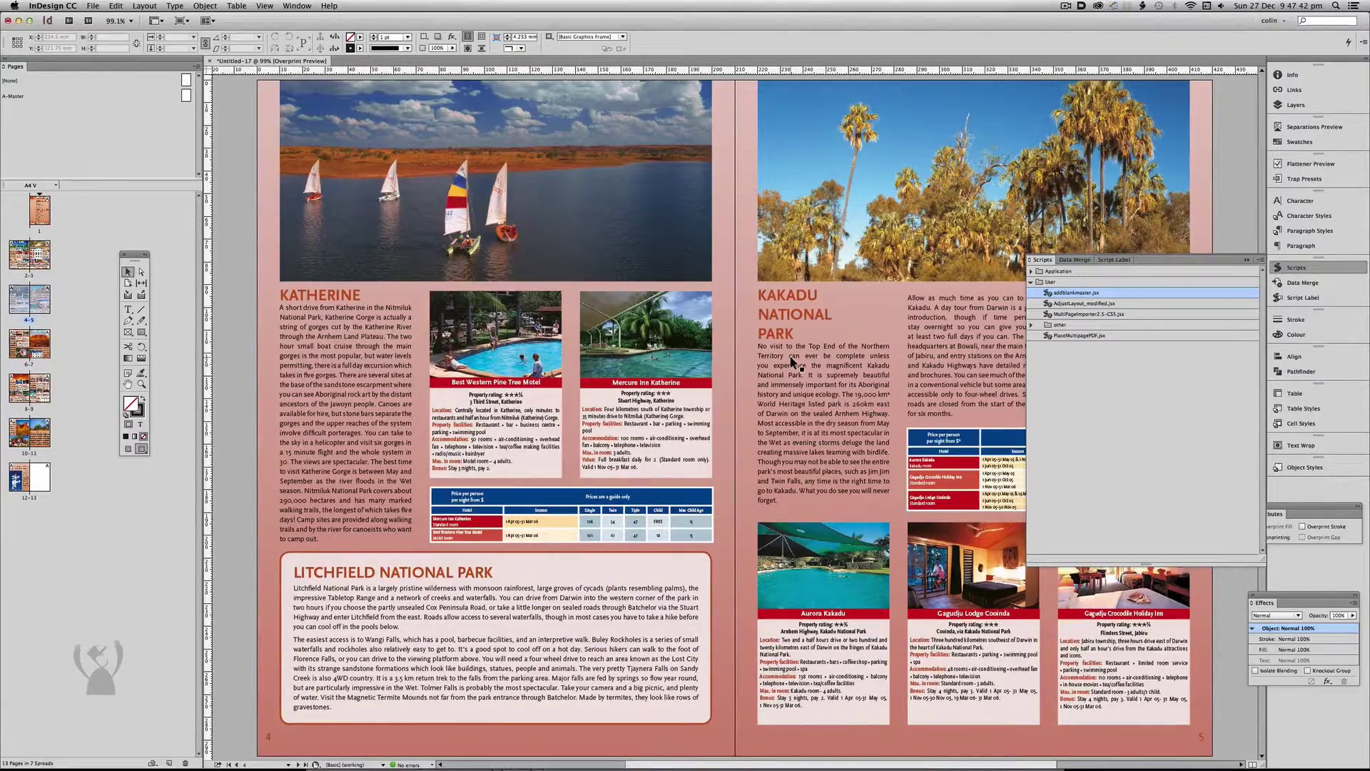
key(alt+Page_Down)
key(alt+Page_Down)
key(alt+Page_Down)
key(alt+Page_Down)
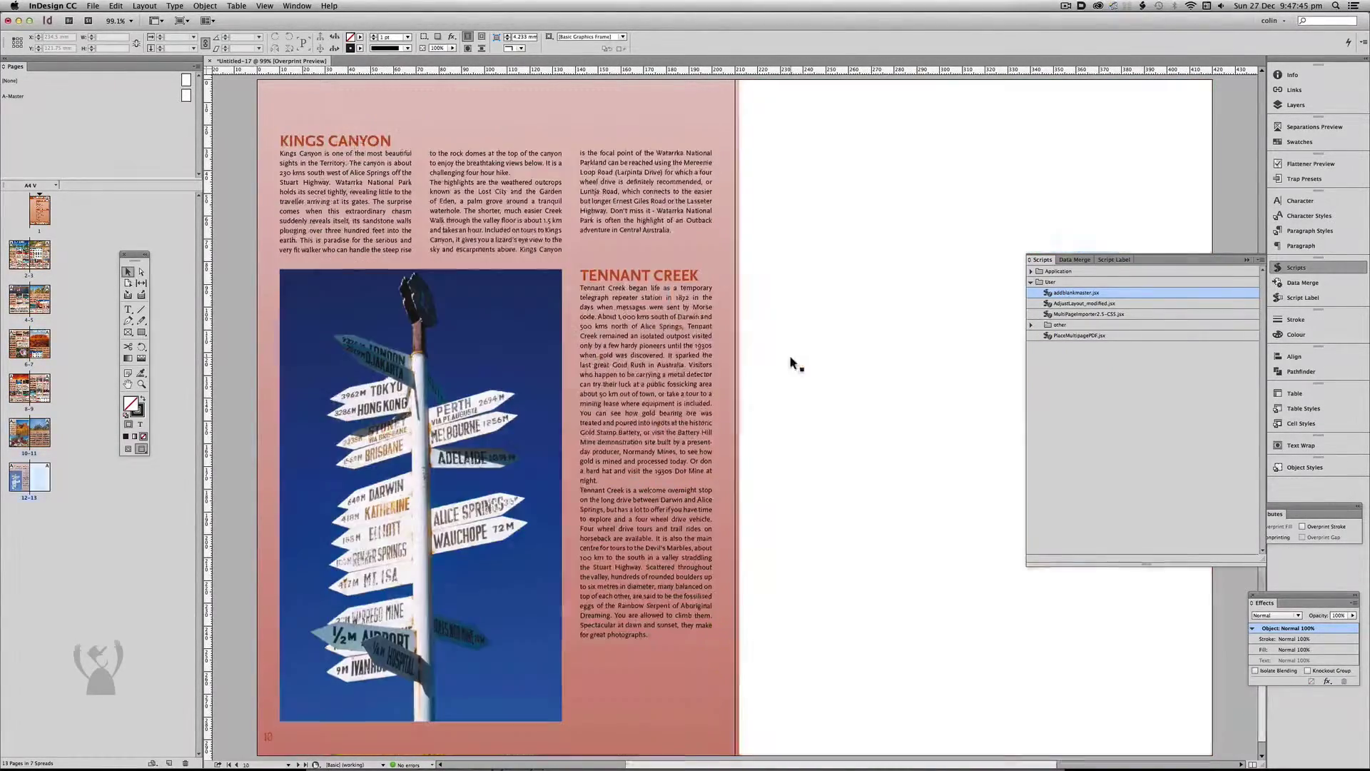
key(alt+Page_Down)
double_click(46, 478)
click(185, 762)
click(792, 416)
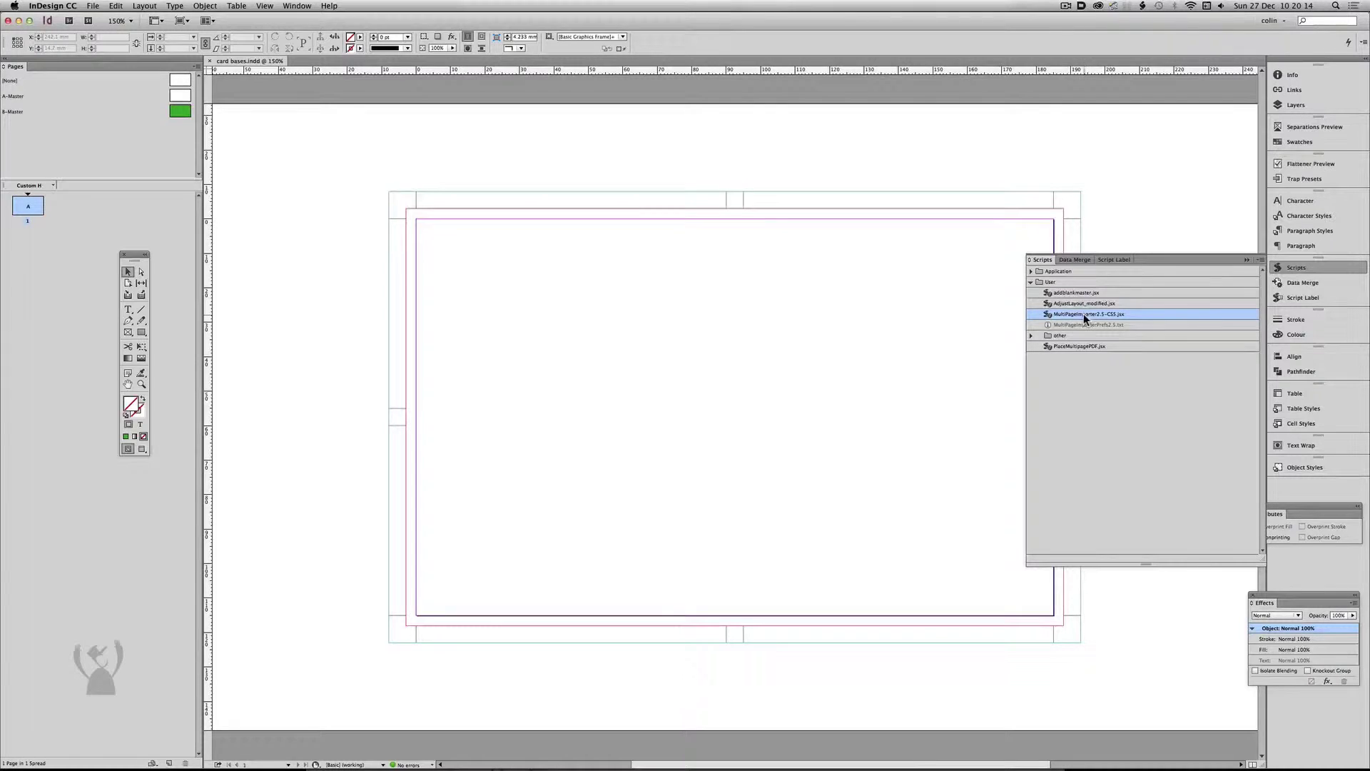
Import squarepegreen.indd pages 1–50 top left, 0/0 offset, cropped to the page bounding box.
double_click(1135, 318)
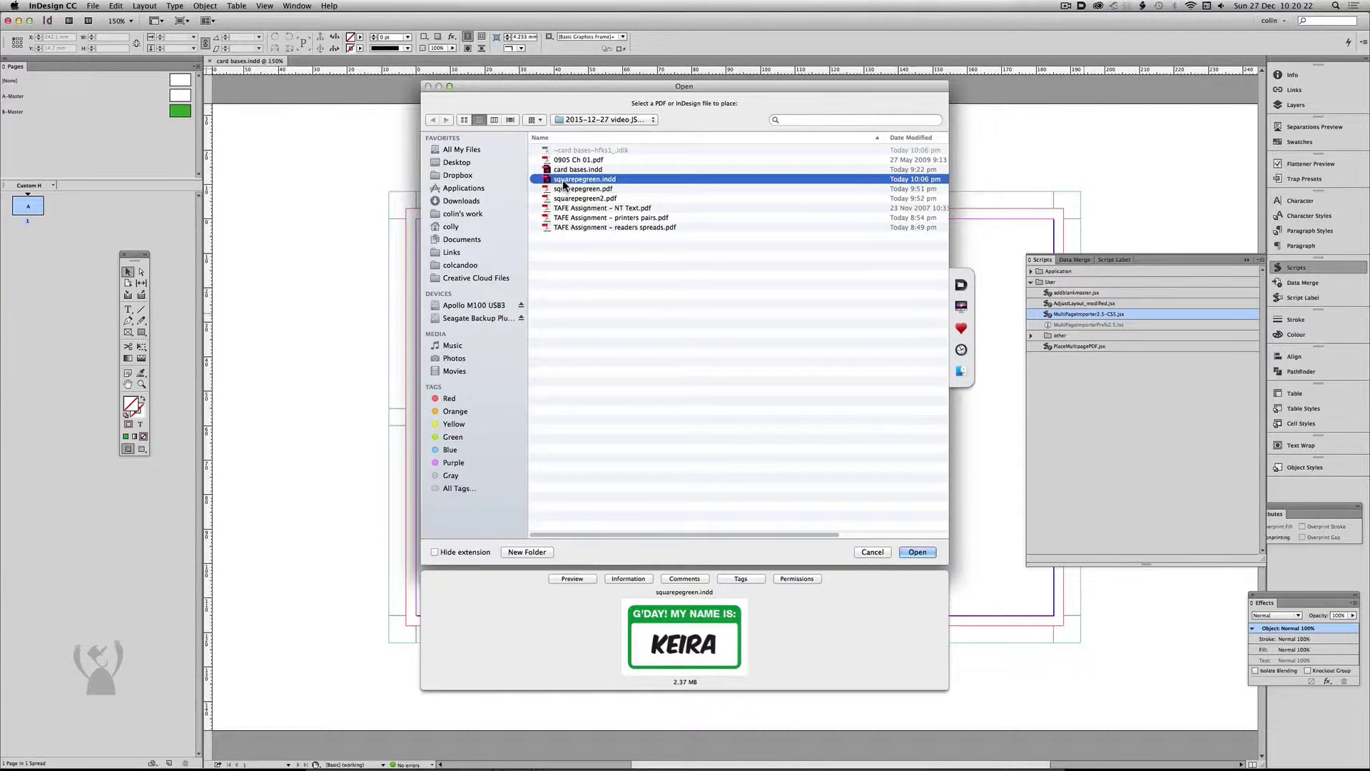
click(921, 552)
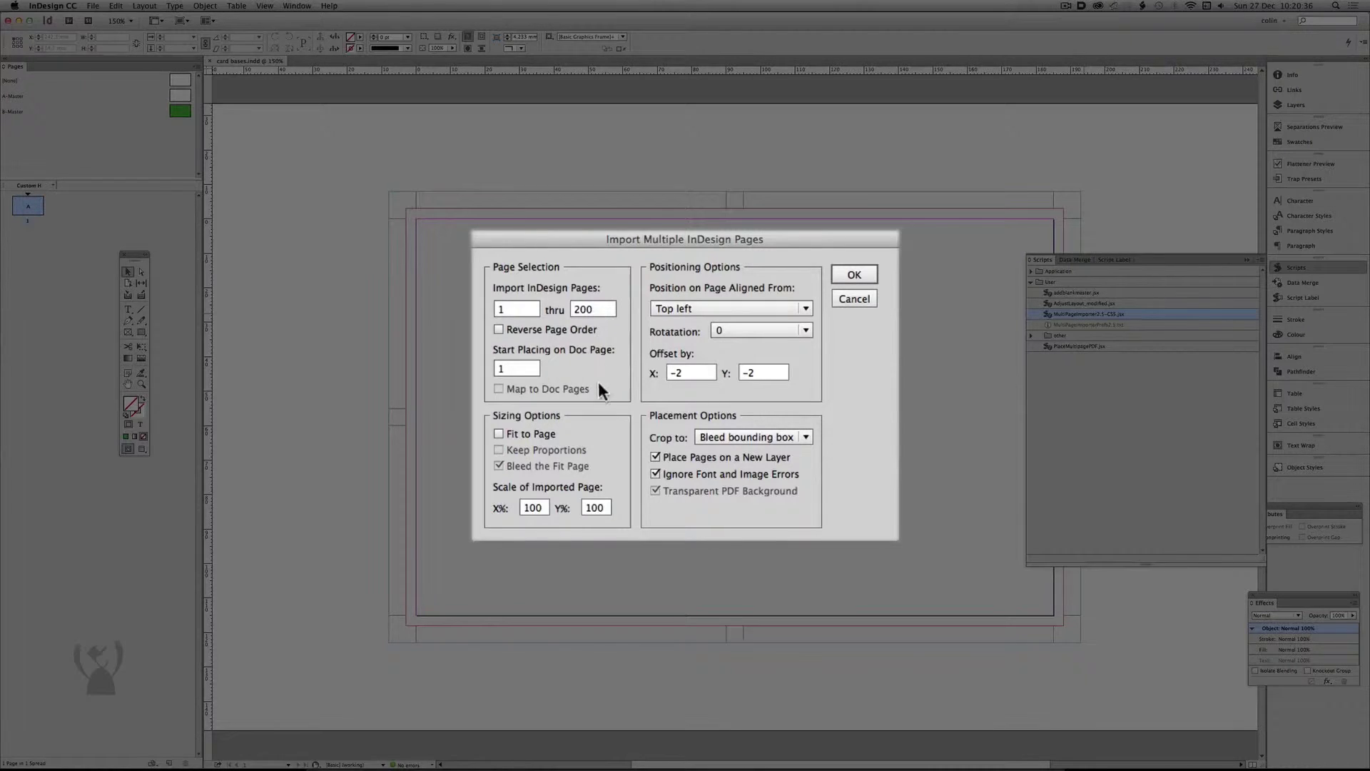
click(696, 310)
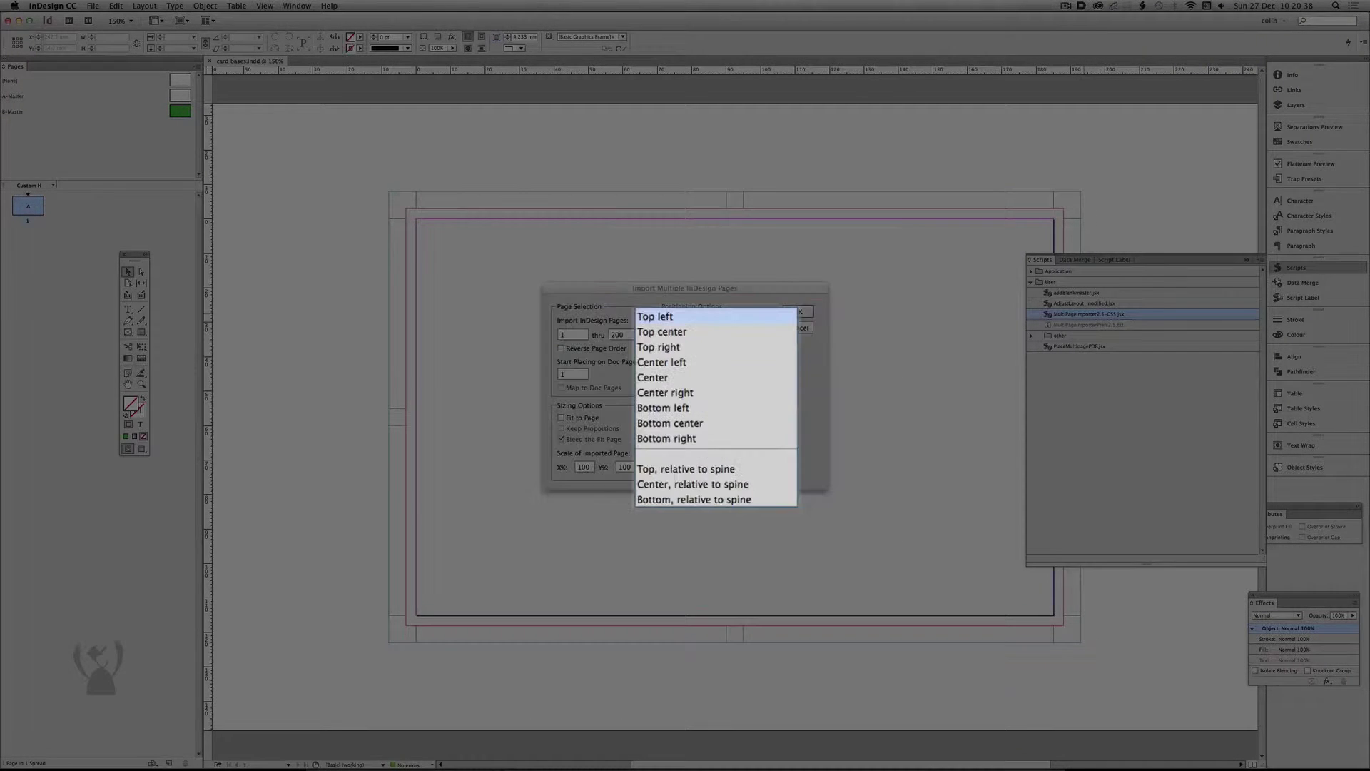
click(676, 316)
click(689, 374)
key(Tab)
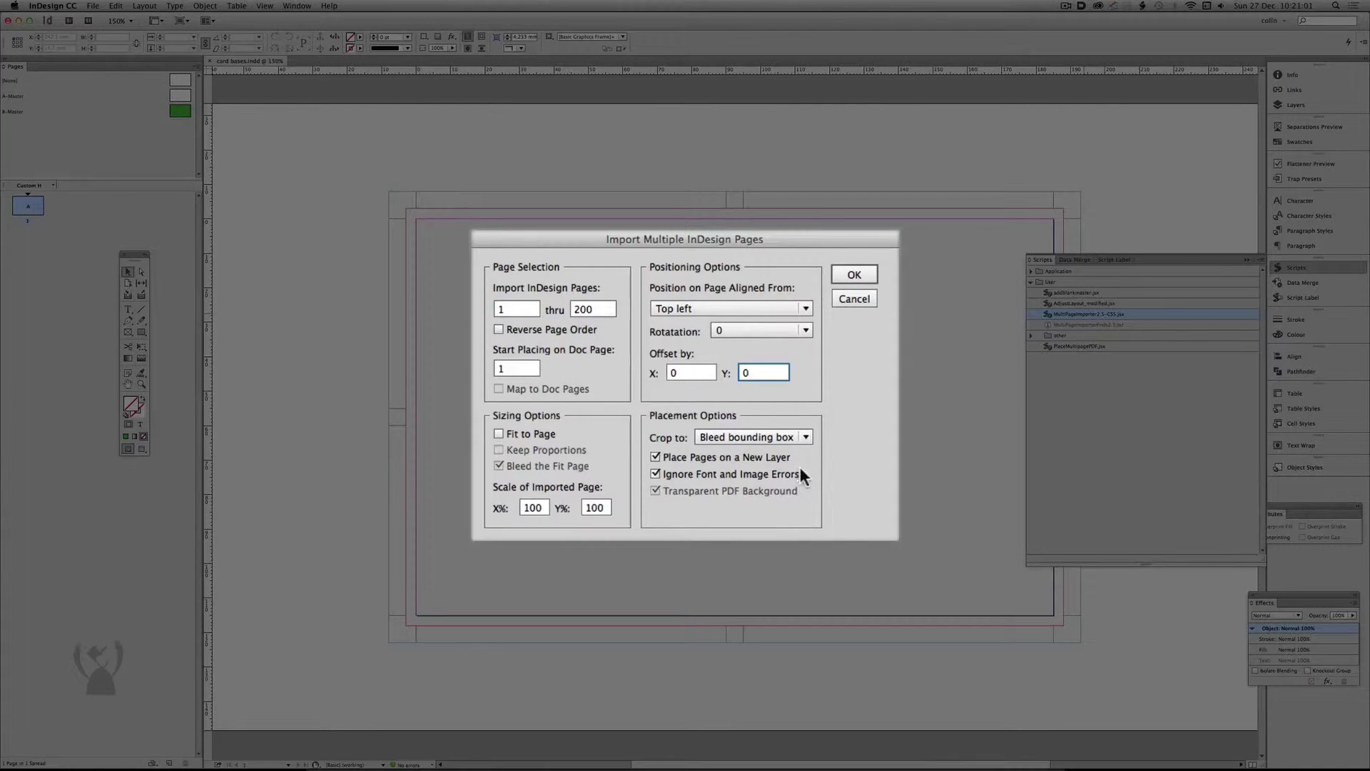
click(781, 437)
click(756, 427)
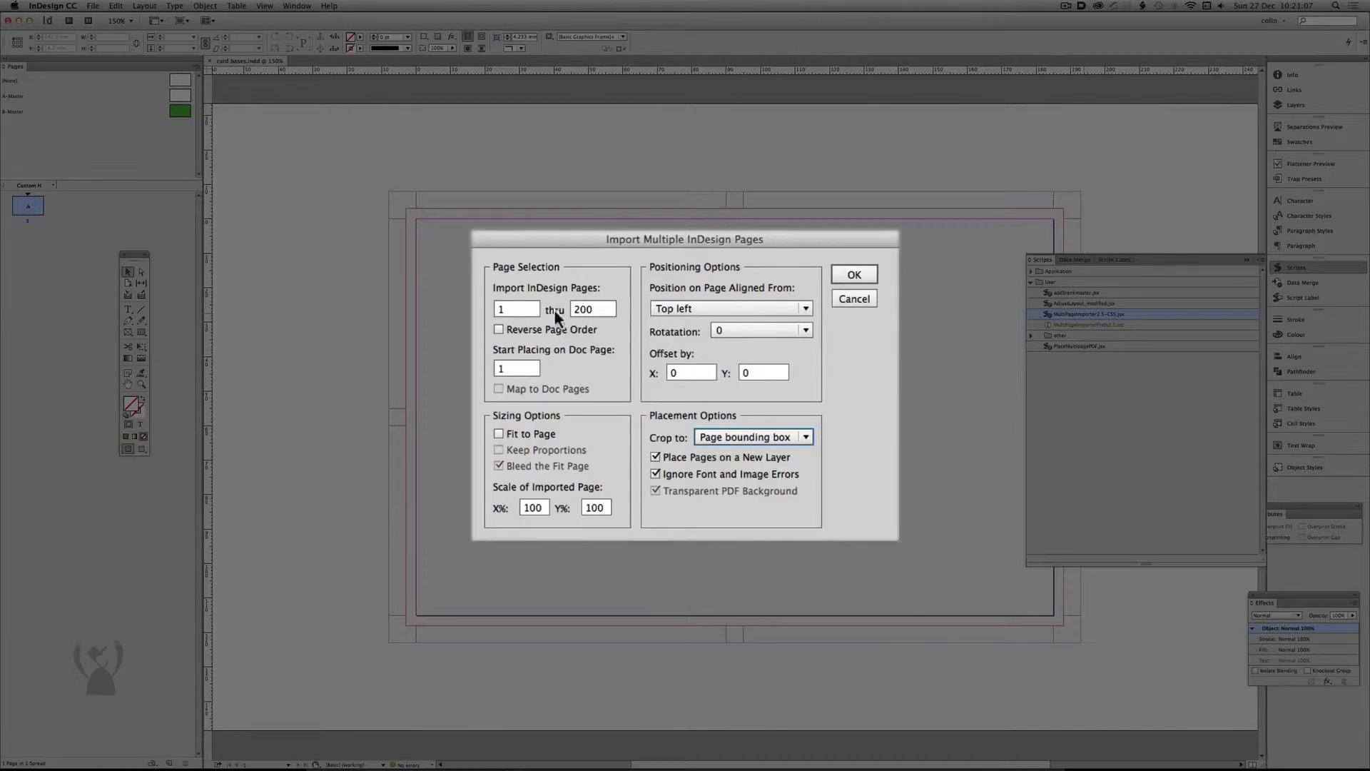
double_click(589, 312)
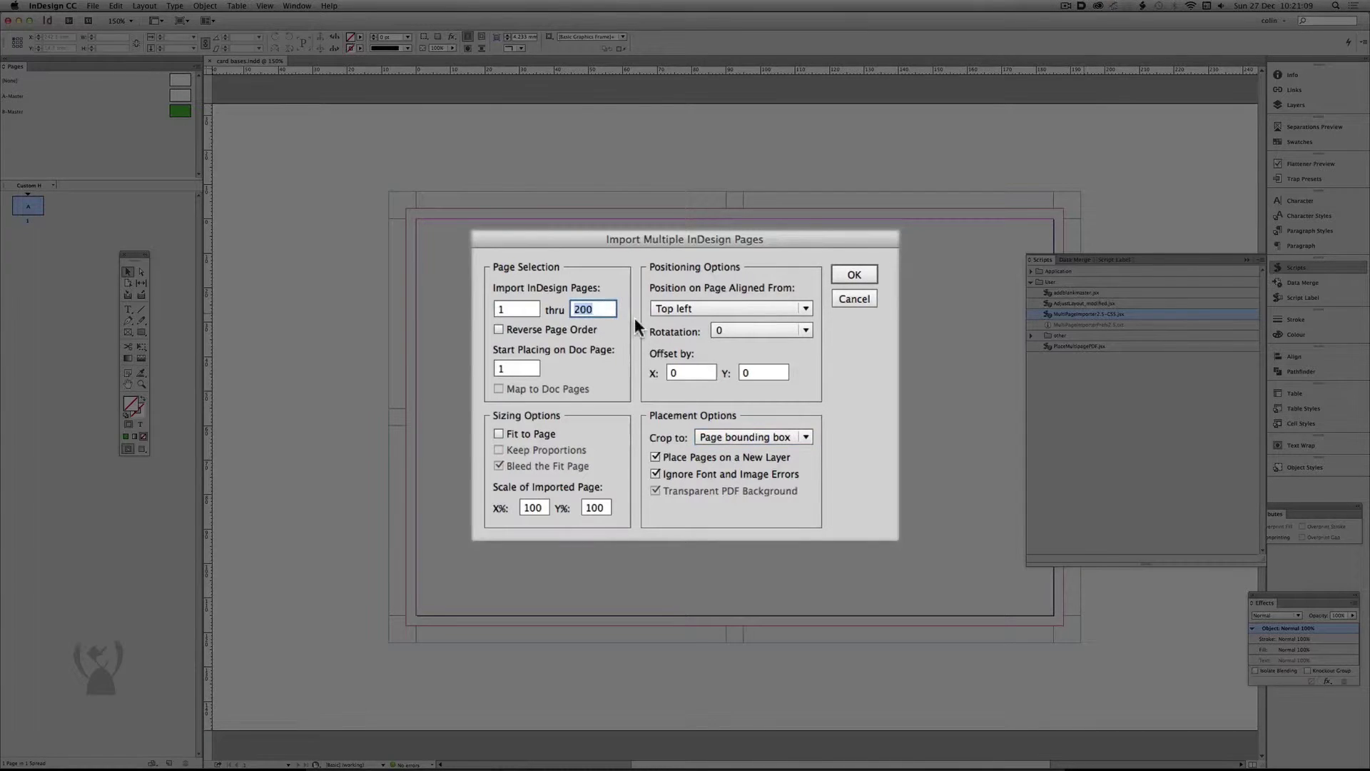
text(50)
click(854, 275)
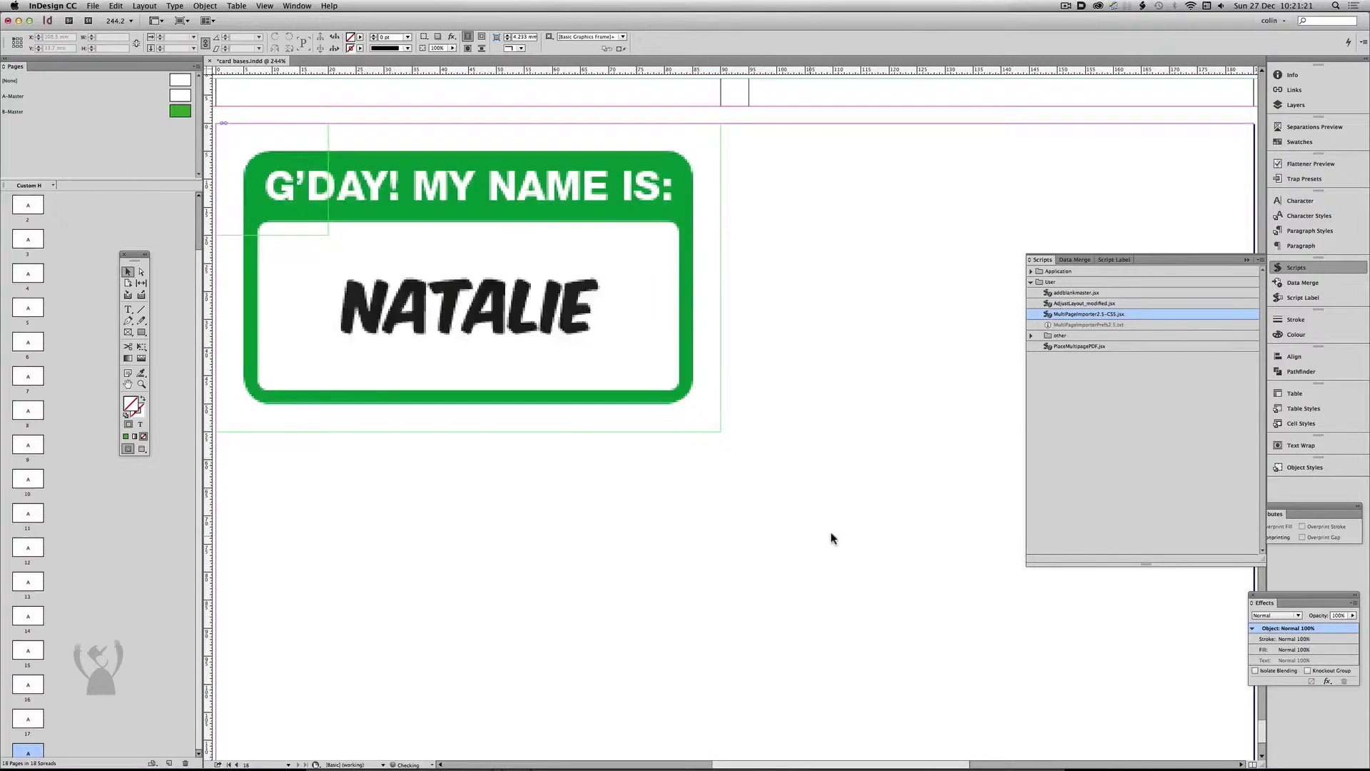
Place squarepegreen.indd pages from 51 onward in the top-right corner of each card page, then zoom out.
double_click(1078, 320)
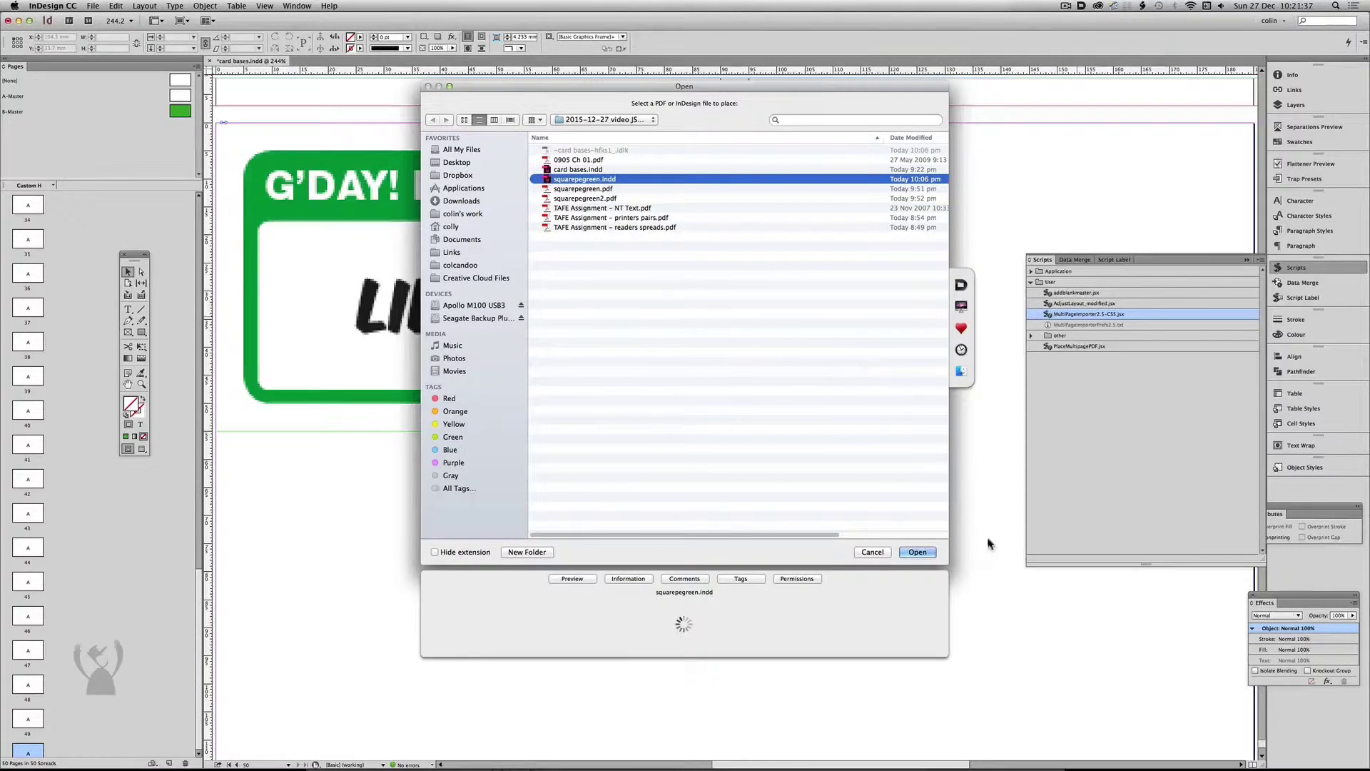
click(928, 553)
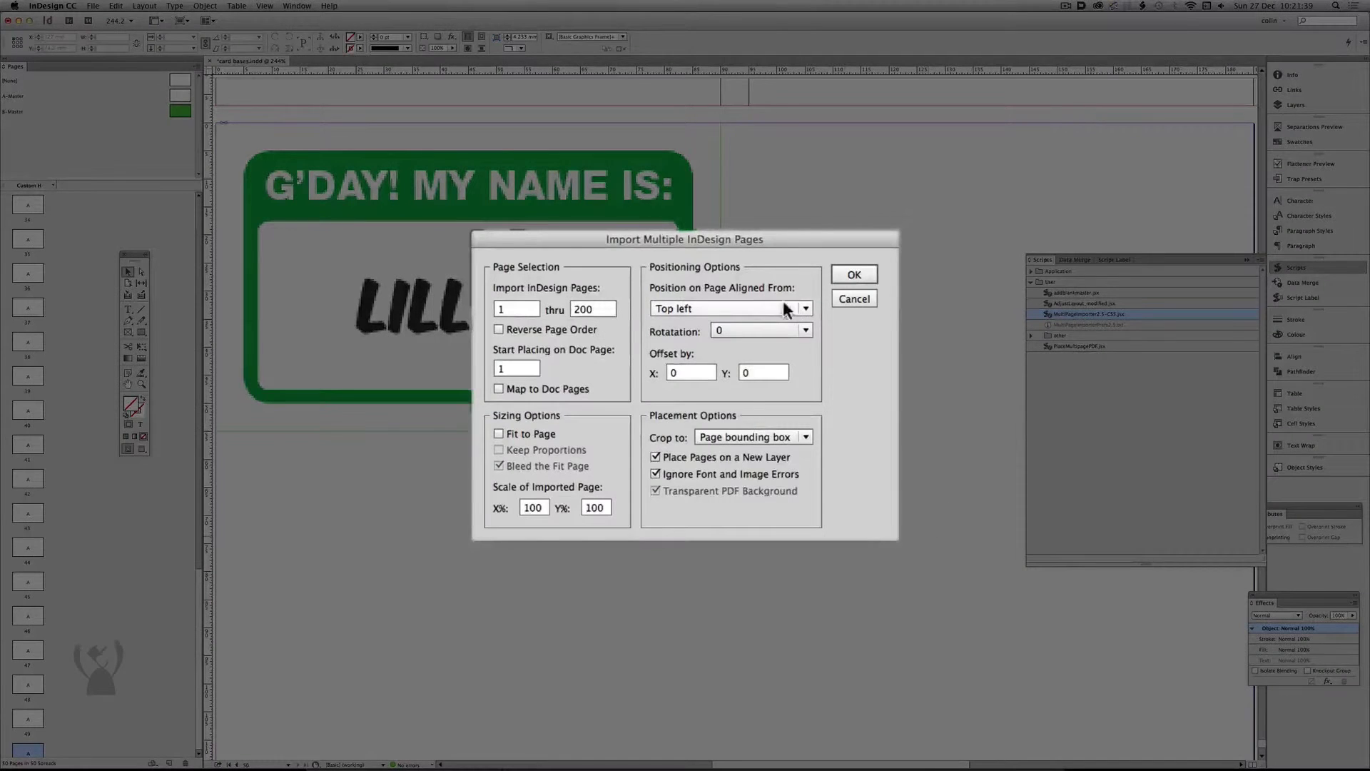
click(730, 307)
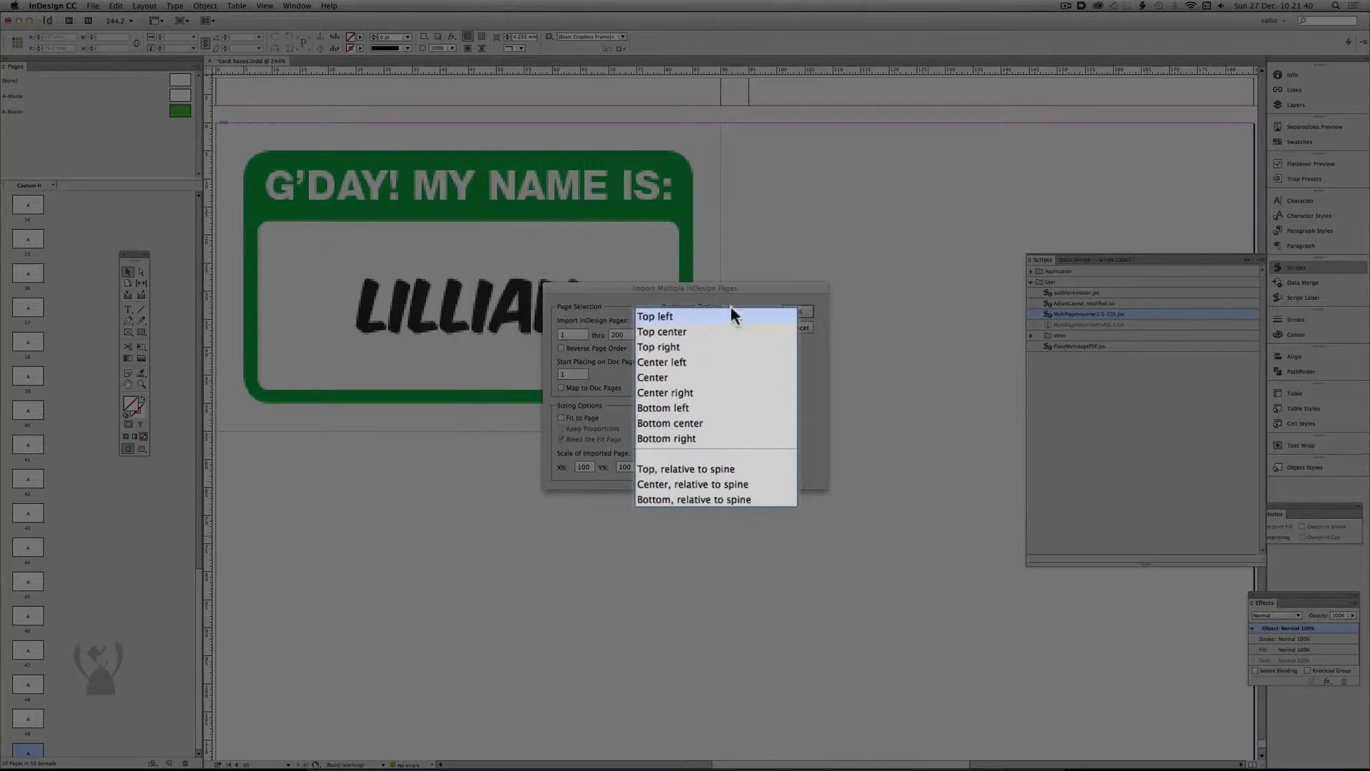
click(706, 348)
double_click(573, 334)
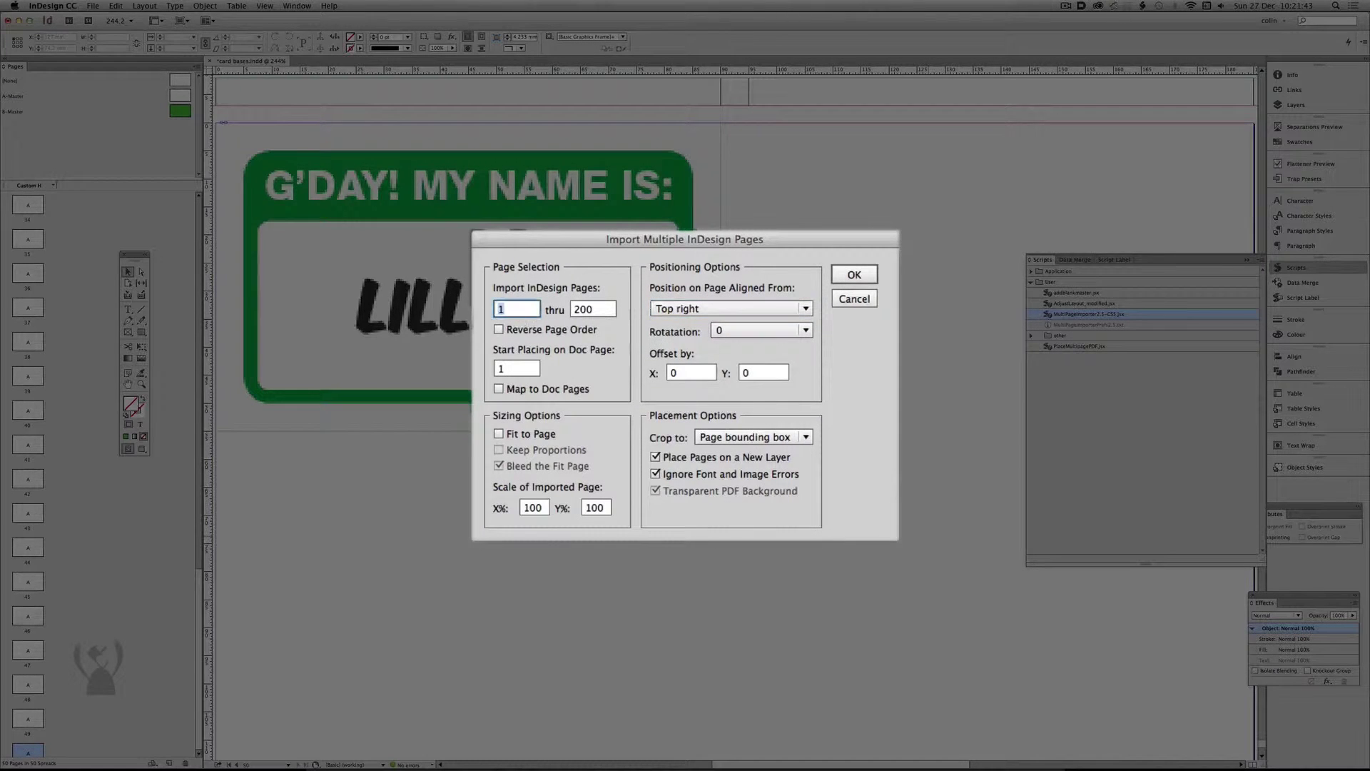
text(51)
key(Tab)
click(852, 277)
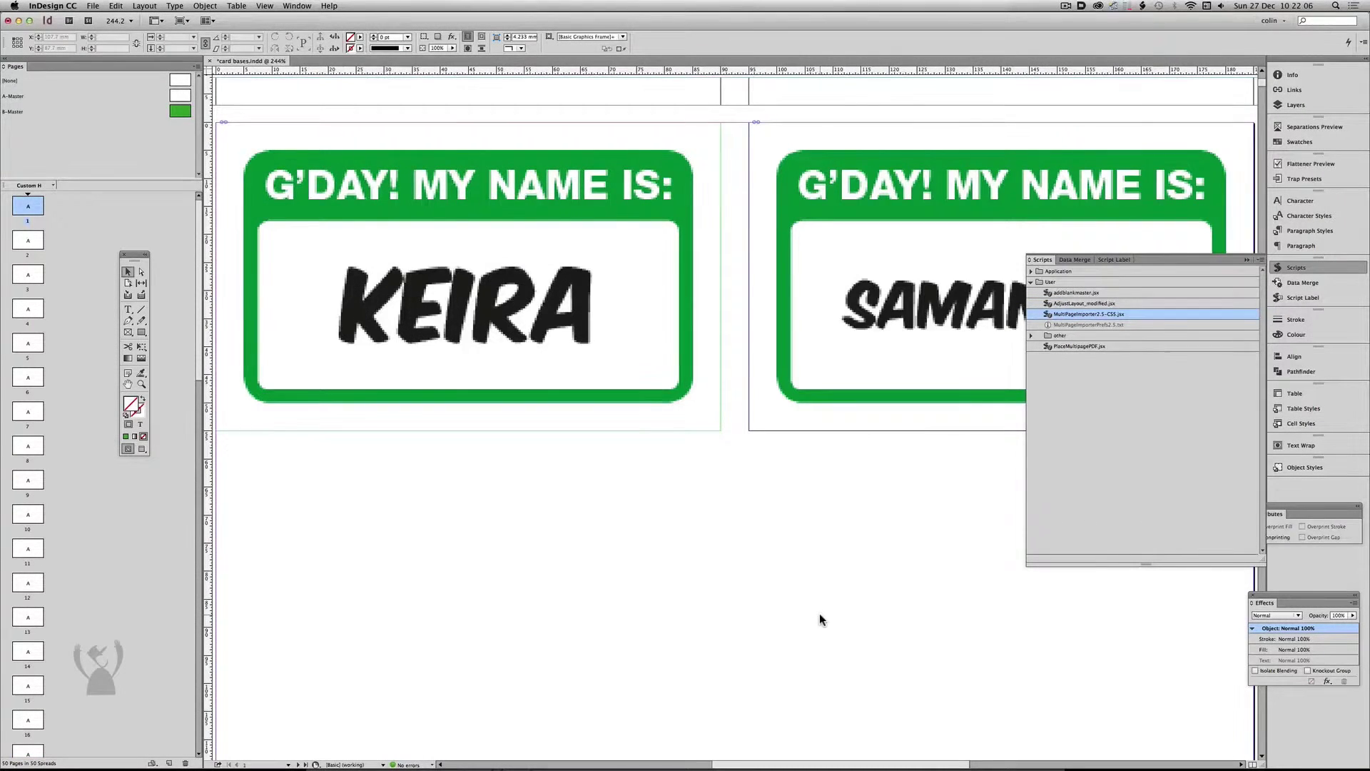
key(super+minus)
key(super+minus)
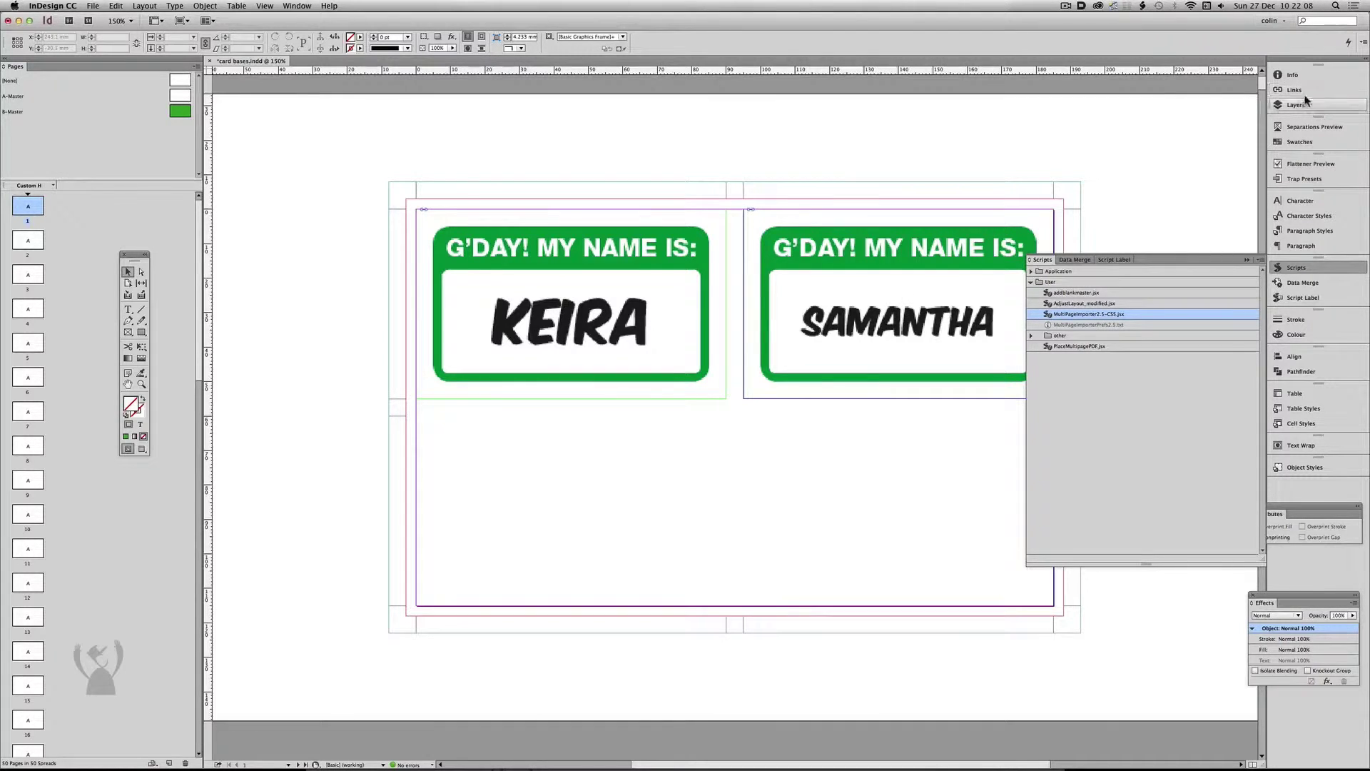
Check the Links panel for the source pages of the KEIRA, SAMANTHA, ALLISON and MAKA badges.
click(1294, 89)
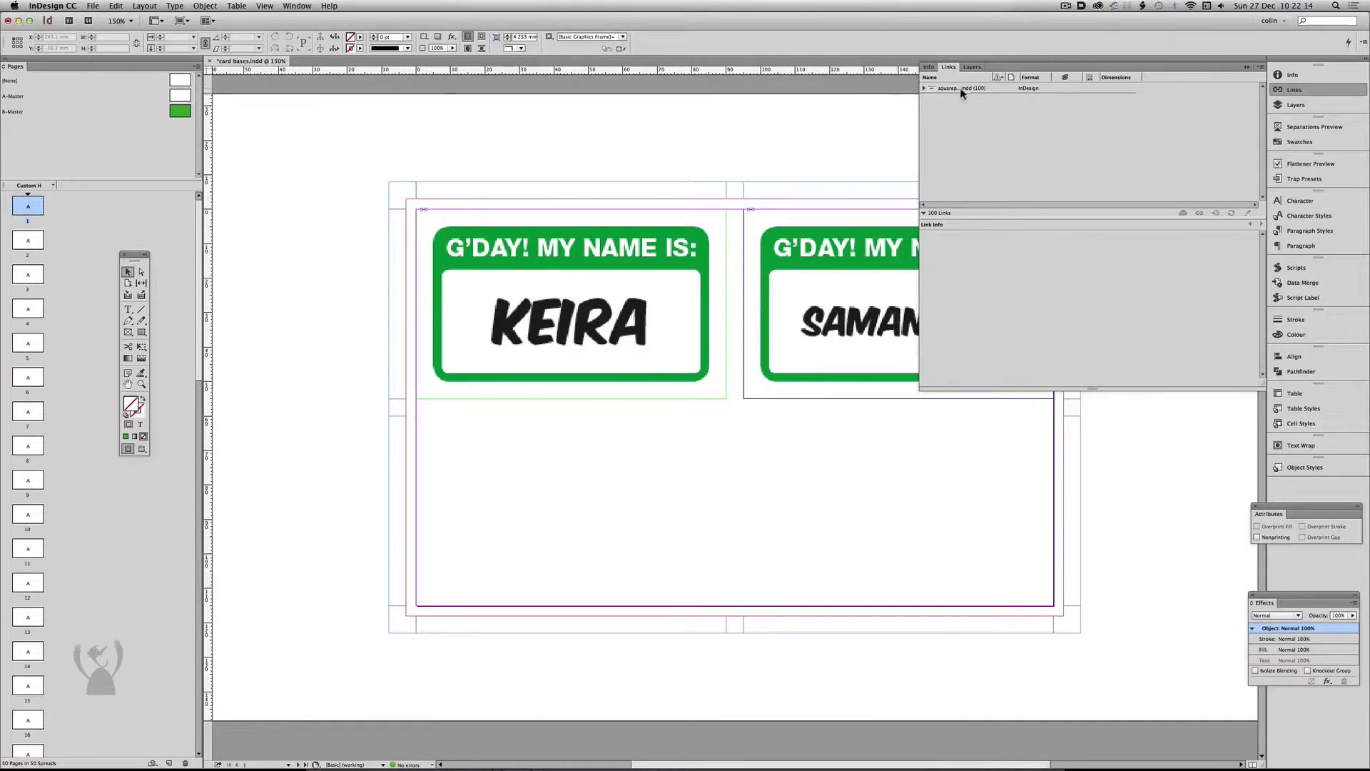
click(924, 88)
click(688, 284)
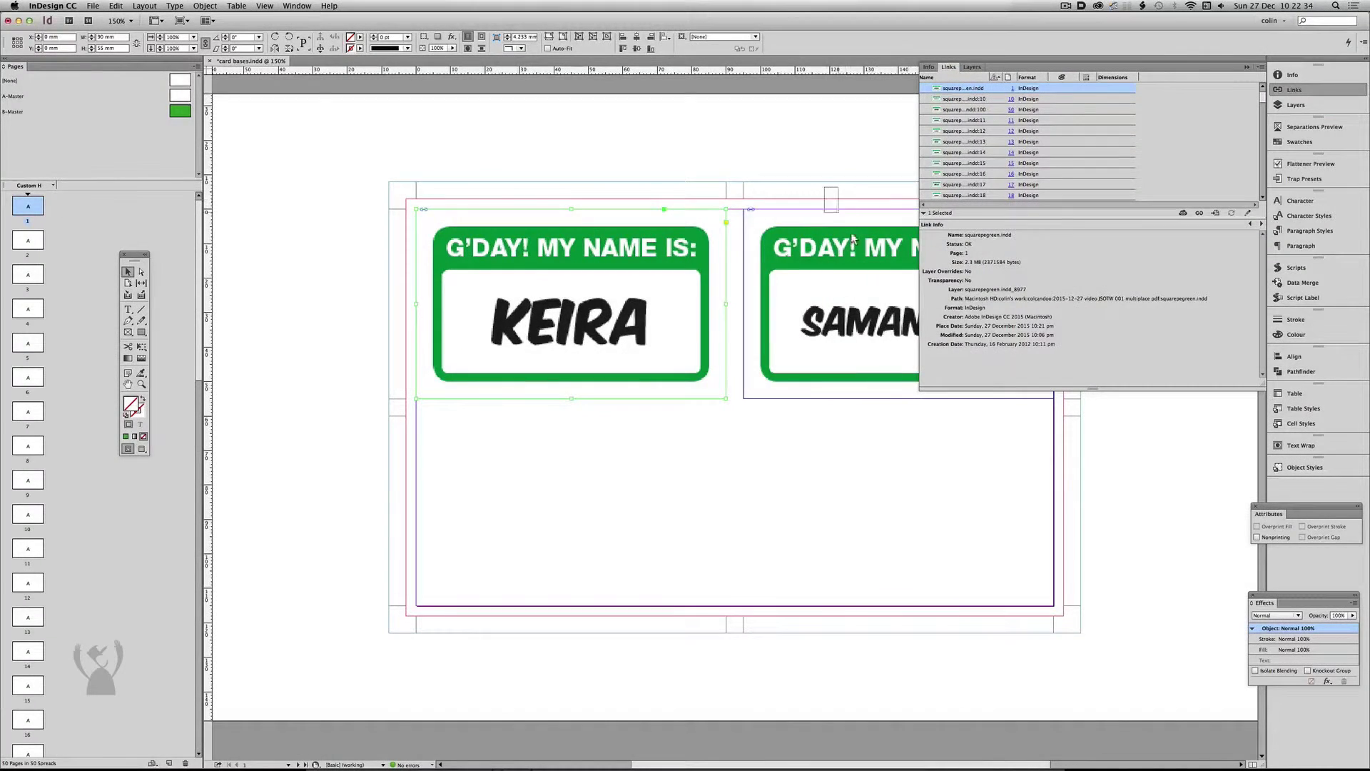
click(866, 210)
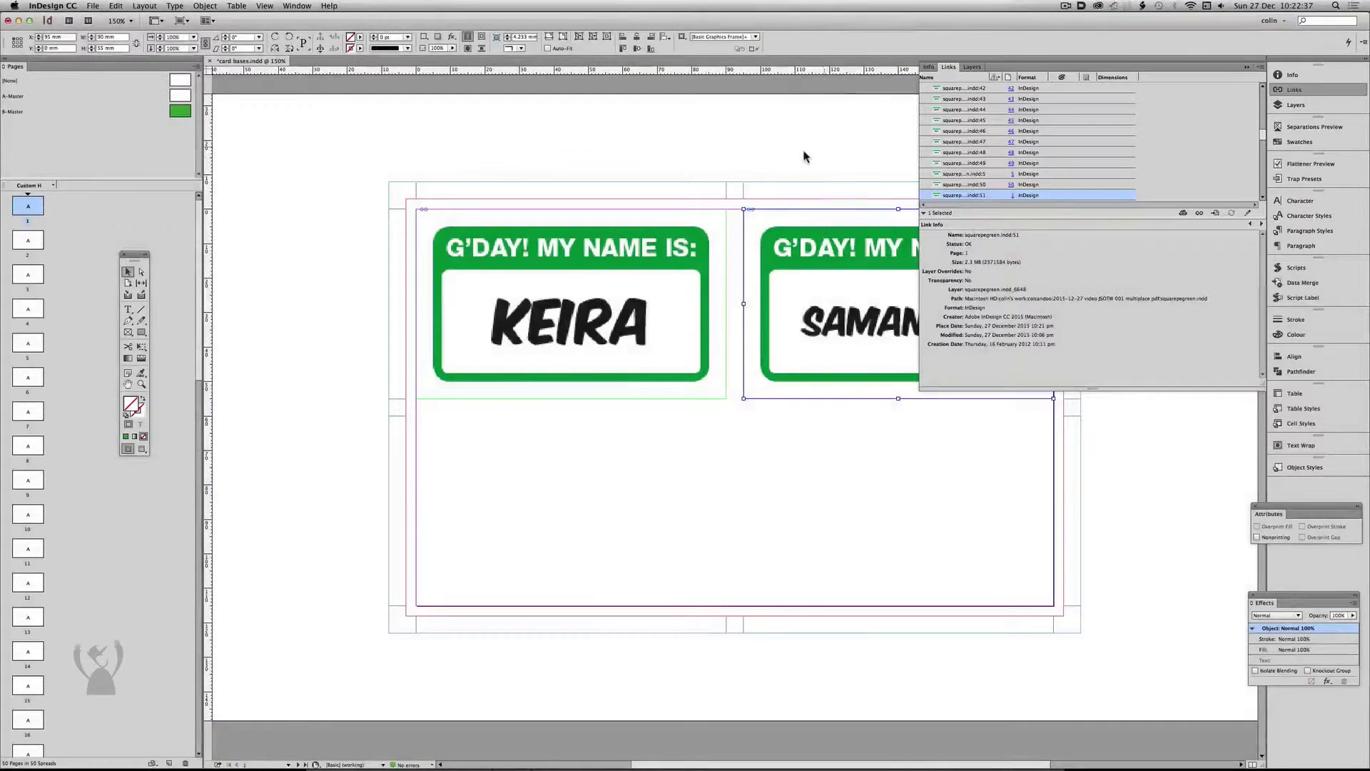
key(shift+Page_Down)
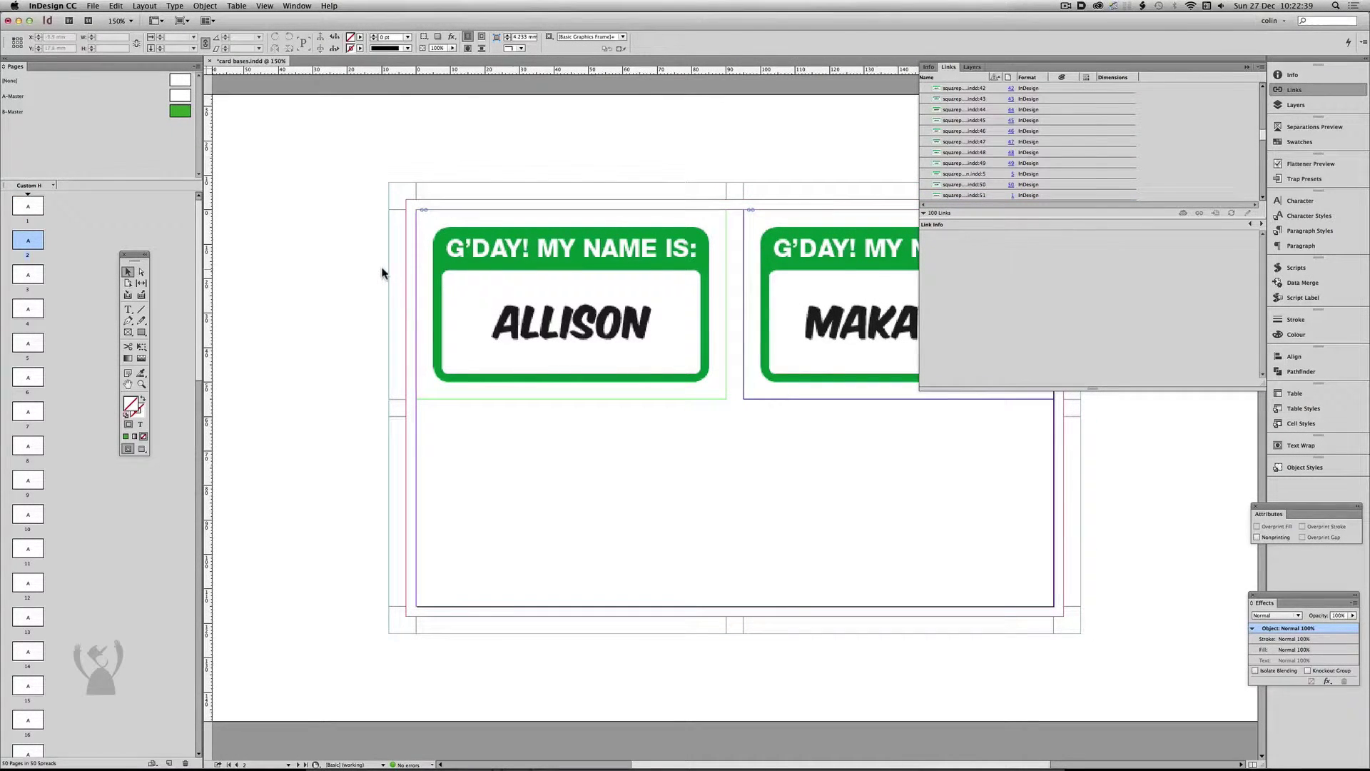
click(482, 285)
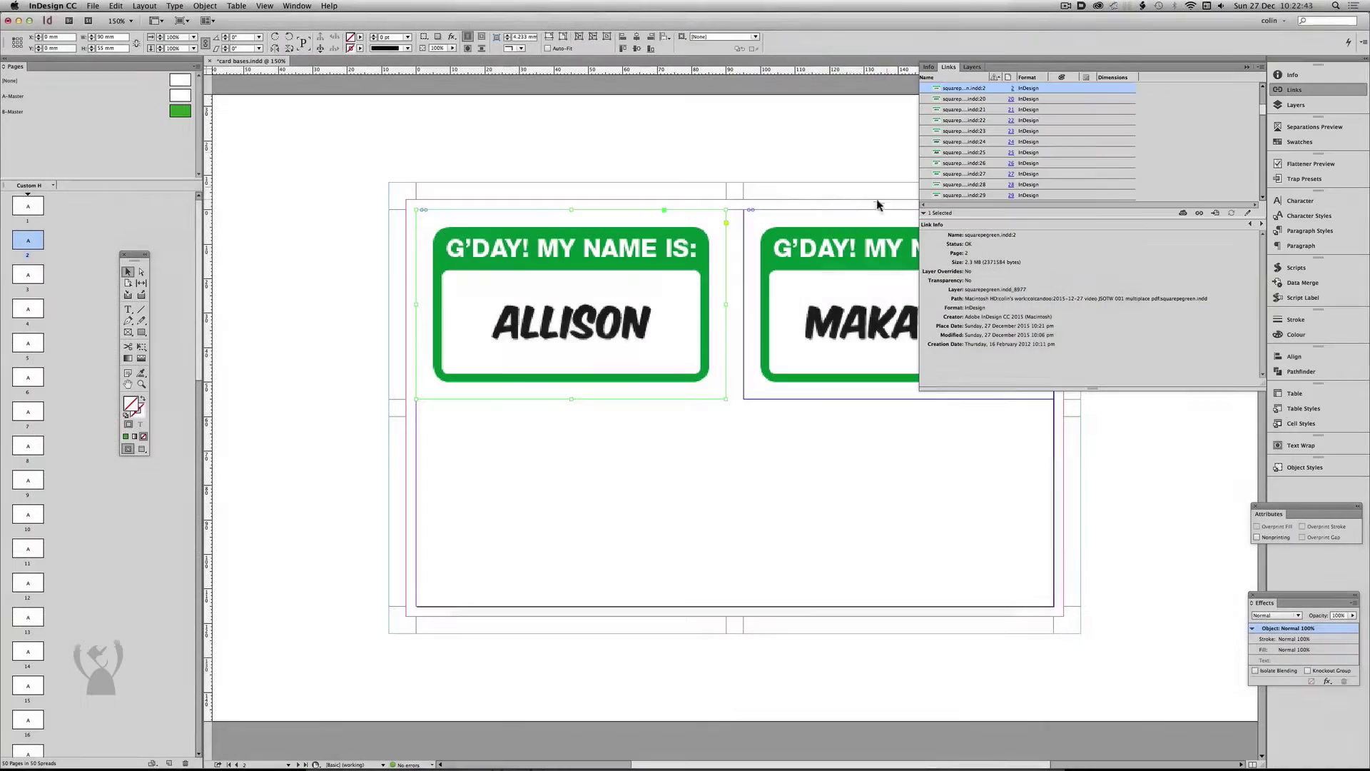
click(856, 245)
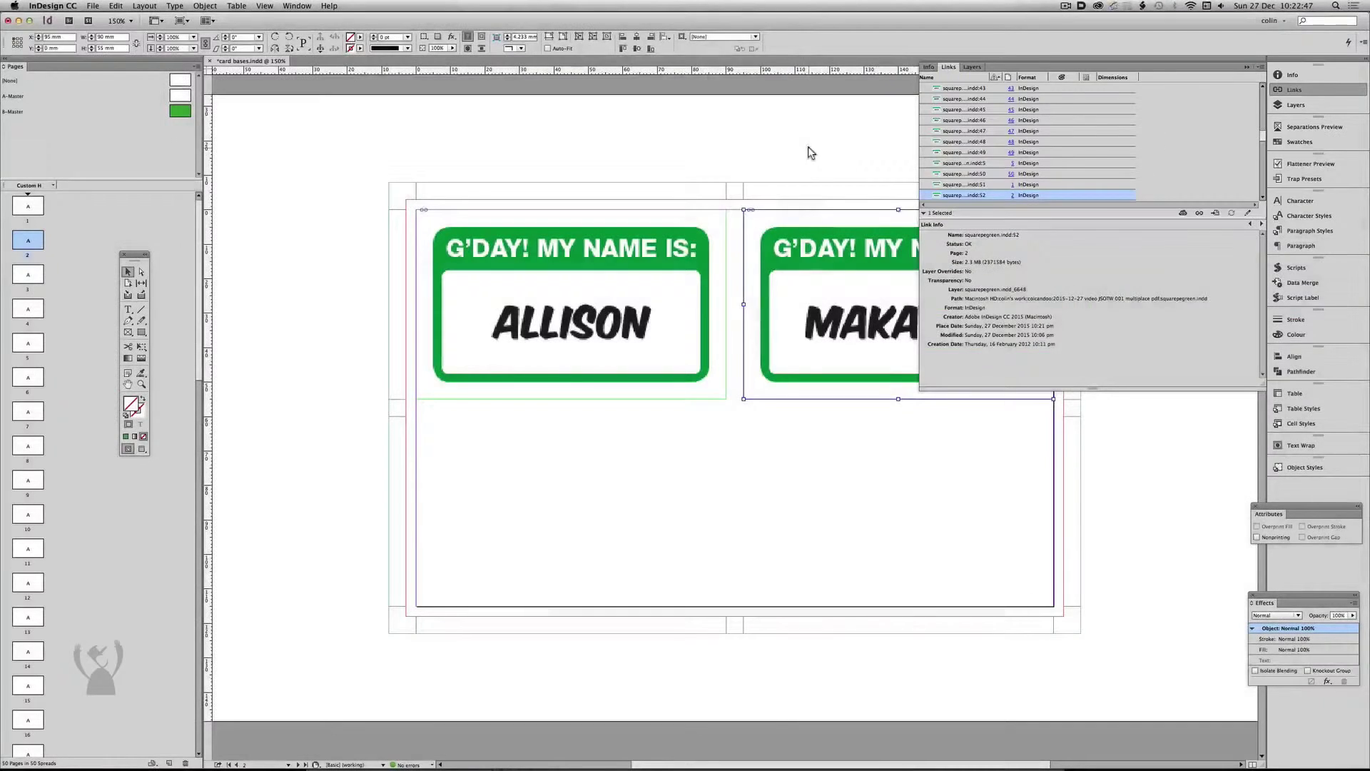
click(820, 156)
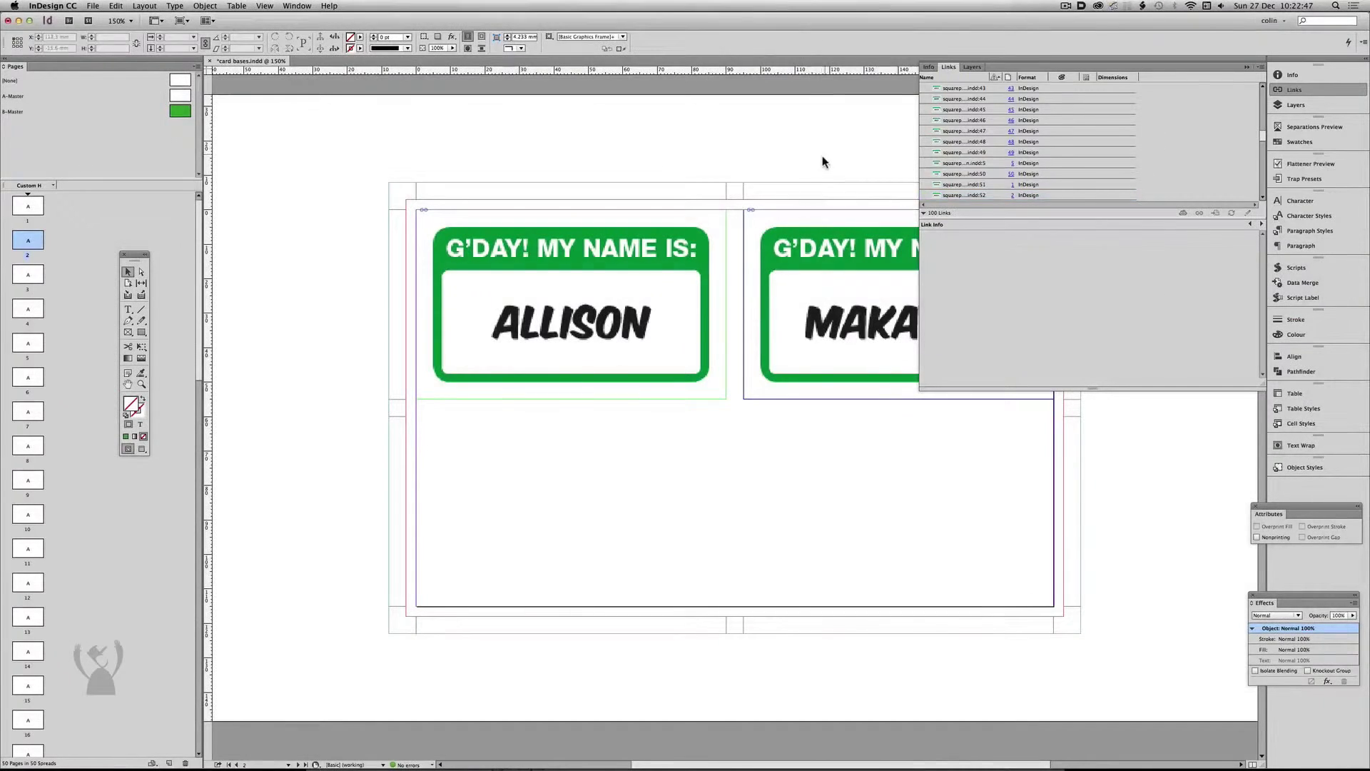
Return to page 1 and launch the MultiPageImporter script from the Scripts panel.
double_click(28, 207)
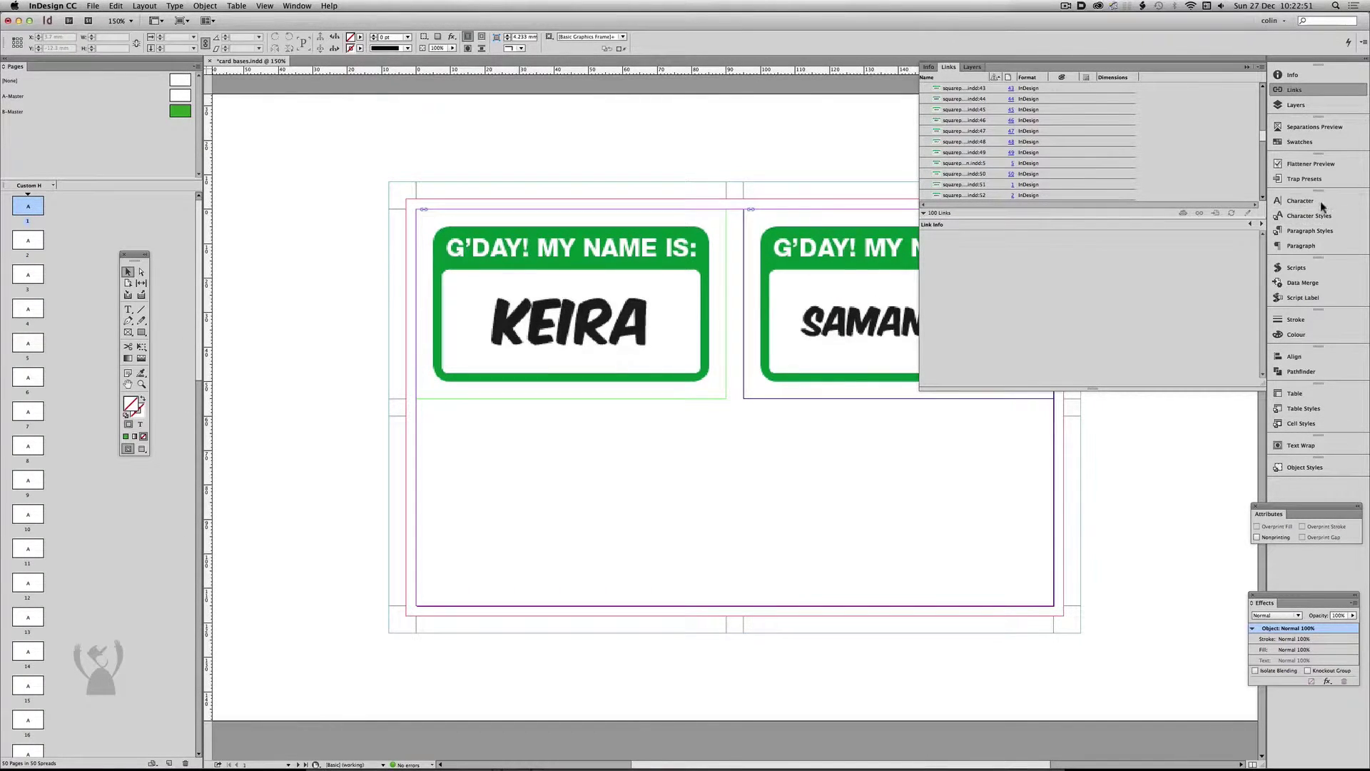
click(1318, 269)
double_click(1088, 314)
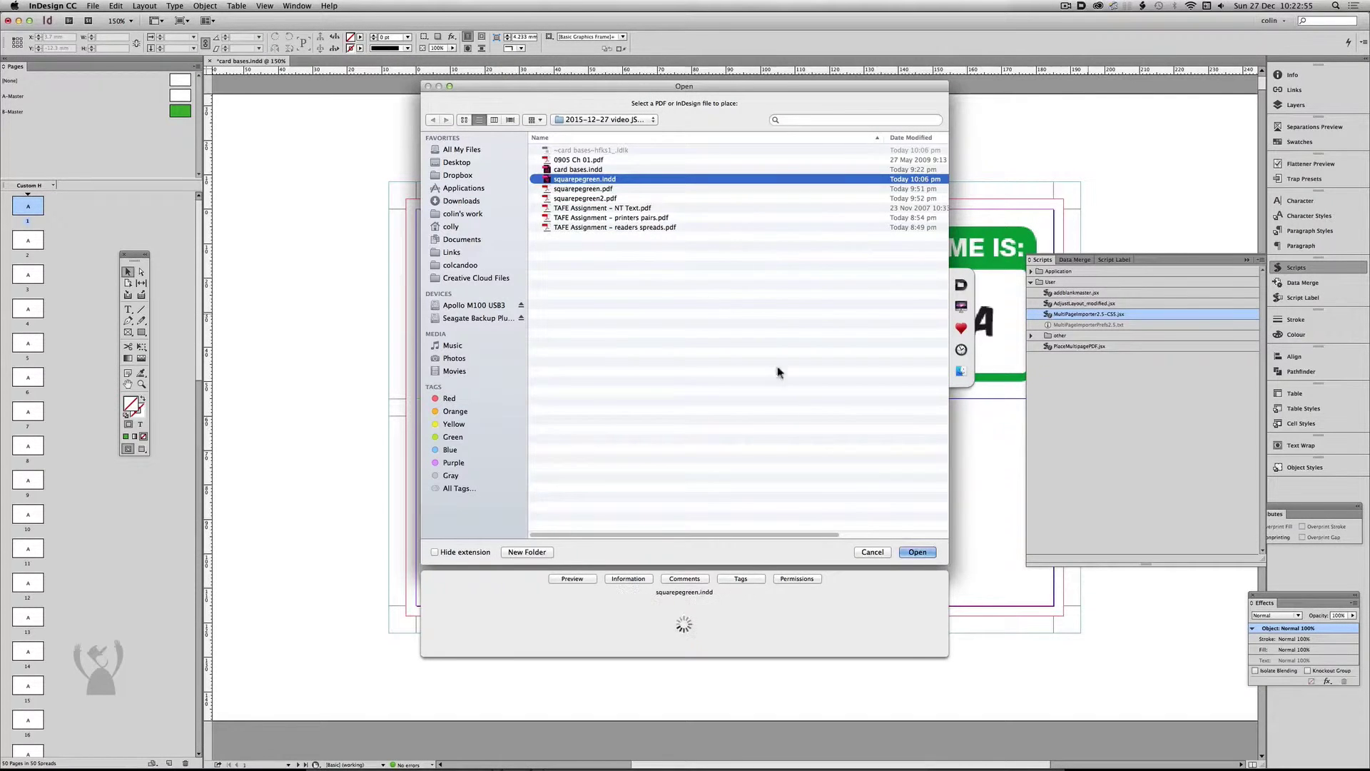
Place squarepegreen.indd pages 101–150 aligned bottom left on each card page.
click(917, 551)
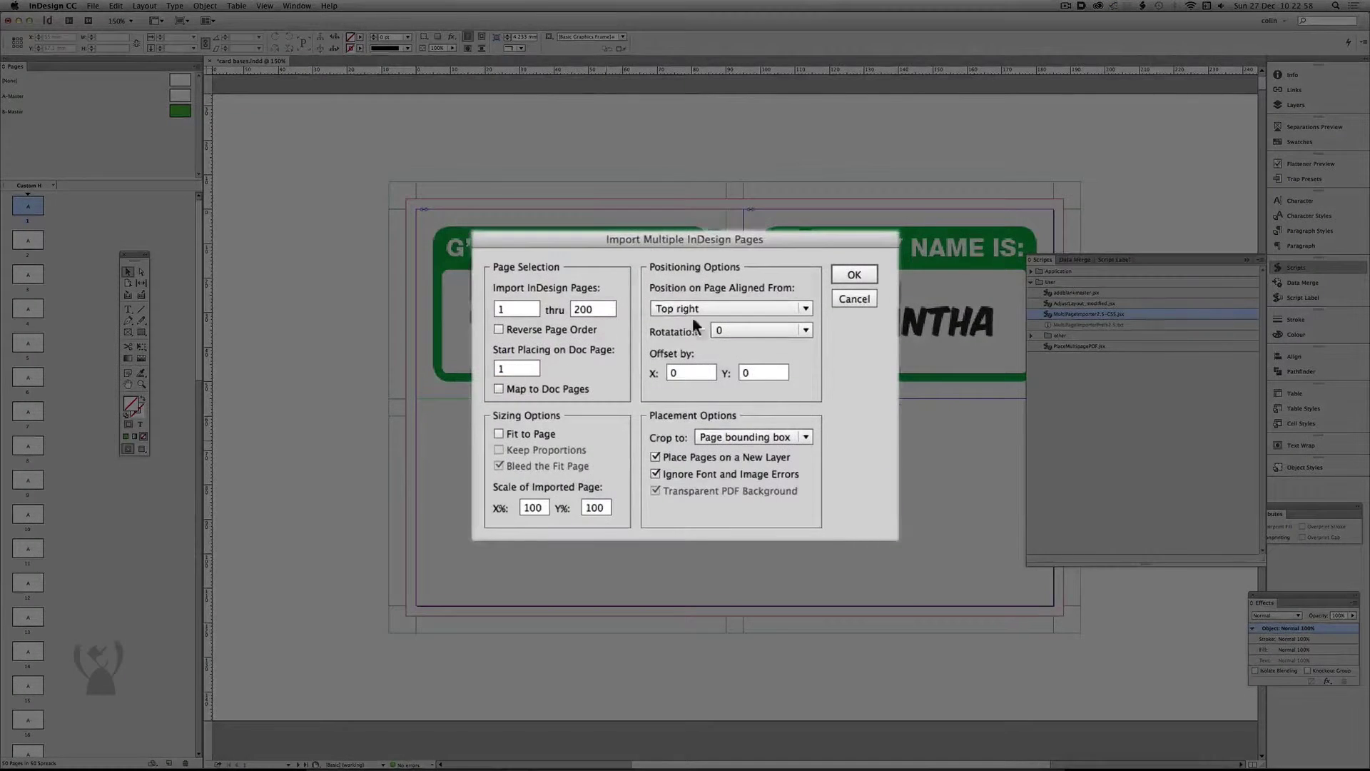
click(681, 341)
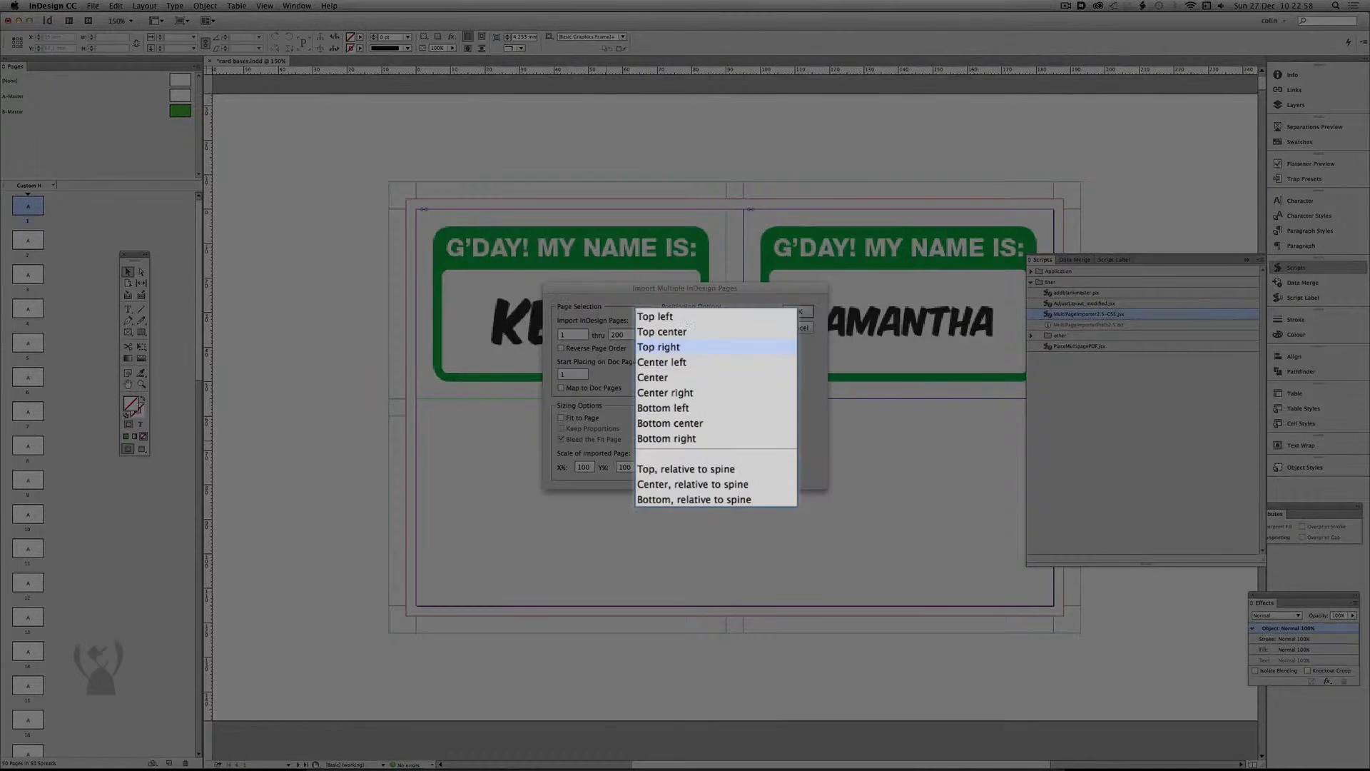
click(671, 408)
click(499, 309)
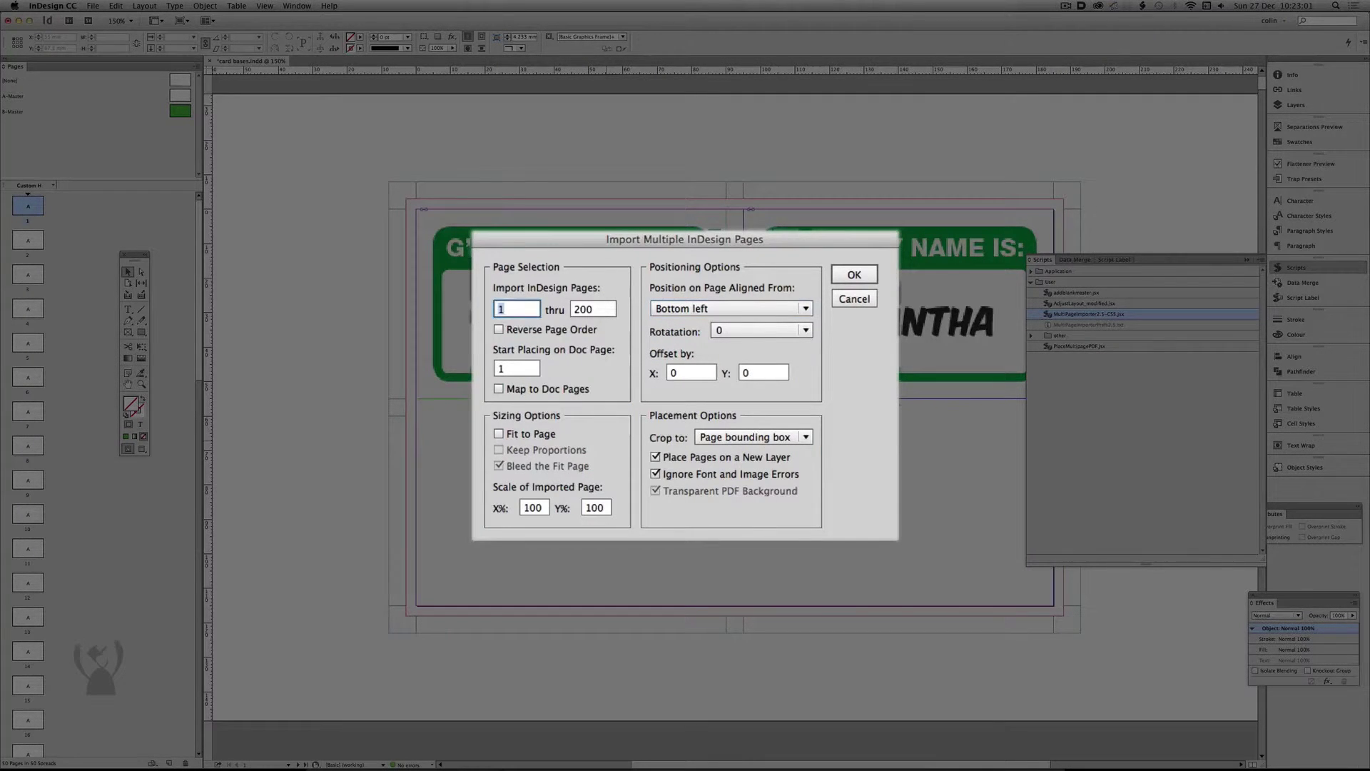
text(101)
key(Tab)
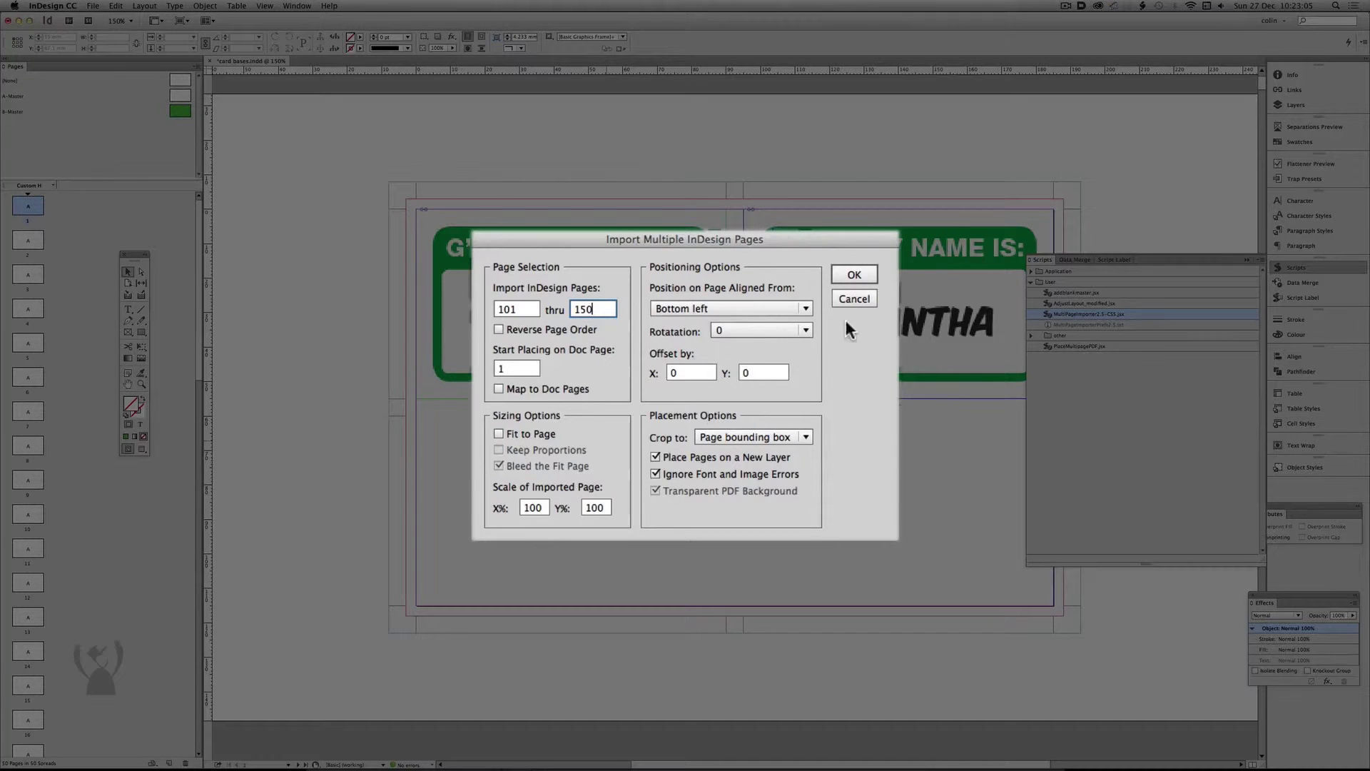
click(854, 274)
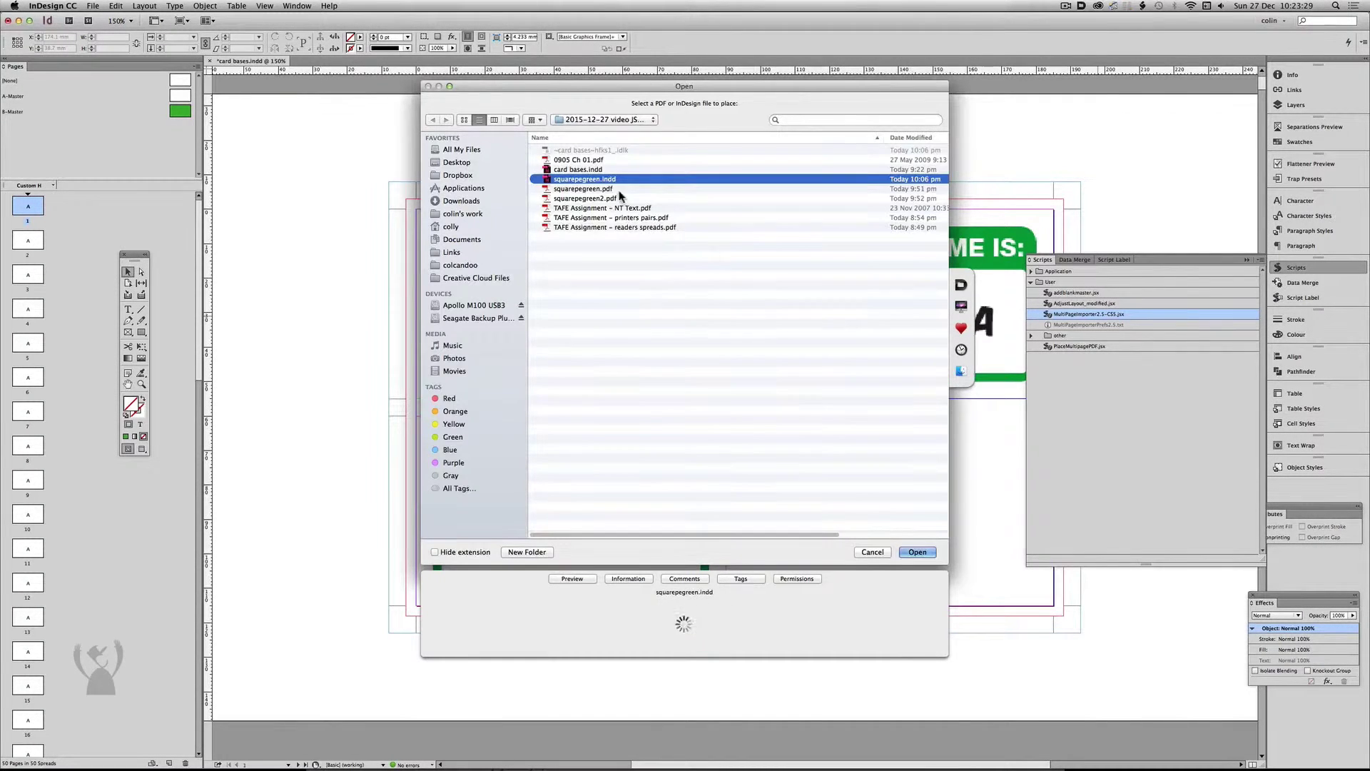
Place squarepegreen.indd pages 151–200 aligned bottom right, completing four badges per sheet.
click(926, 551)
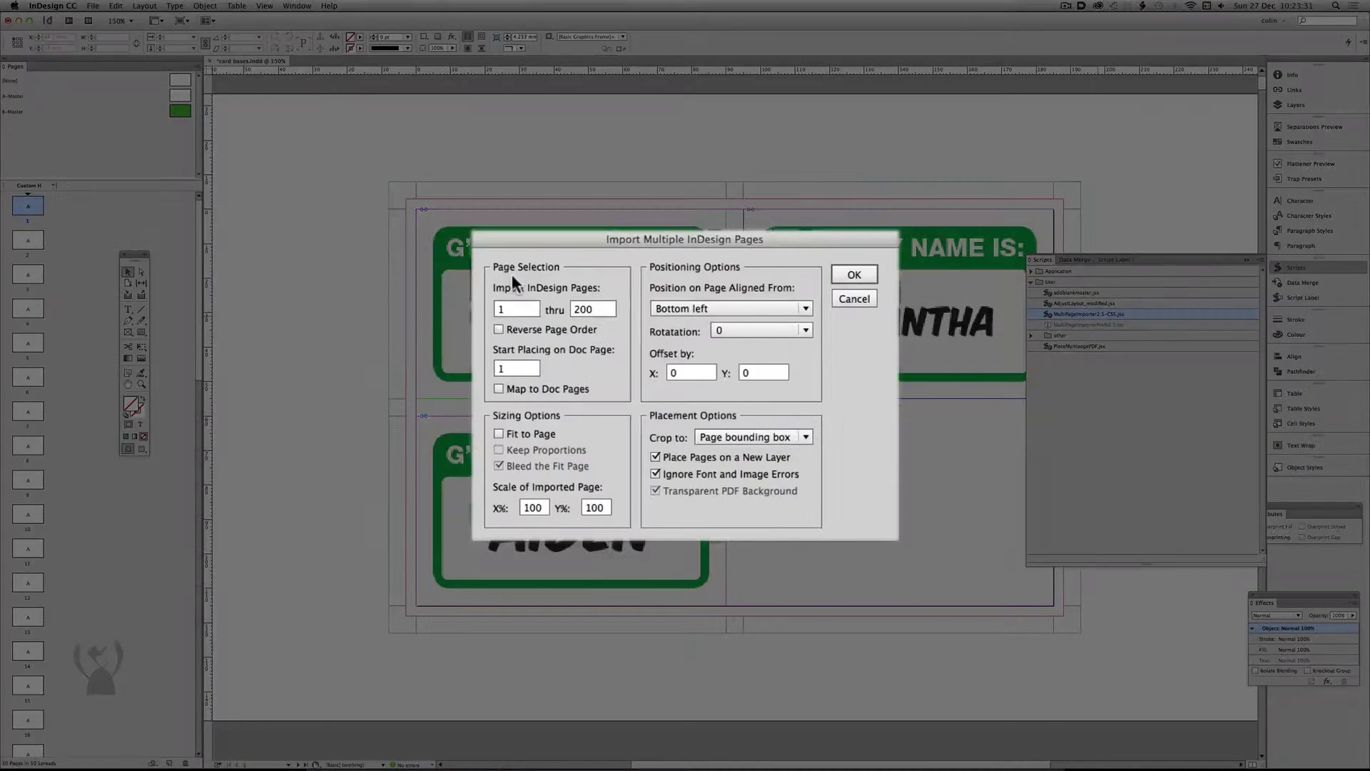
text(151)
click(703, 309)
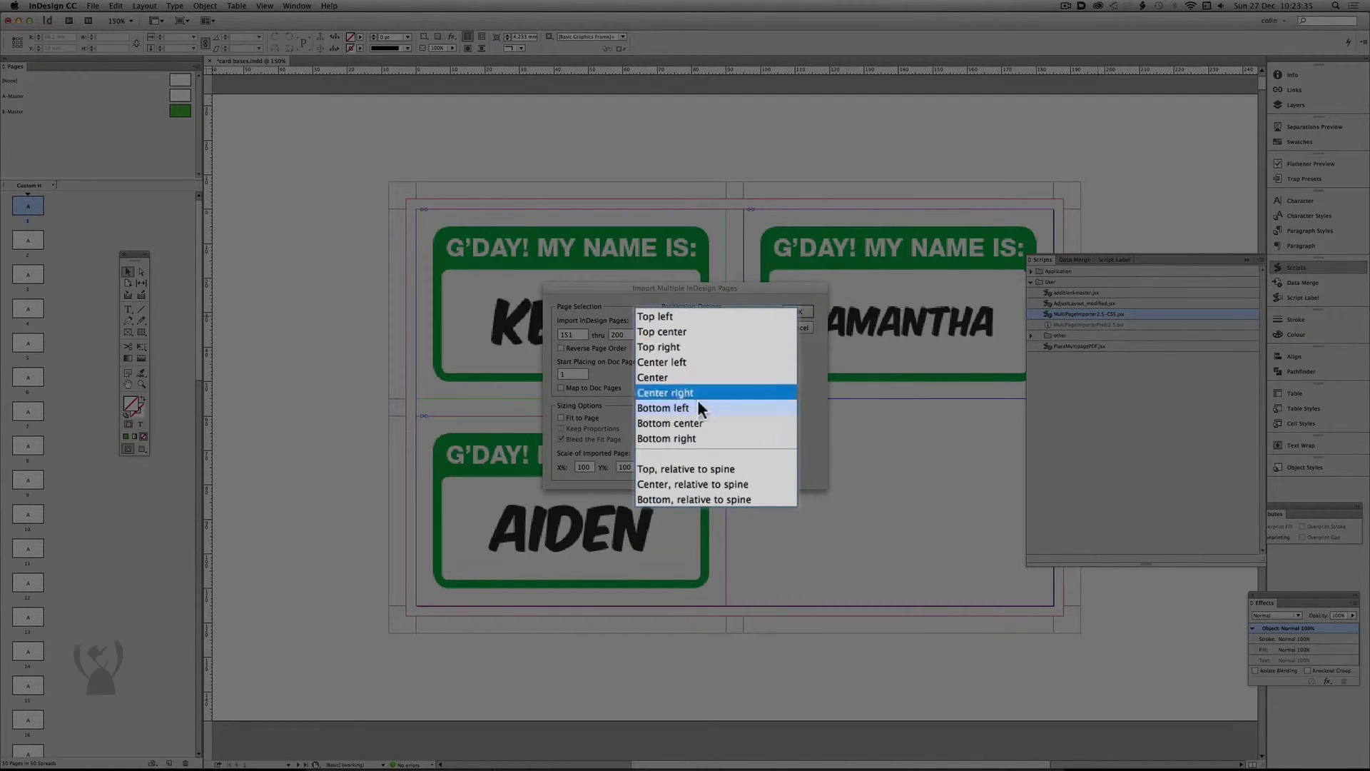
click(710, 434)
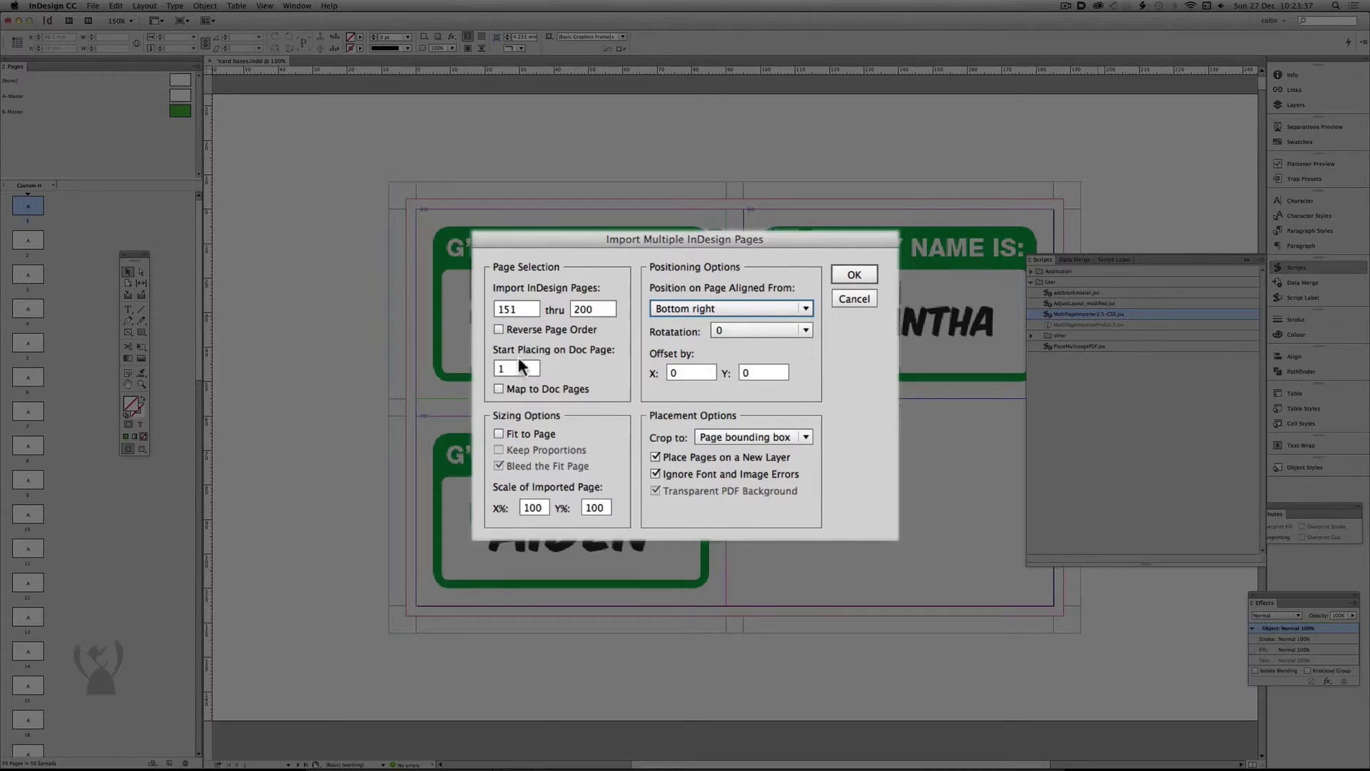
click(859, 279)
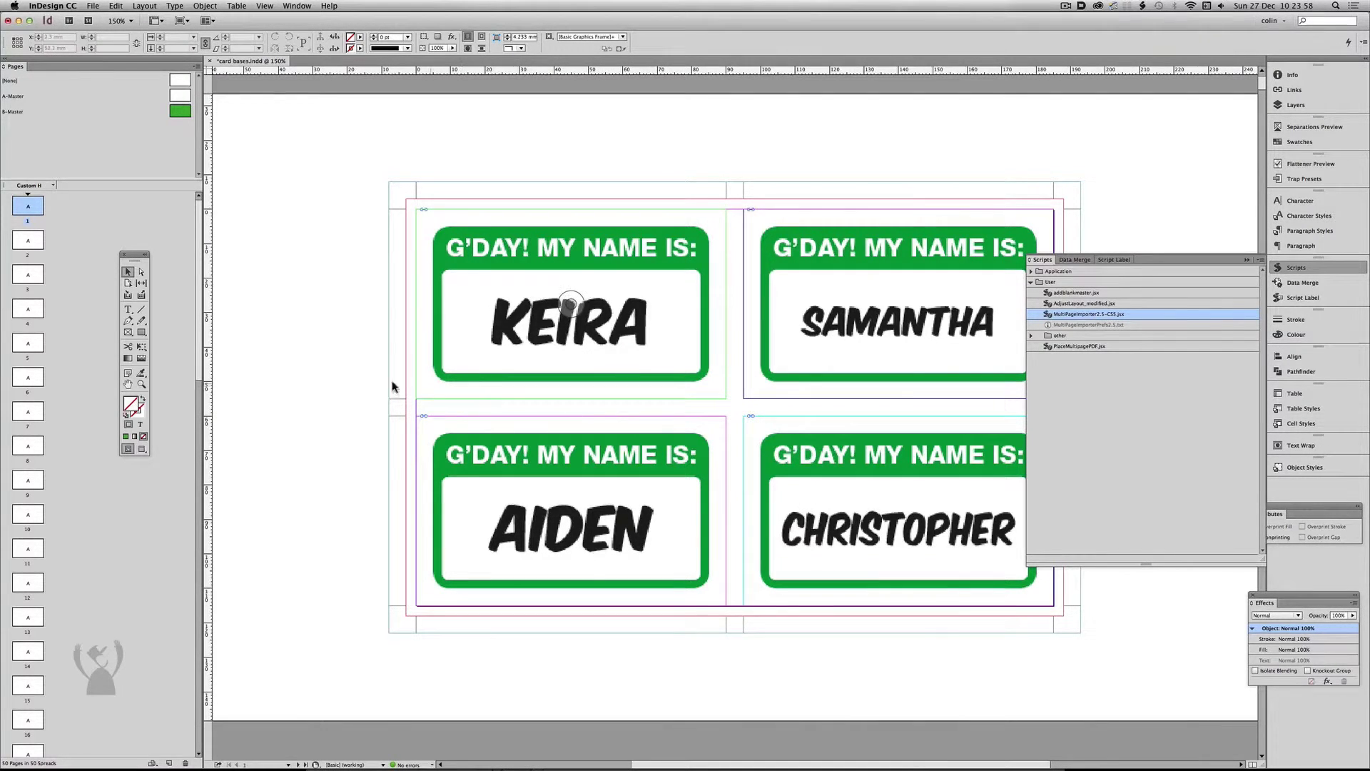
On page 6, check the linked source pages of the TAYLOR, ALEXIS, JAYDEN and OLIVER badges.
key(shift+Page_Down)
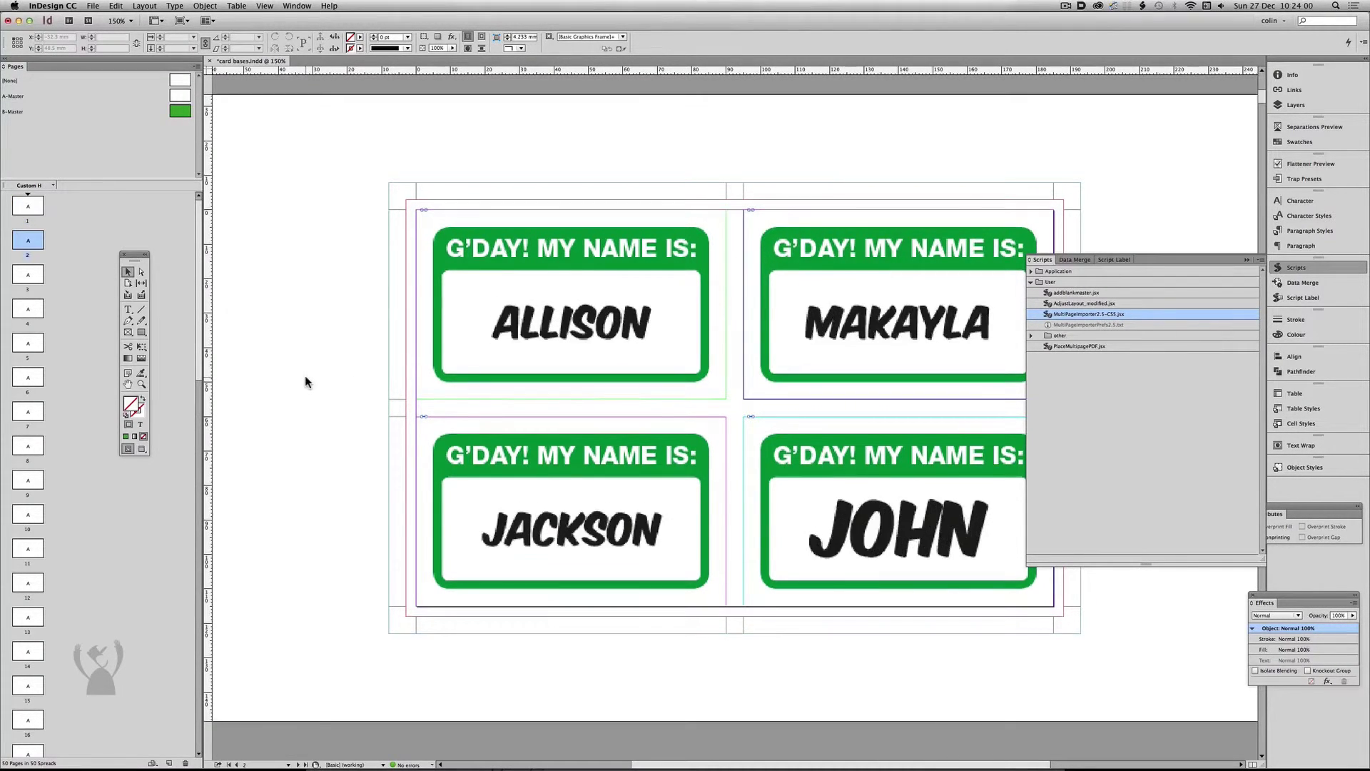
key(shift+Page_Down)
key(shift+Page_Down)
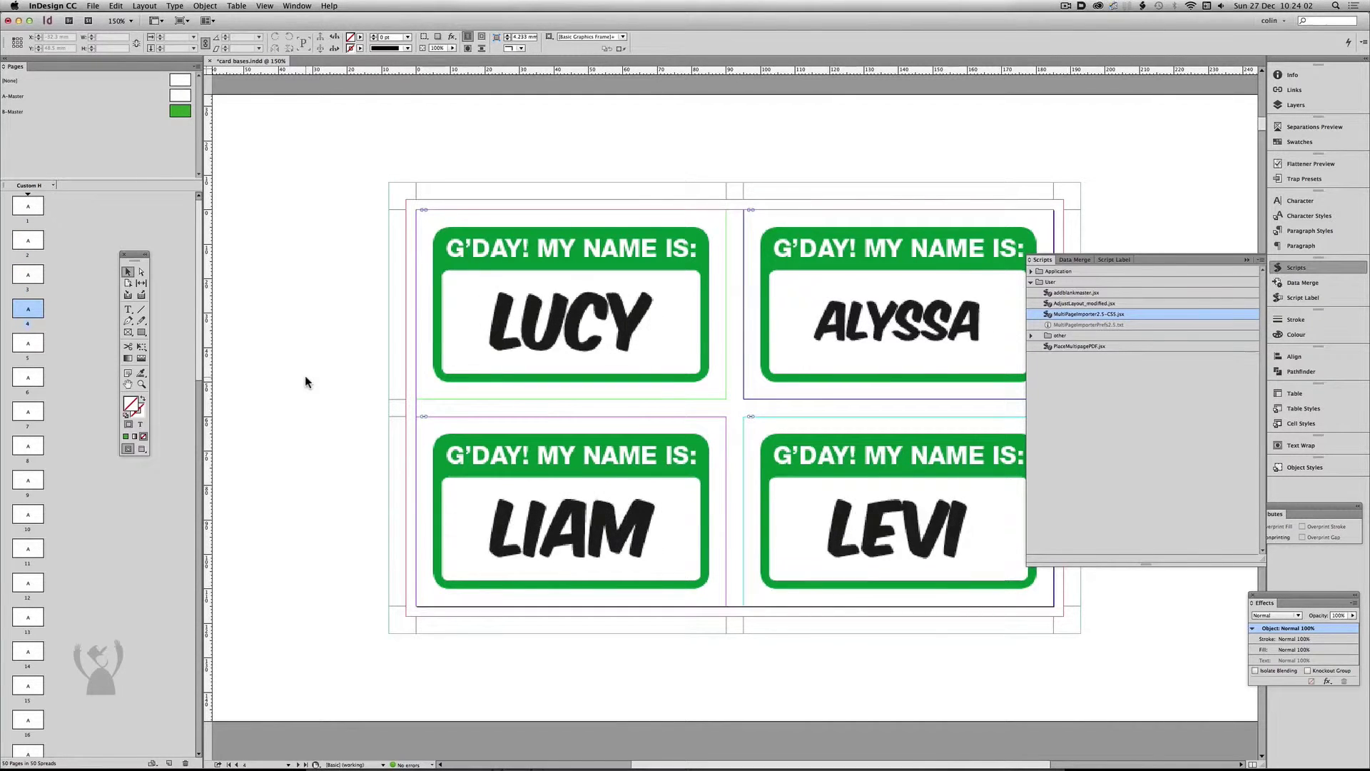
key(shift+Page_Down)
key(shift+Page_Down)
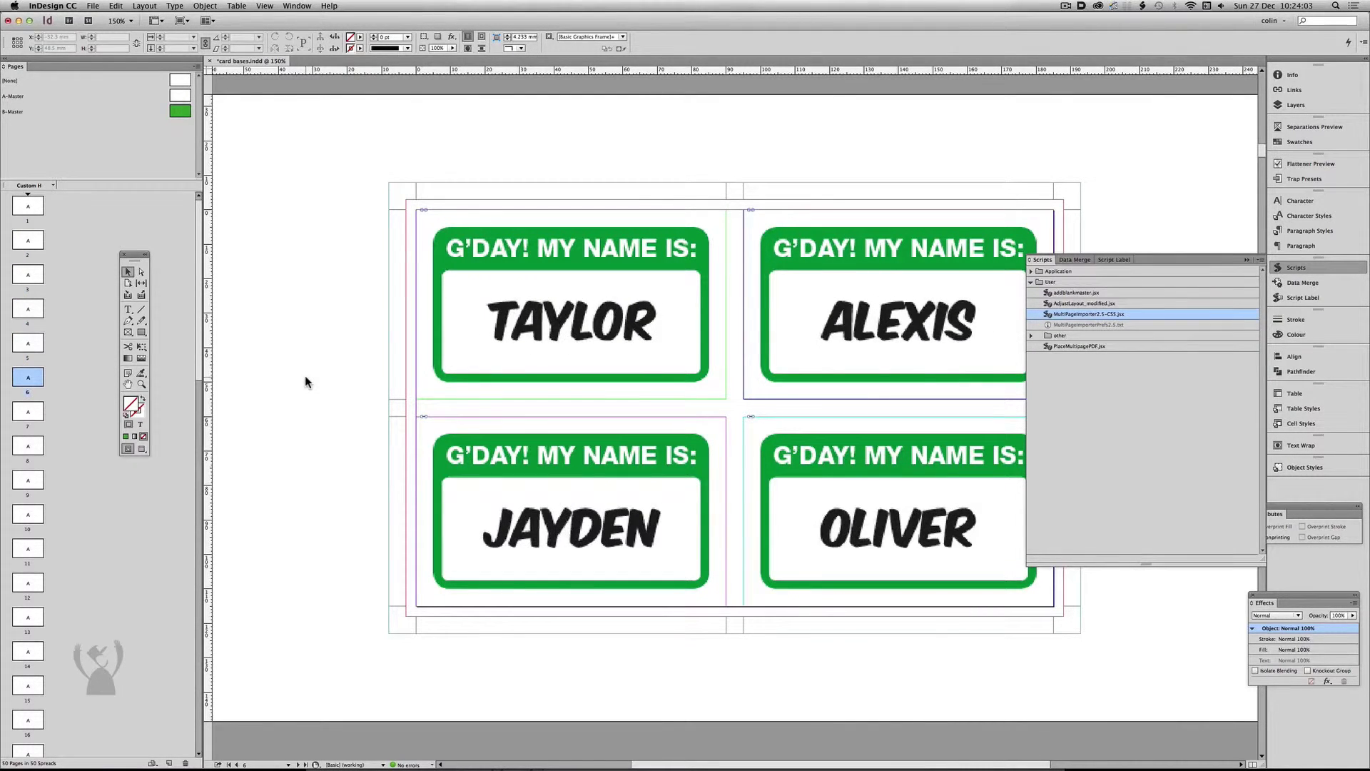
click(1313, 91)
click(717, 281)
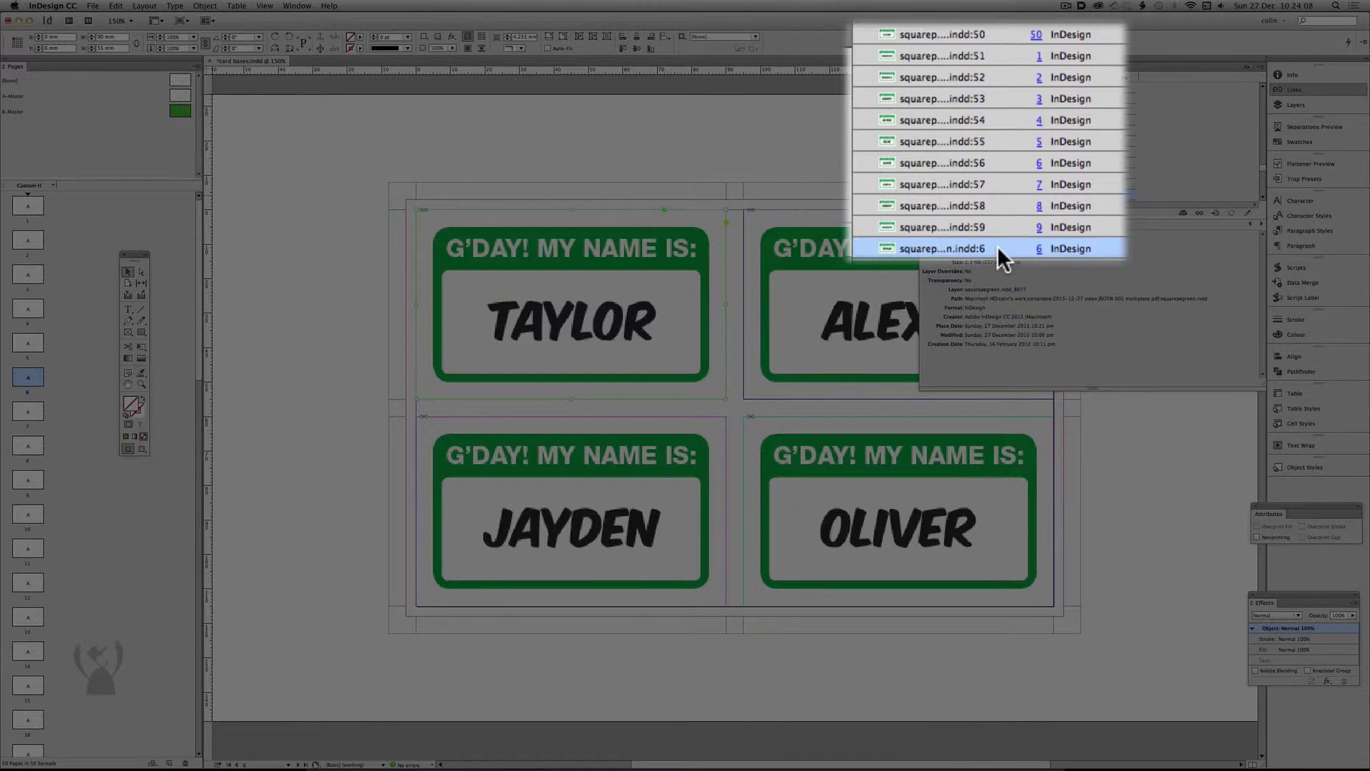
click(996, 246)
click(715, 421)
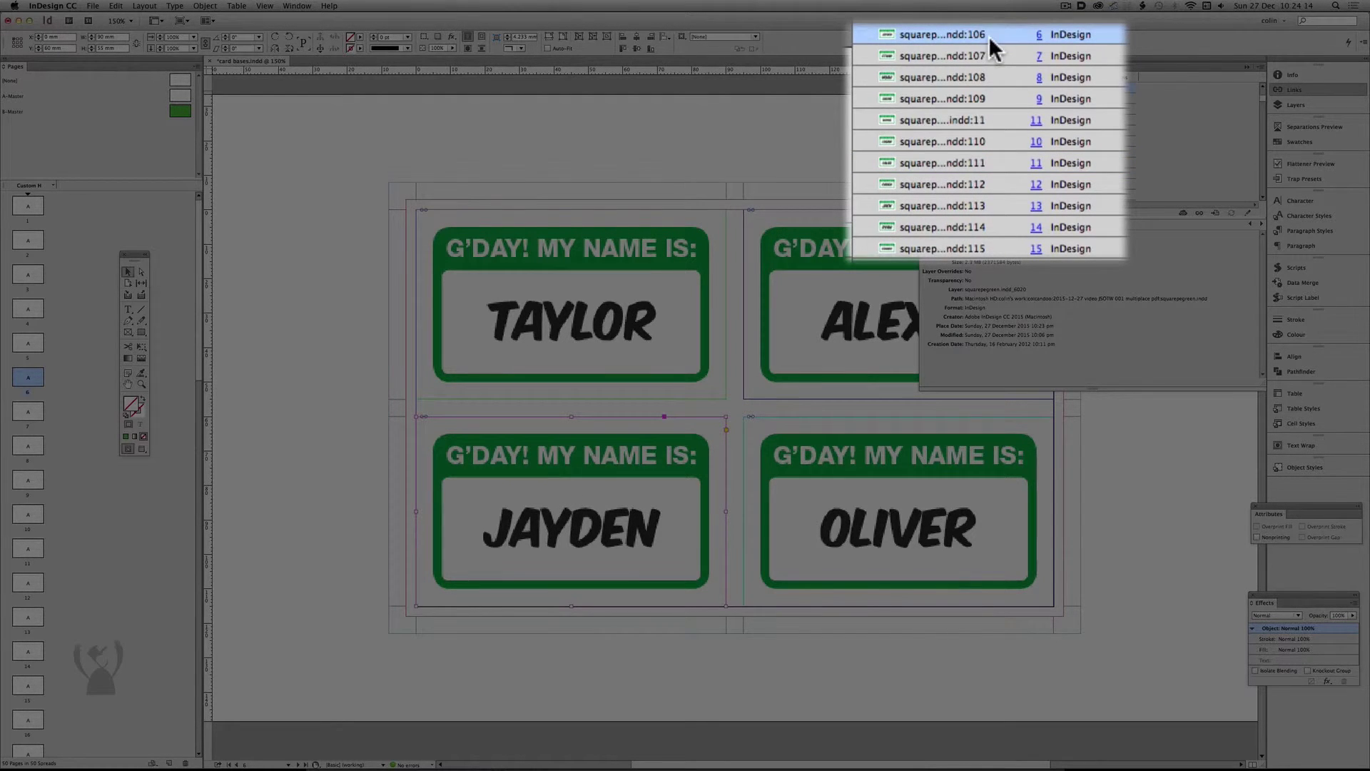
click(861, 444)
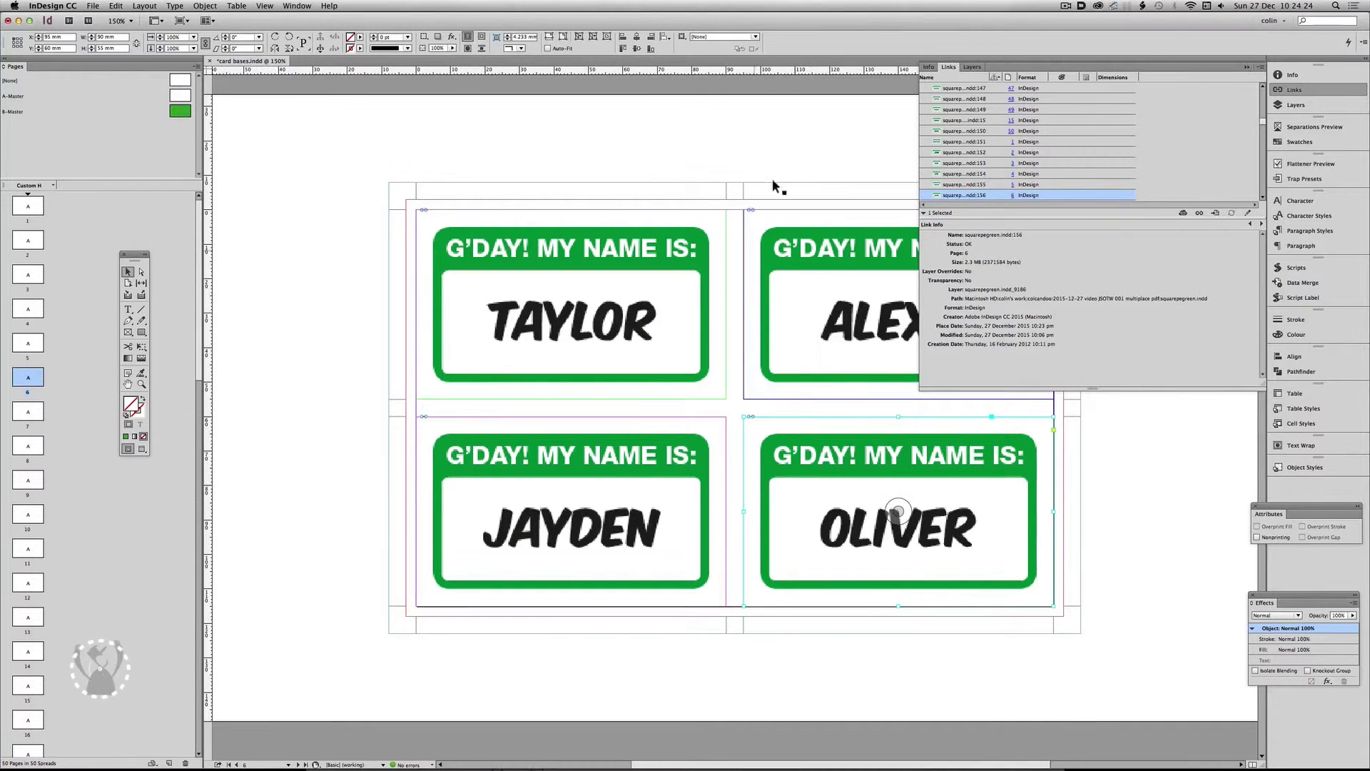
Deselect the badges, close the Links panel and show the installed scripts list.
click(792, 163)
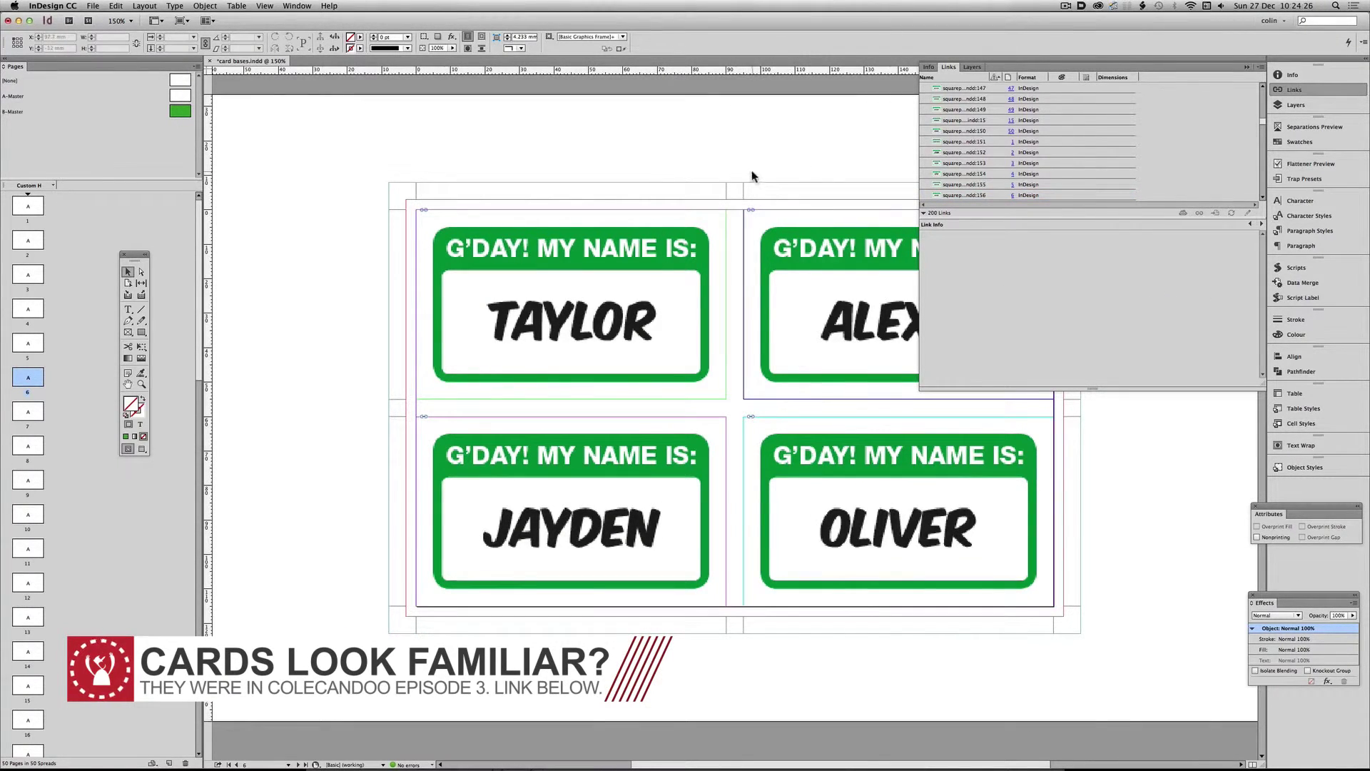
click(1246, 66)
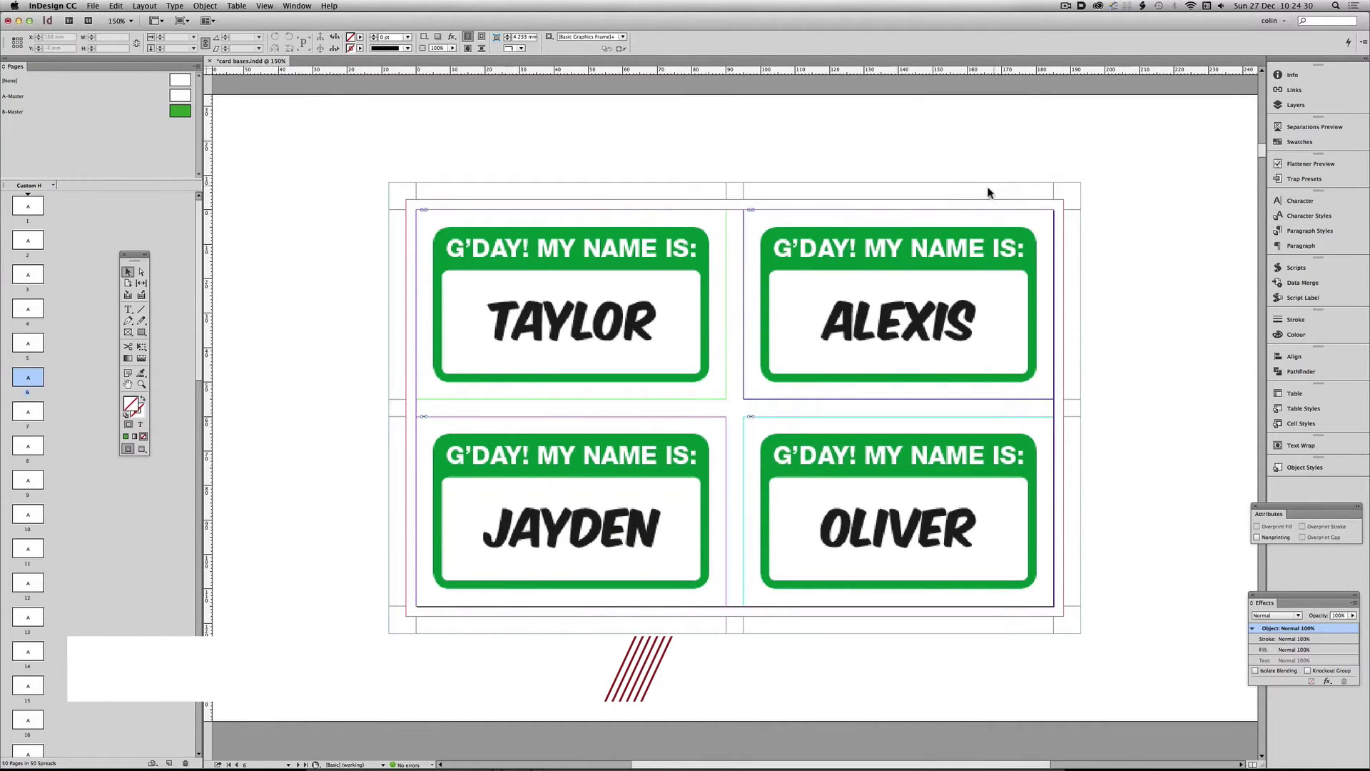
click(844, 244)
click(704, 204)
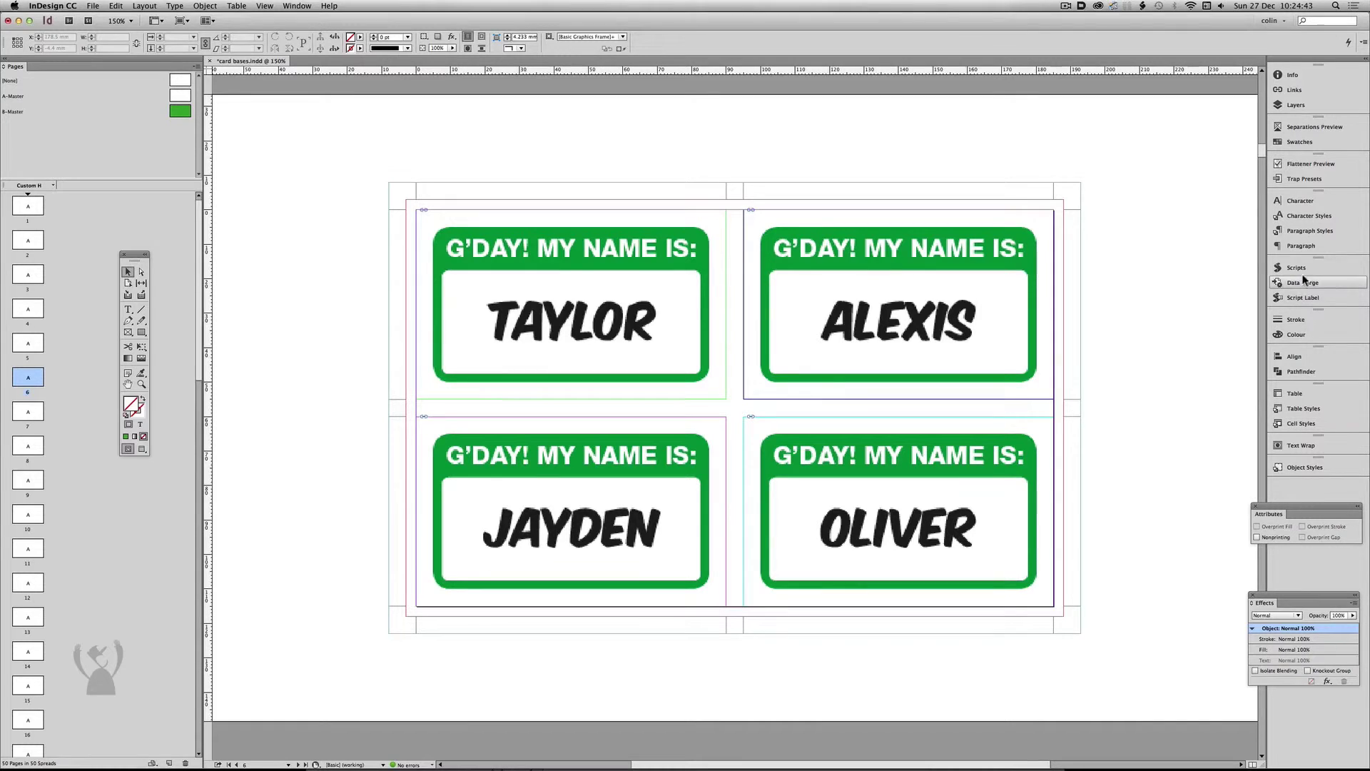
click(1306, 269)
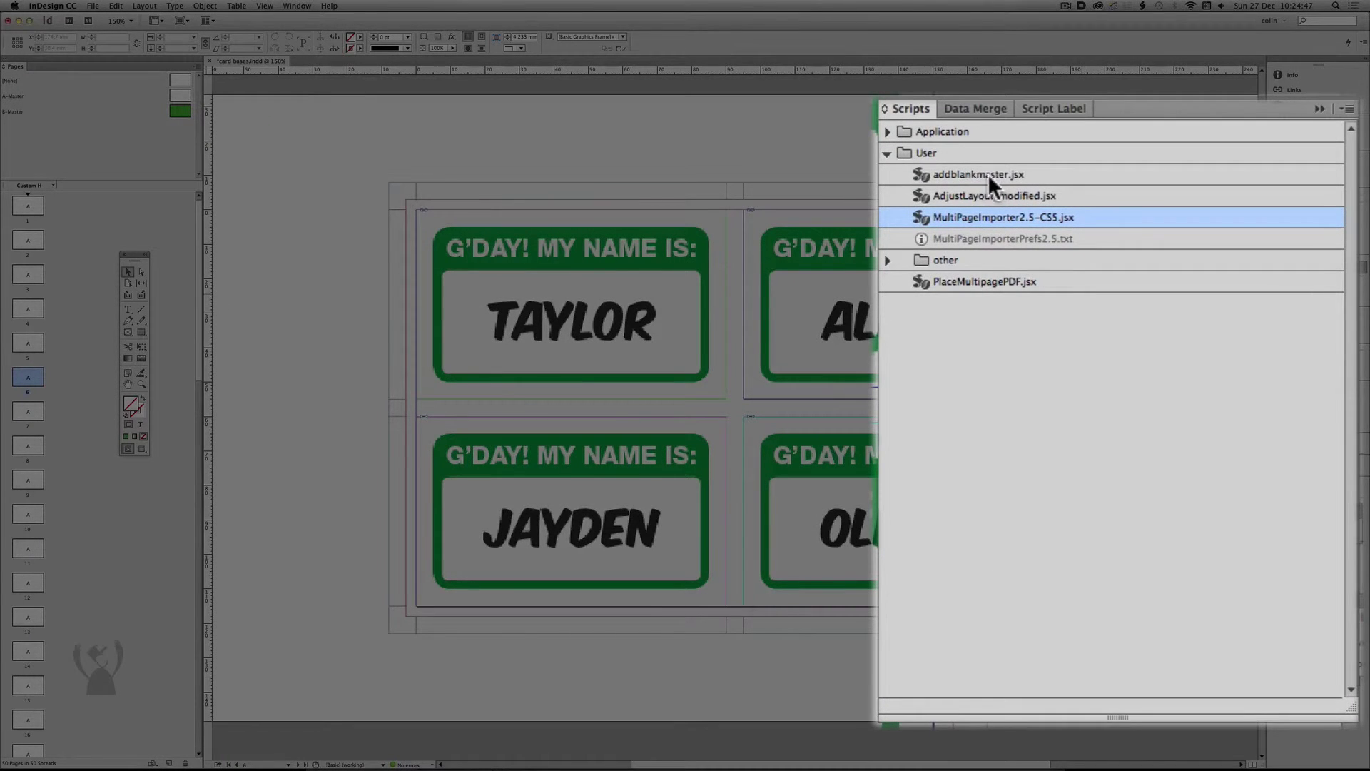
Run addblankmaster.jsx to insert a blank B-Master page after every badge sheet.
double_click(994, 174)
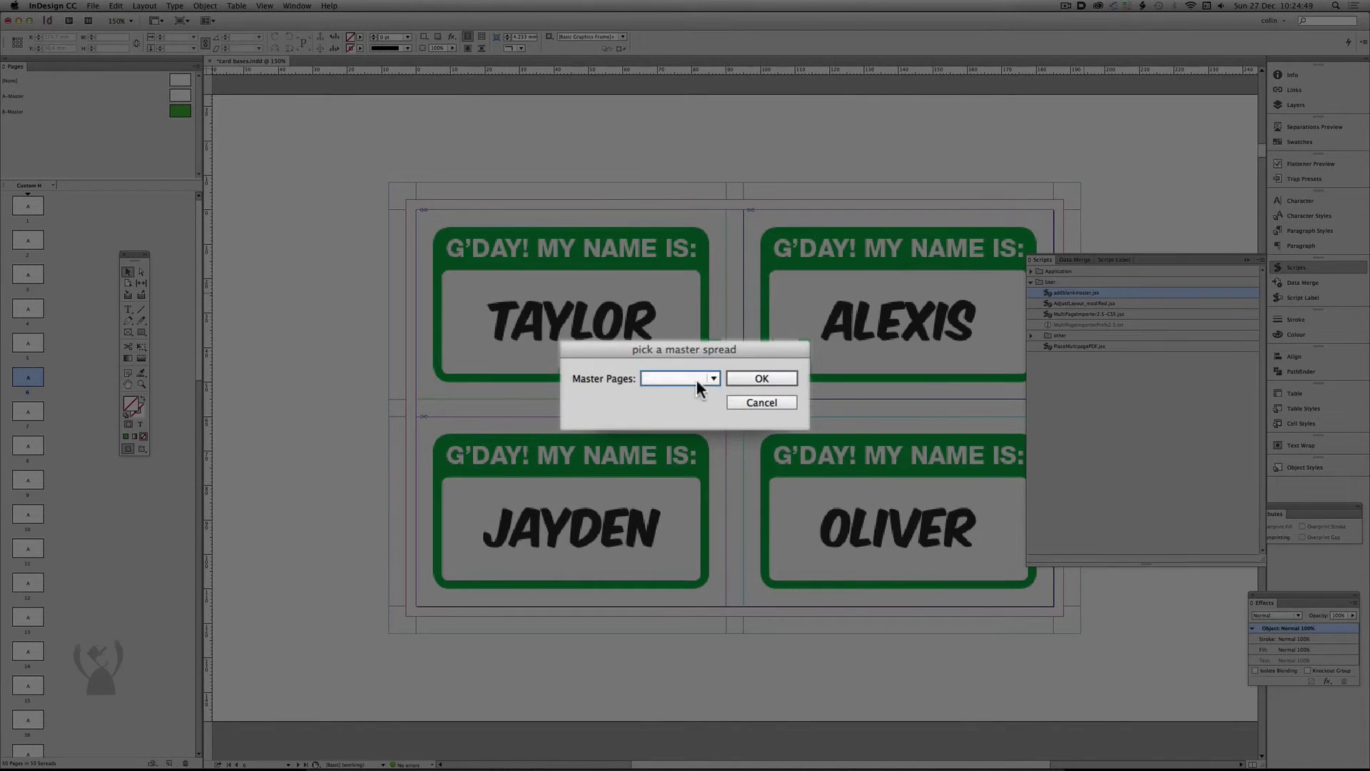
click(696, 381)
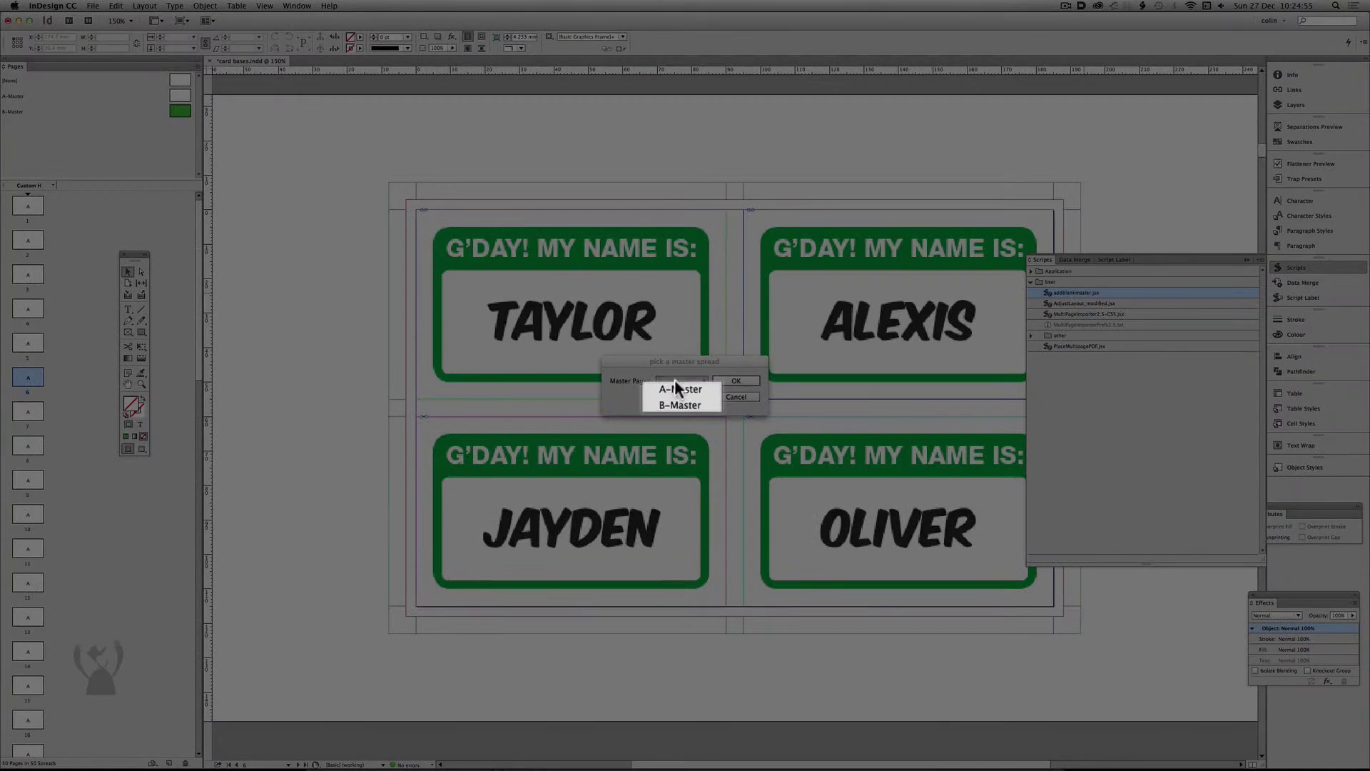
click(693, 404)
click(762, 378)
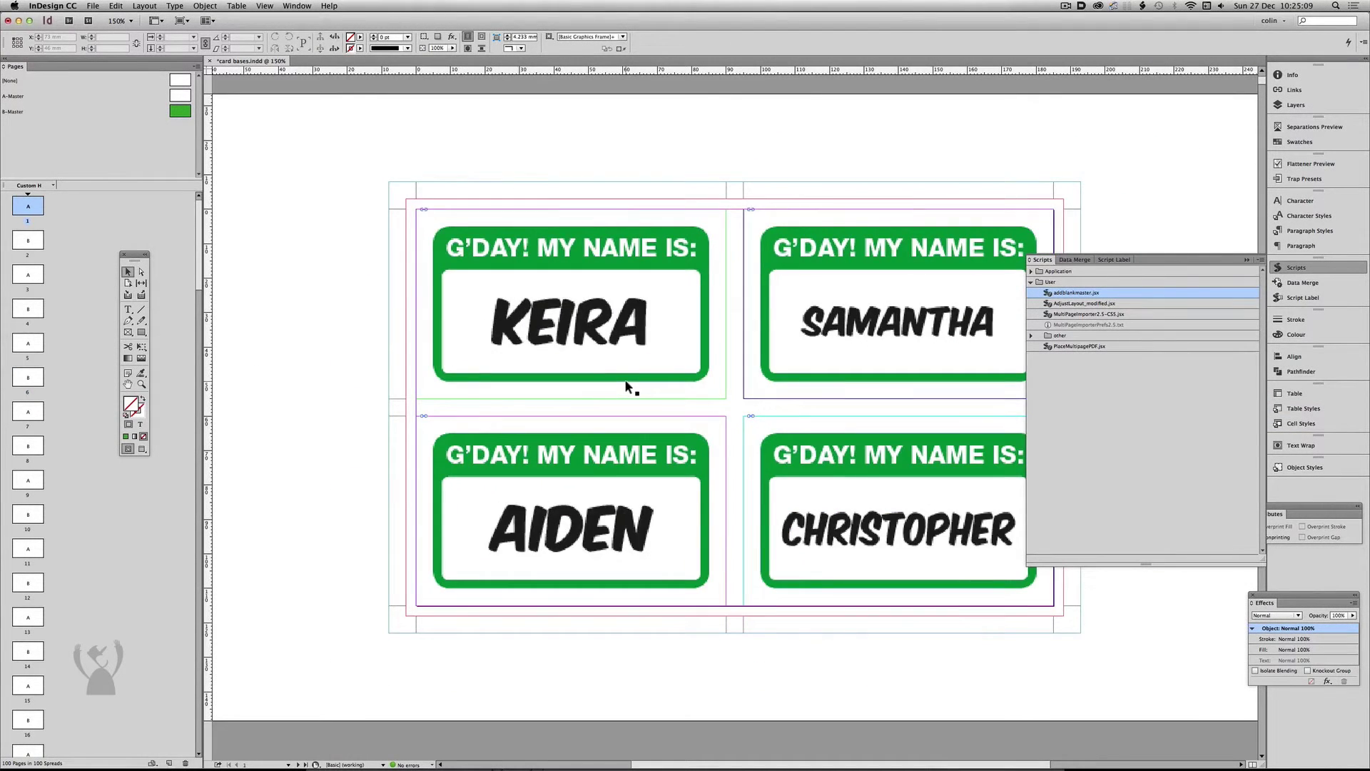
Page through the first sheets to verify the green backs, then return to page 1.
key(shift+Page_Down)
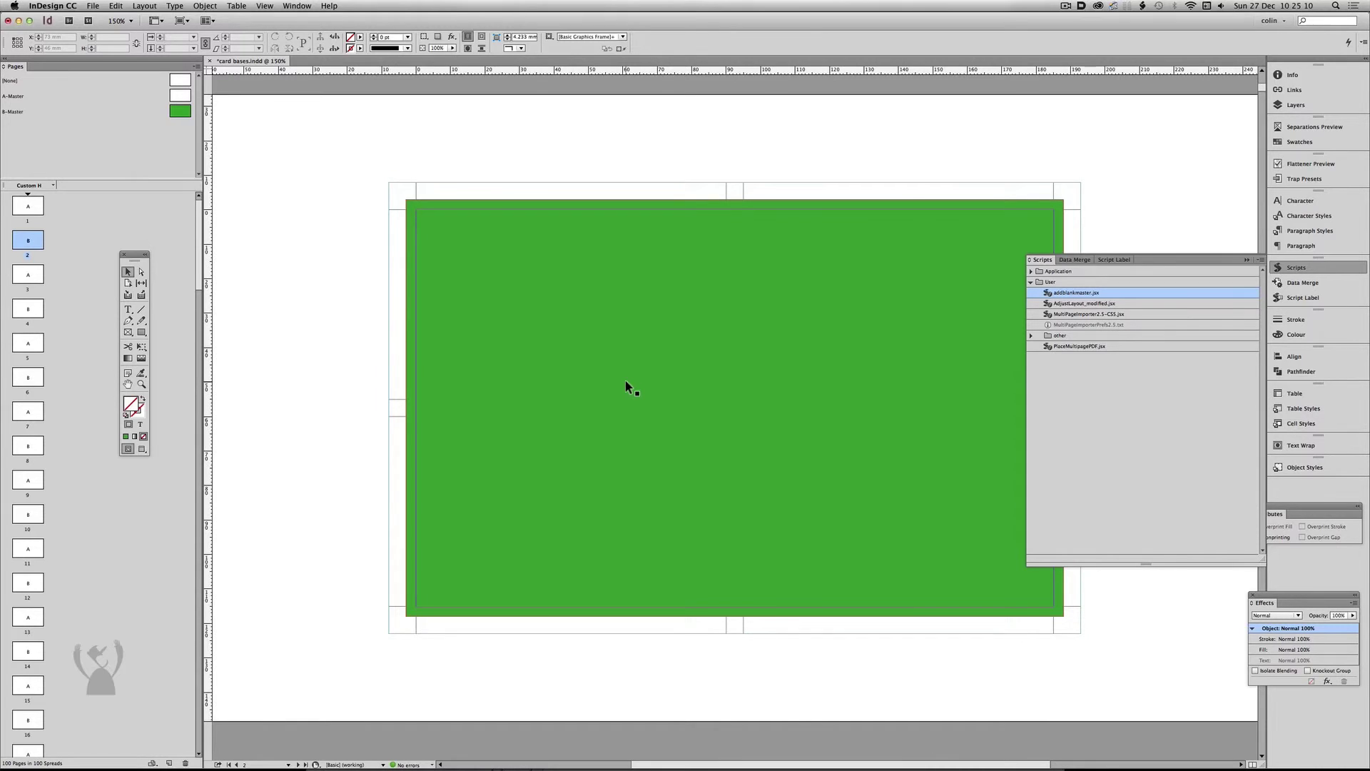
key(shift+Page_Down)
key(shift+Page_Down)
key(shift+Page_Down)
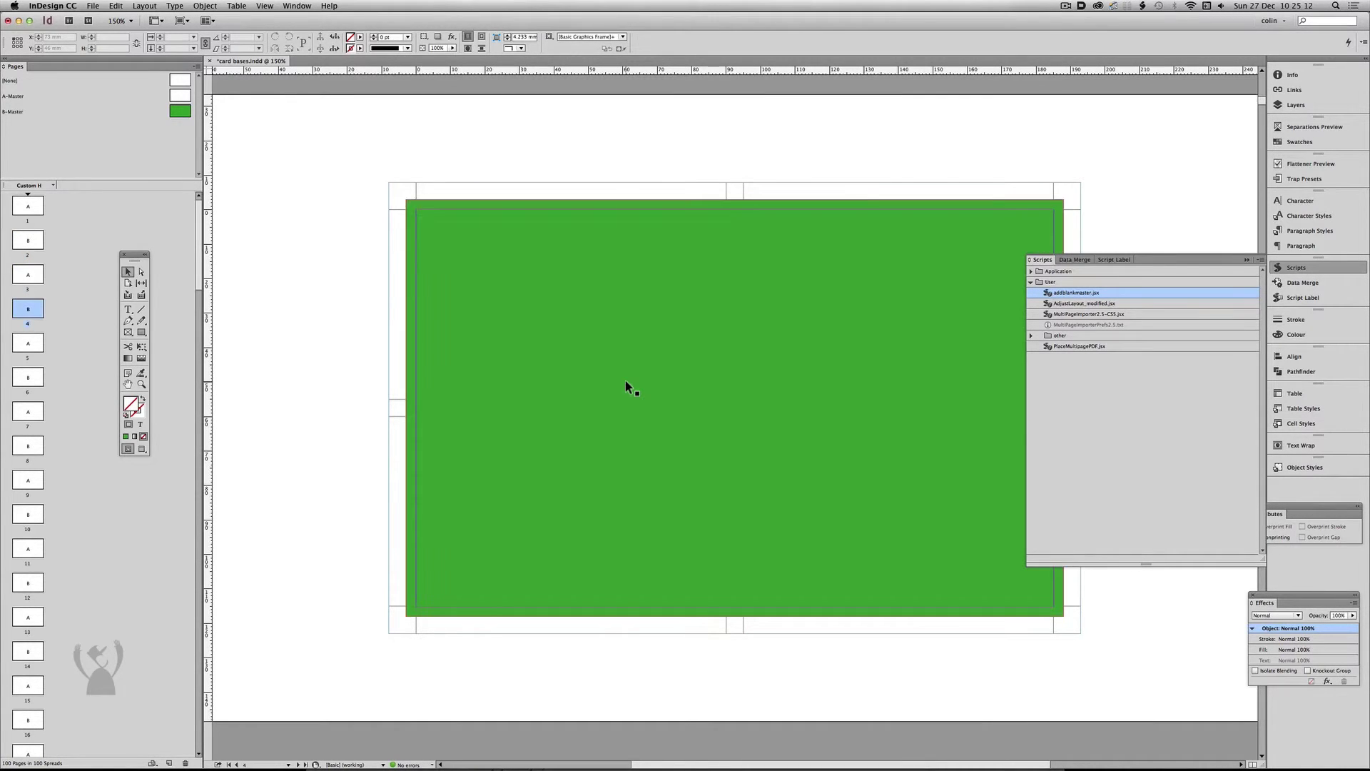
key(shift+Page_Down)
key(shift+Page_Down)
key(shift+Page_Down)
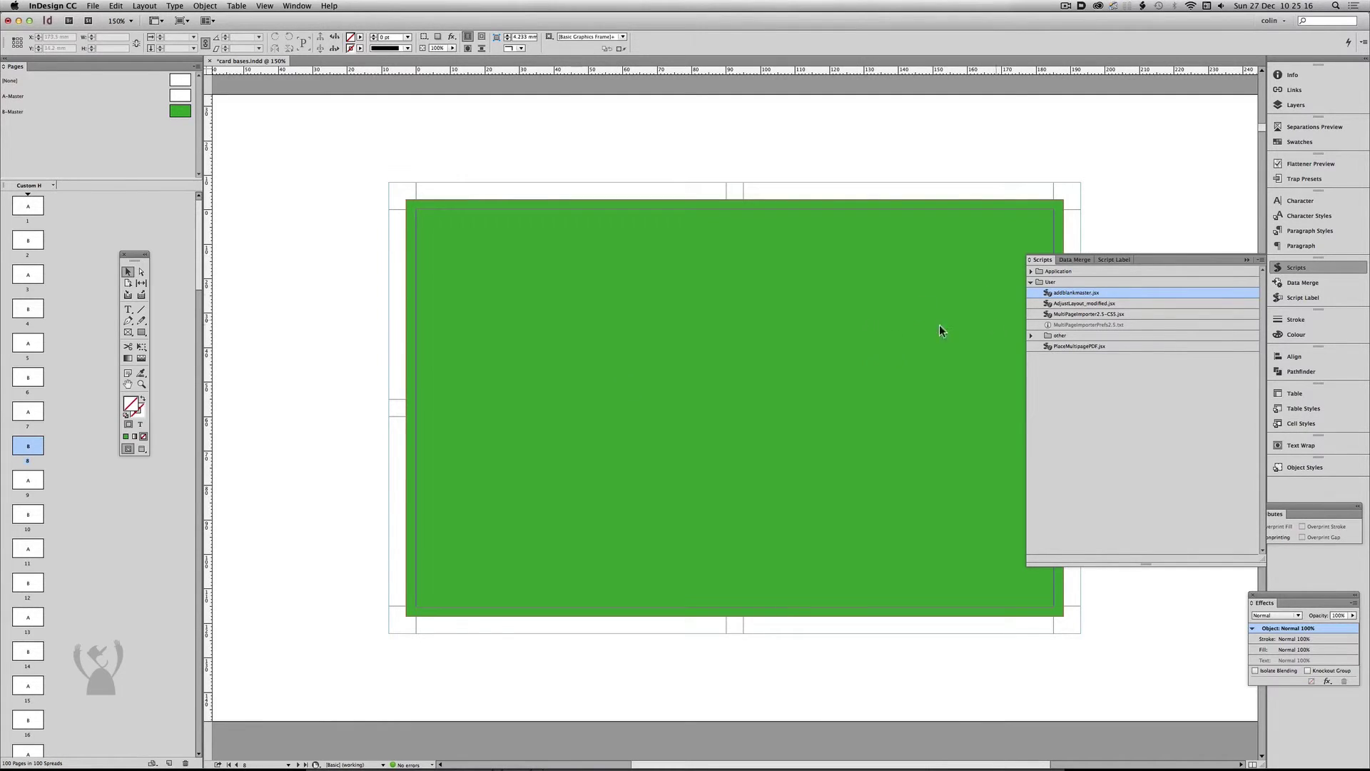
key(super+shift+Page_Up)
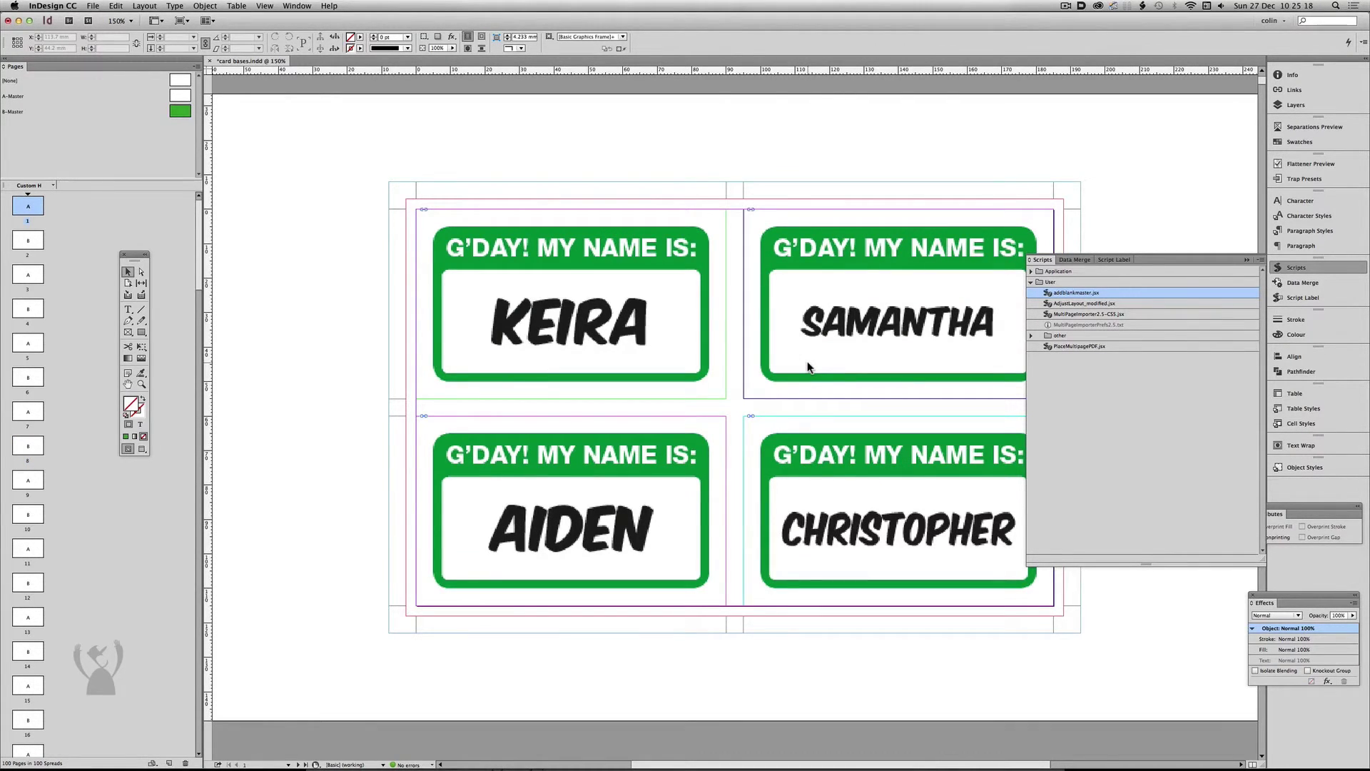
drag(957, 168, 884, 162)
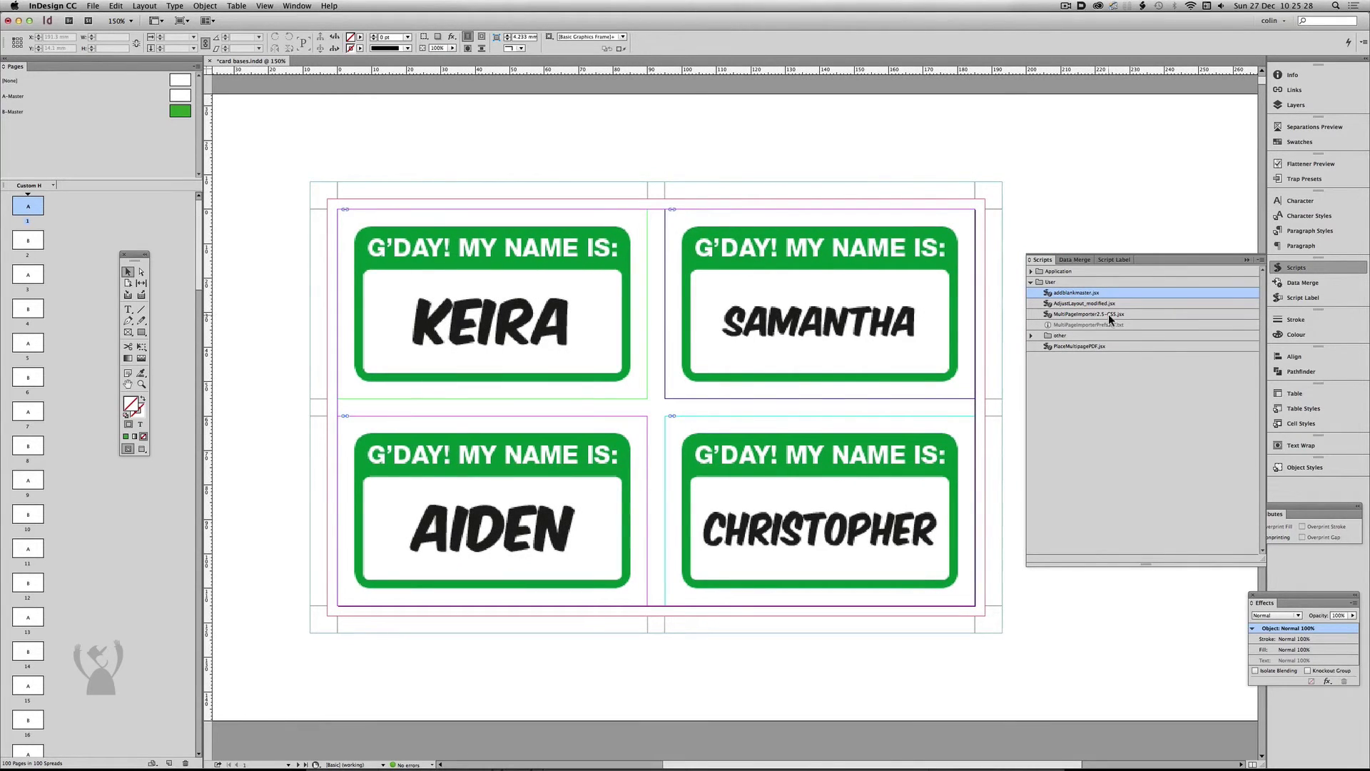